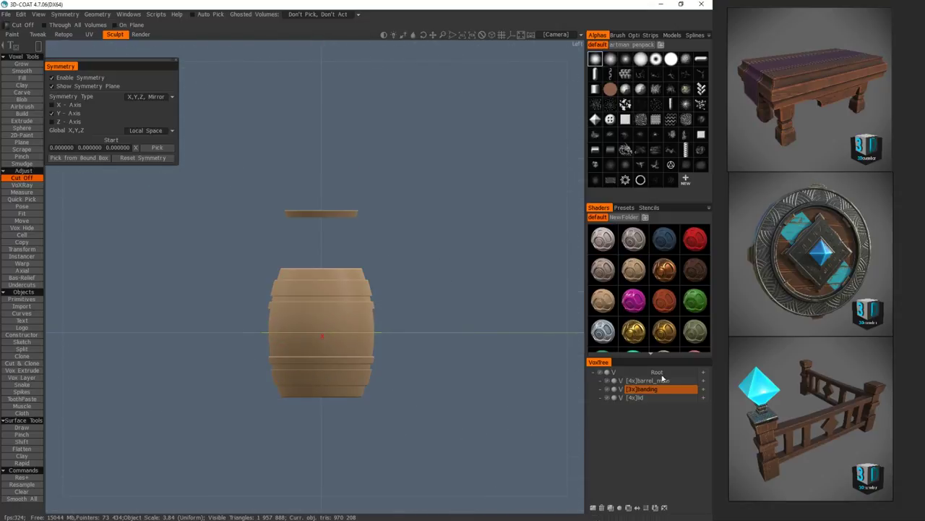
Step: Move the banding straight up to a Y position of about 139, clear of the lid and the barrel body
{"action": "left_click", "coordinate": [607, 390]}
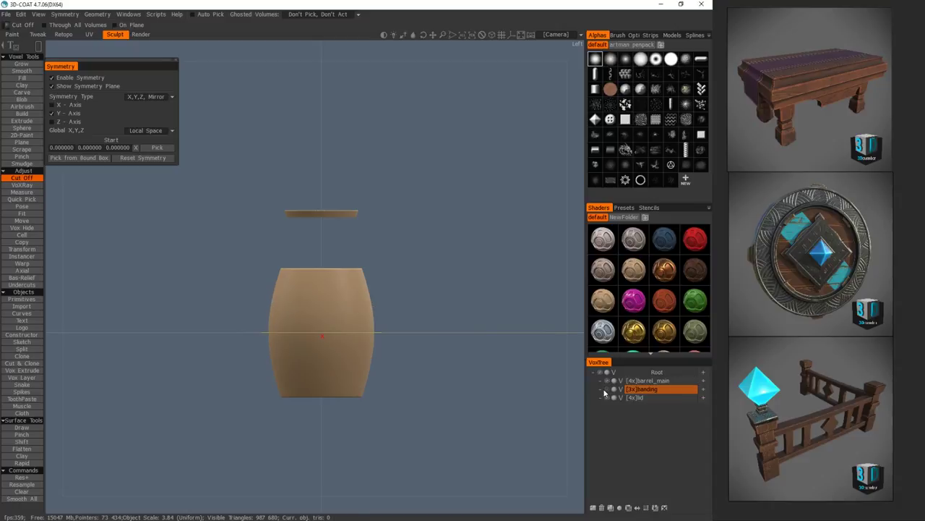
{"action": "left_click", "coordinate": [607, 390]}
{"action": "key", "text": "t"}
{"action": "left_click_drag", "start_coordinate": [321, 260], "coordinate": [339, 49]}
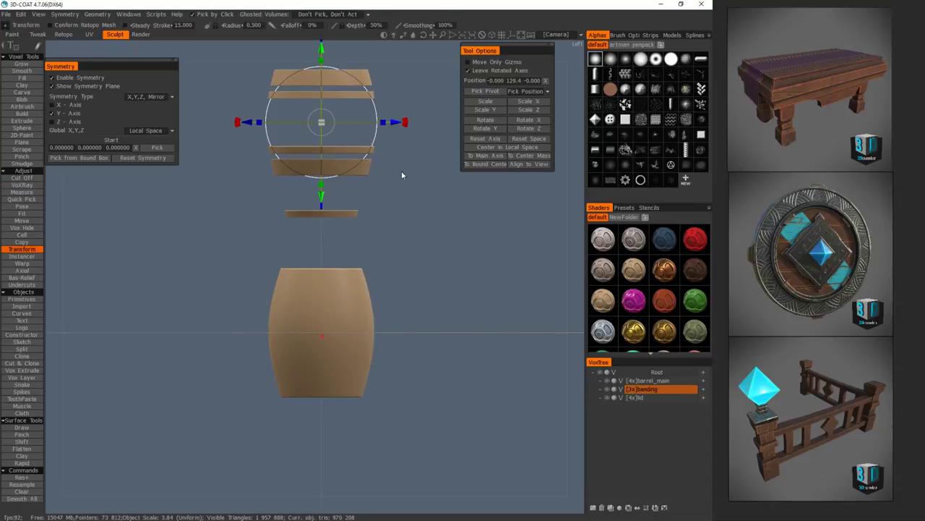
{"action": "middle_click_drag", "start_coordinate": [404, 191], "coordinate": [411, 264]}
{"action": "left_click_drag", "start_coordinate": [411, 265], "coordinate": [410, 287]}
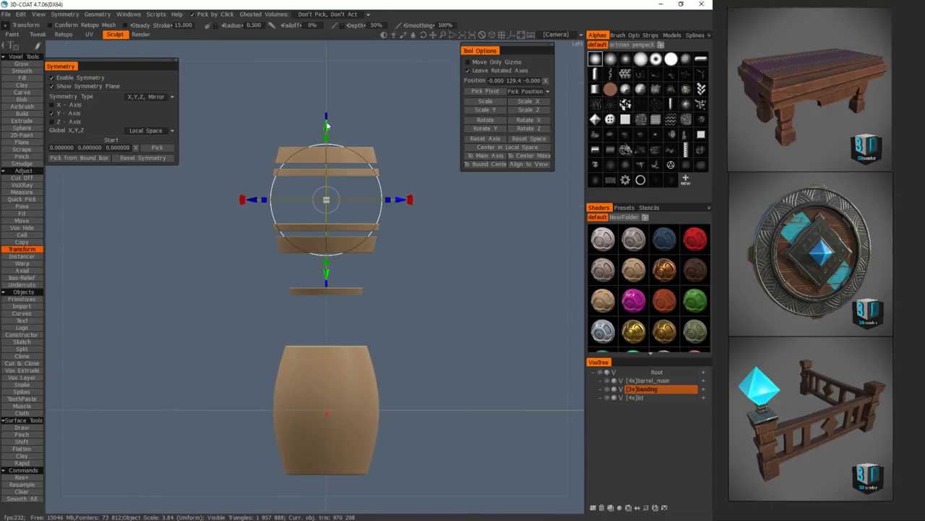
{"action": "left_click_drag", "start_coordinate": [326, 124], "coordinate": [327, 108]}
{"action": "left_click_drag", "start_coordinate": [466, 293], "coordinate": [463, 312]}
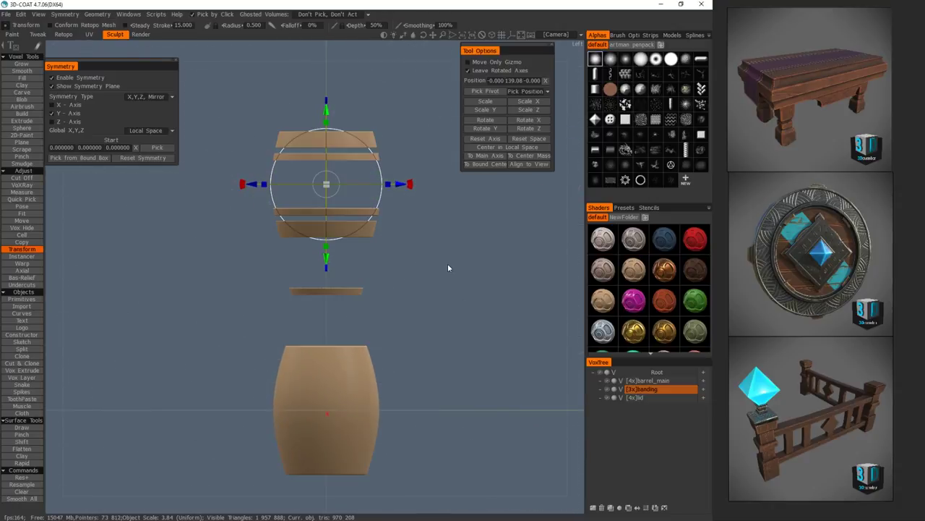
{"action": "left_click_drag", "start_coordinate": [451, 271], "coordinate": [440, 279]}
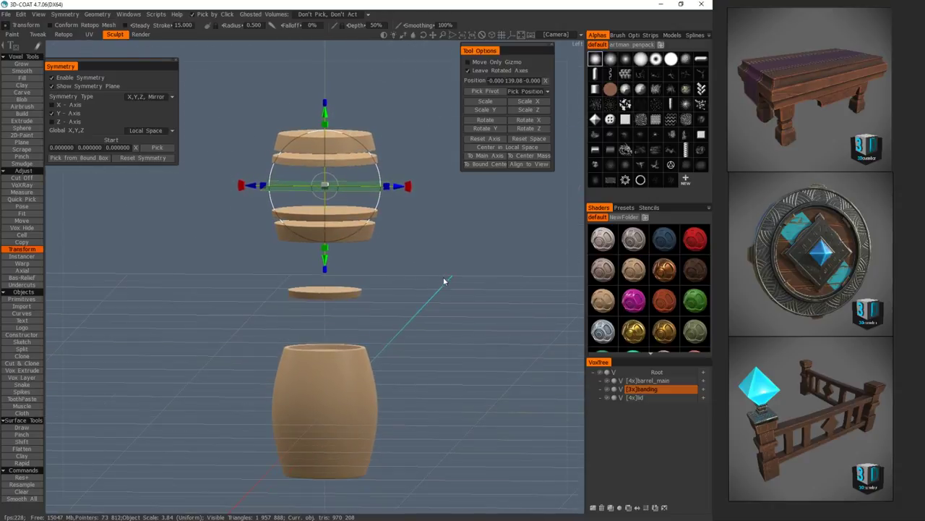
Step: Start saving the scene under a new name and create a folder named 21 inside the Artwork folder
{"action": "left_click", "coordinate": [6, 14]}
{"action": "left_click", "coordinate": [6, 13]}
{"action": "left_click", "coordinate": [6, 14]}
{"action": "left_click", "coordinate": [33, 92]}
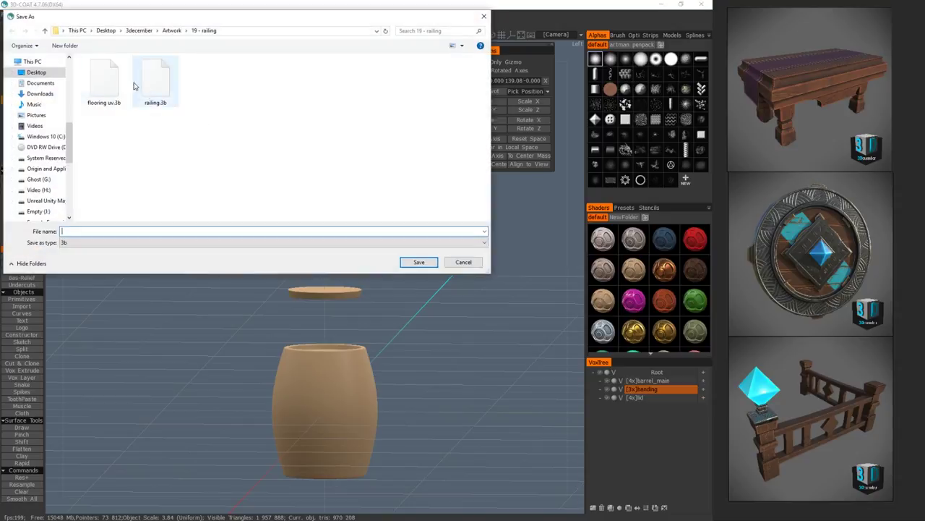
{"action": "left_click", "coordinate": [172, 30]}
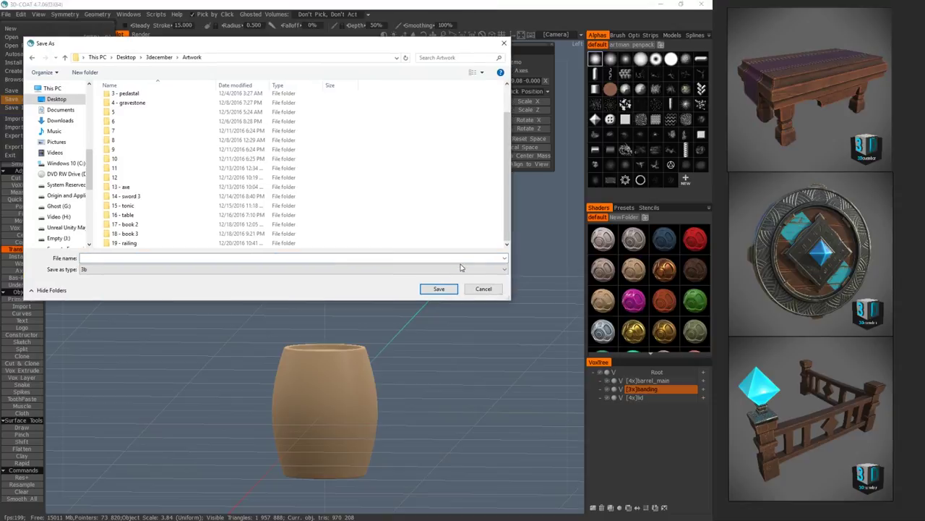
{"action": "right_click", "coordinate": [290, 185]}
{"action": "mouse_move", "coordinate": [355, 345]}
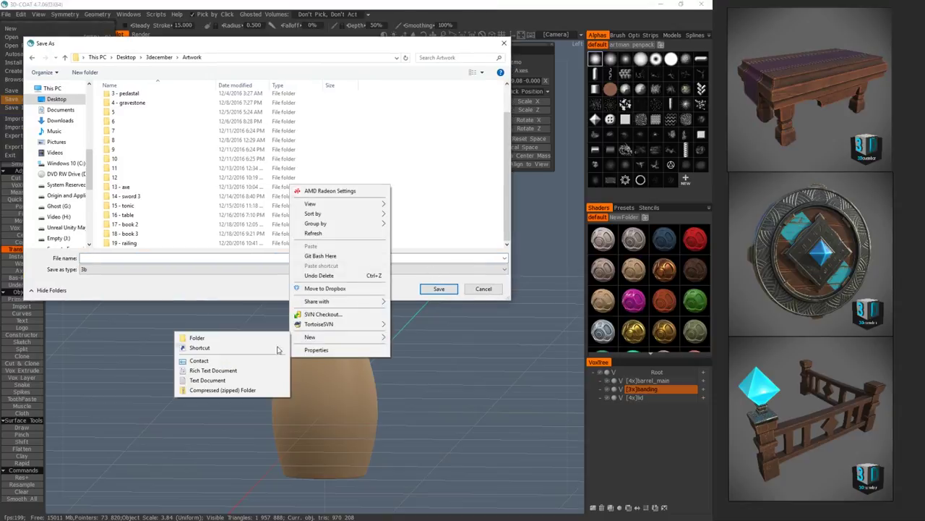
{"action": "left_click", "coordinate": [266, 338]}
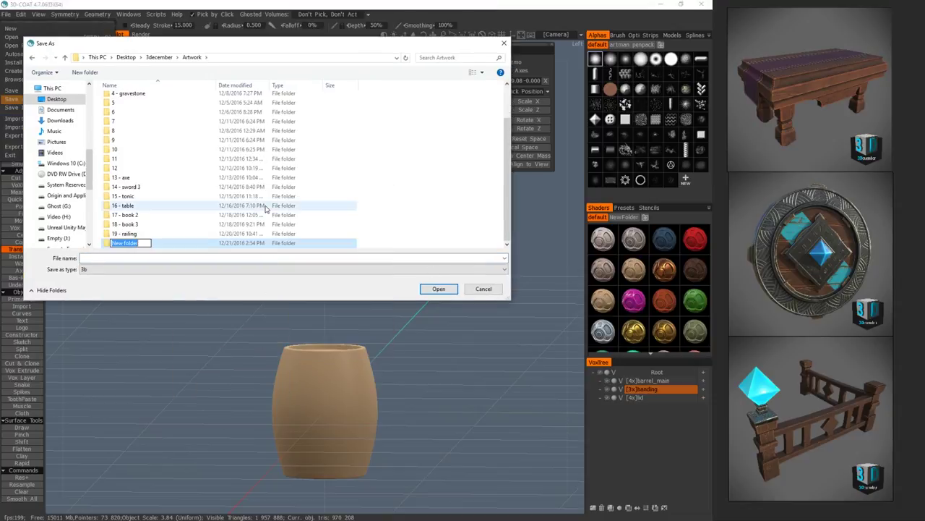
{"action": "type", "text": "21"}
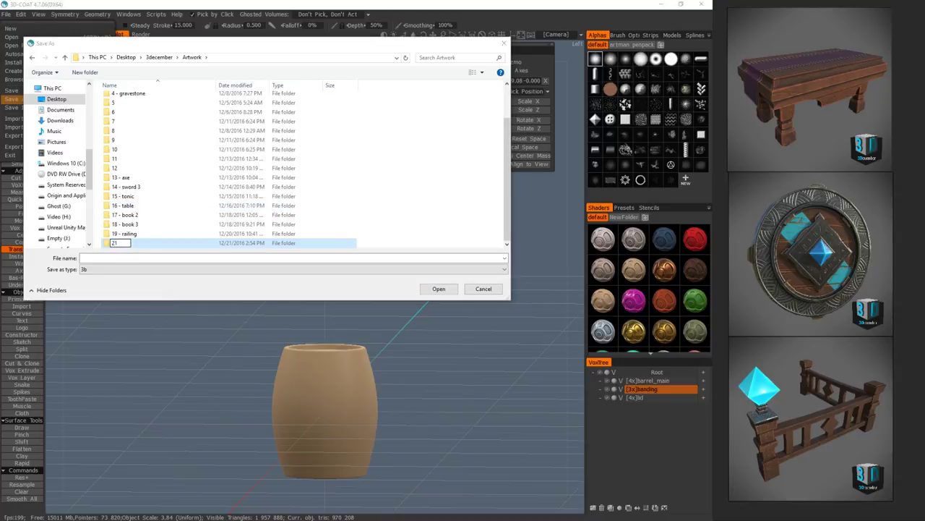
{"action": "key", "text": "Return"}
Step: Rename the new folder as "21 - barrel"
{"action": "left_click", "coordinate": [316, 239]}
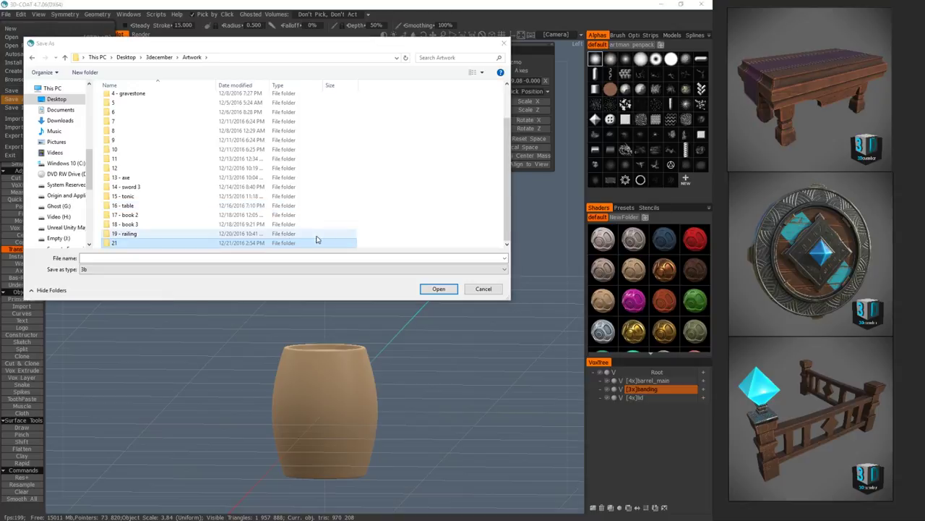
{"action": "left_click", "coordinate": [122, 243]}
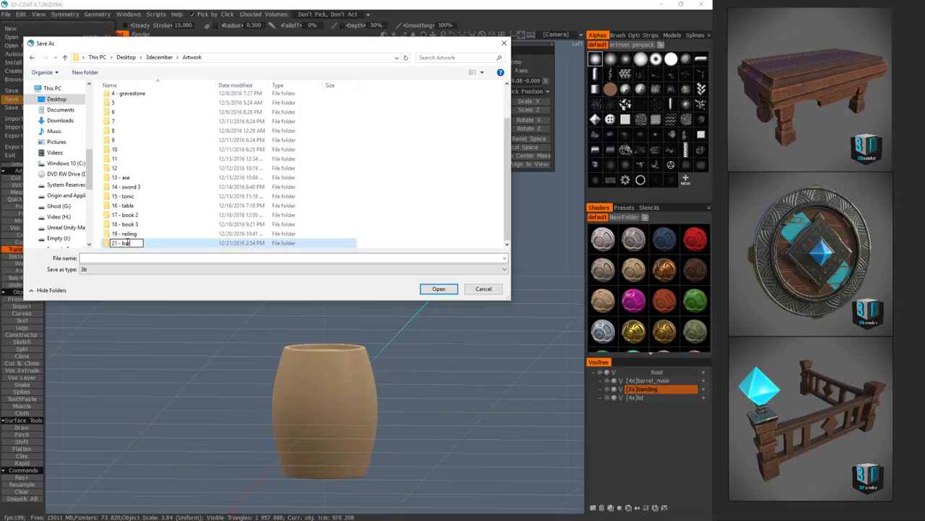
{"action": "type", "text": "- barrel"}
{"action": "key", "text": "Return"}
Step: Save the scene as a 3b file named barrel in the "21 - barrel" folder
{"action": "double_click", "coordinate": [125, 242]}
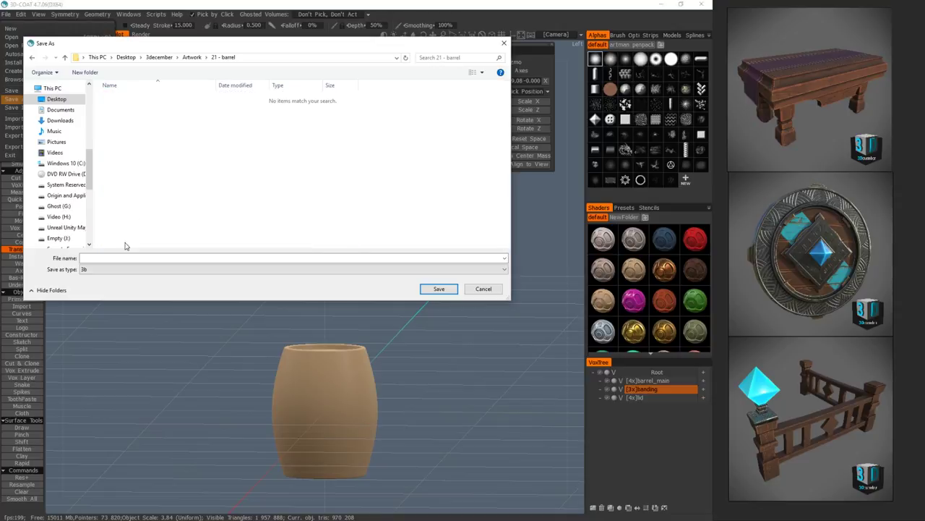
{"action": "left_click", "coordinate": [123, 257]}
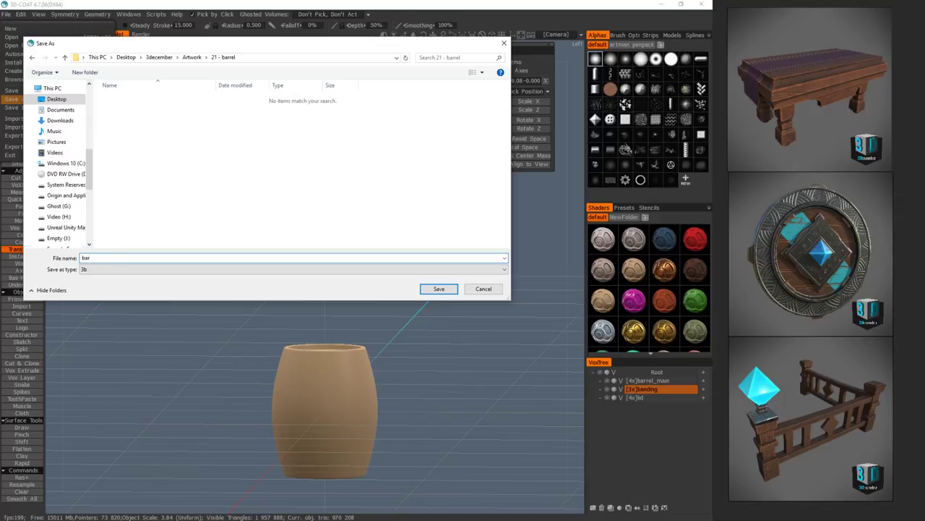
{"action": "left_click", "coordinate": [434, 288]}
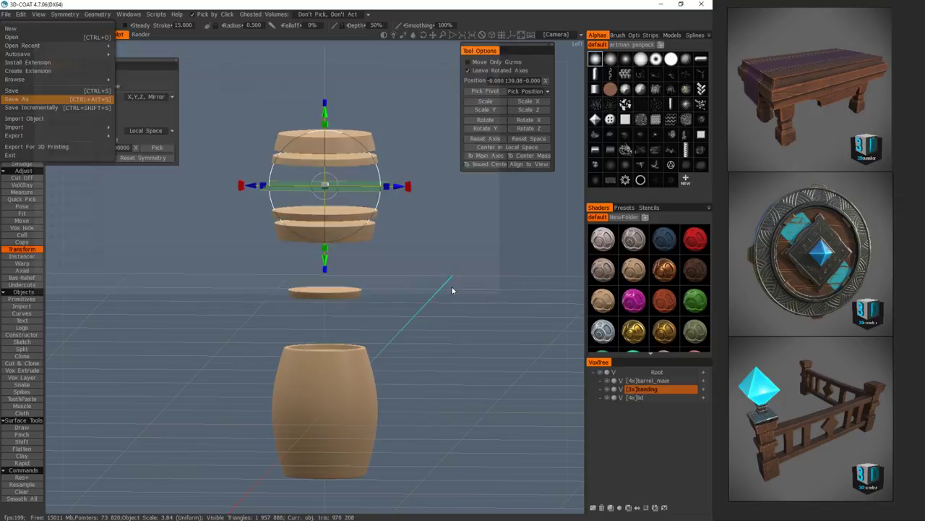
Step: Export the scene as an OBJ file named barrel into the "21 - barrel" folder under Artwork
{"action": "left_click_drag", "start_coordinate": [417, 288], "coordinate": [395, 245], "text": "shift"}
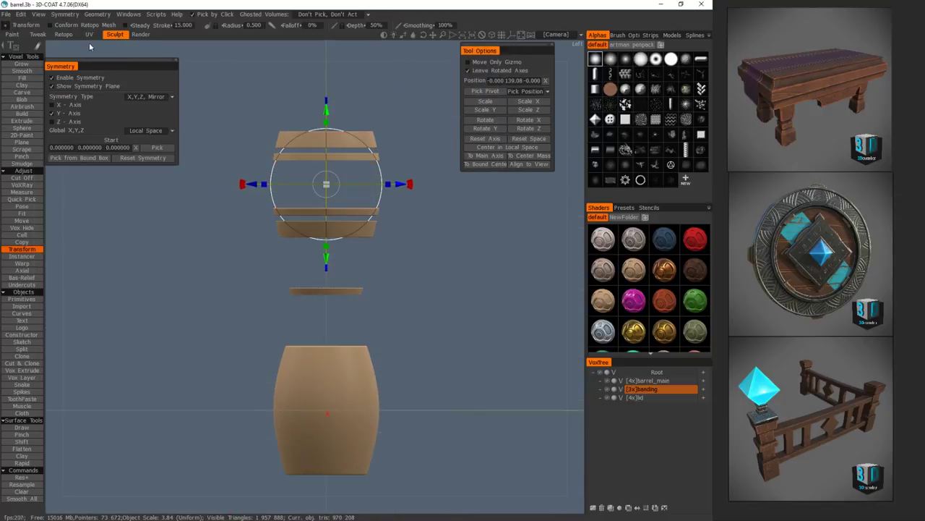
{"action": "left_click", "coordinate": [6, 13]}
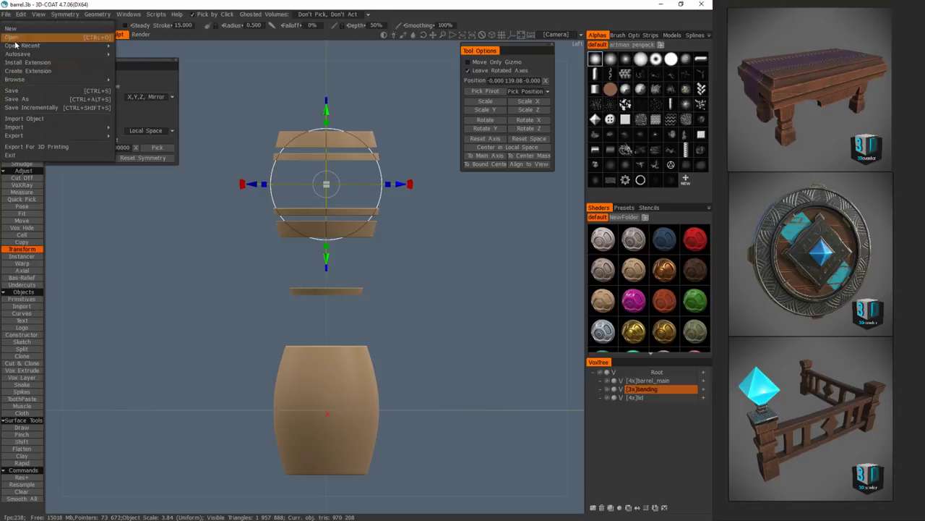
{"action": "mouse_move", "coordinate": [47, 139]}
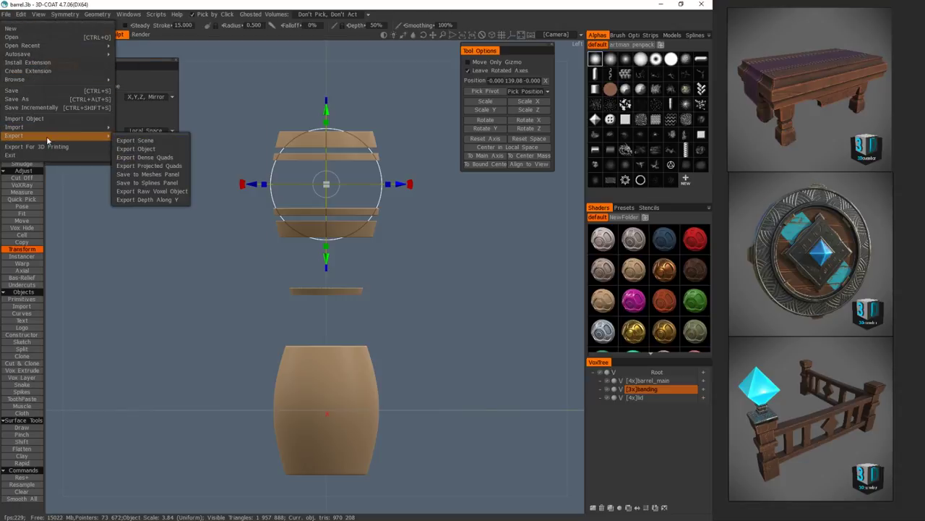
{"action": "left_click", "coordinate": [133, 141]}
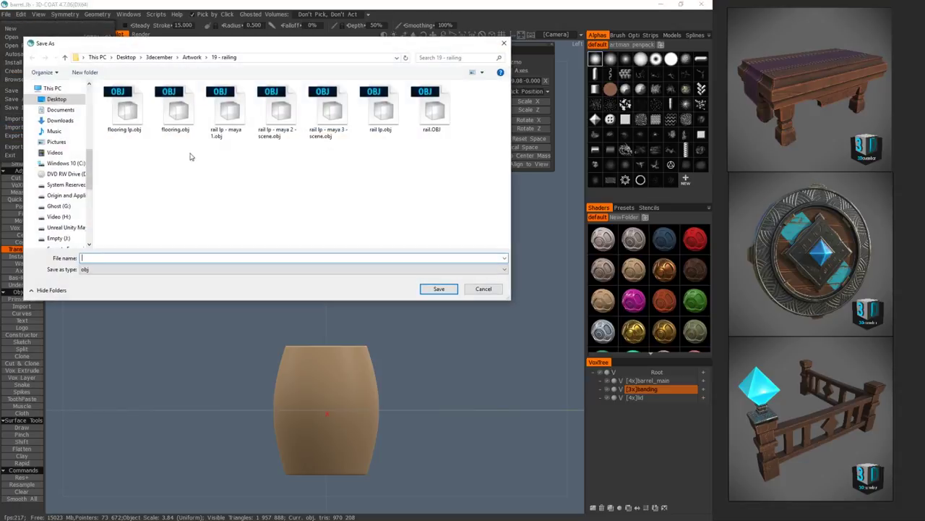
{"action": "left_click", "coordinate": [191, 57]}
{"action": "scroll", "coordinate": [136, 219], "scroll_direction": "down", "scroll_amount": 3}
{"action": "double_click", "coordinate": [124, 243]}
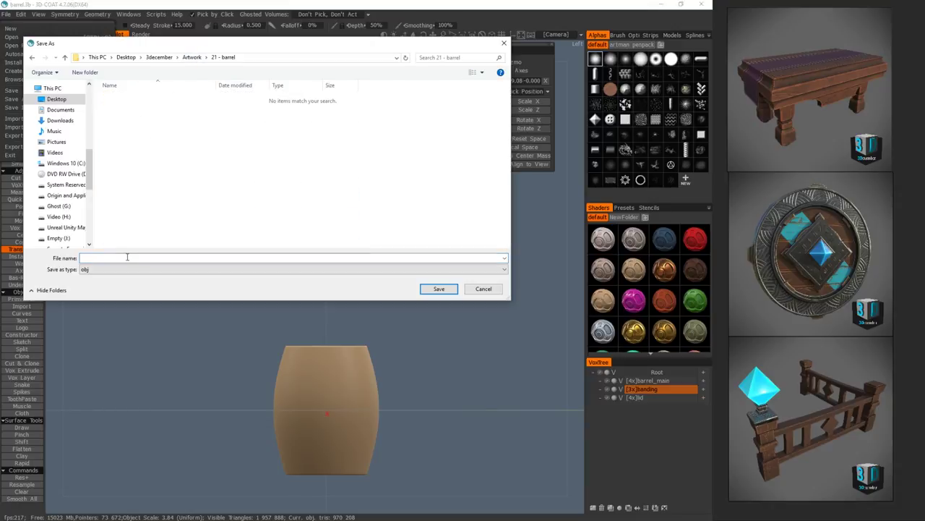
{"action": "left_click", "coordinate": [127, 257]}
{"action": "type", "text": "barrel"}
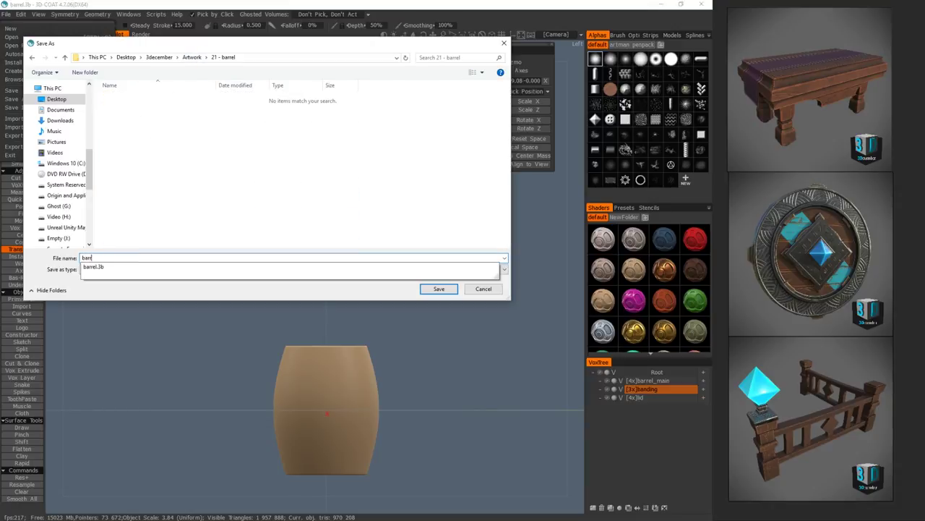
{"action": "left_click", "coordinate": [442, 290]}
{"action": "left_click", "coordinate": [439, 289]}
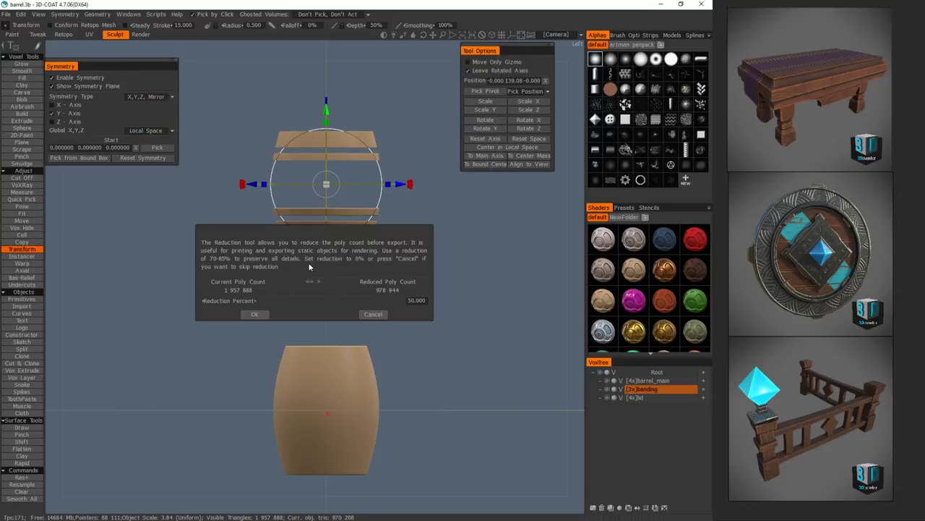
Step: Set the export's reduction percent to 0 and confirm the export
{"action": "left_click", "coordinate": [415, 301]}
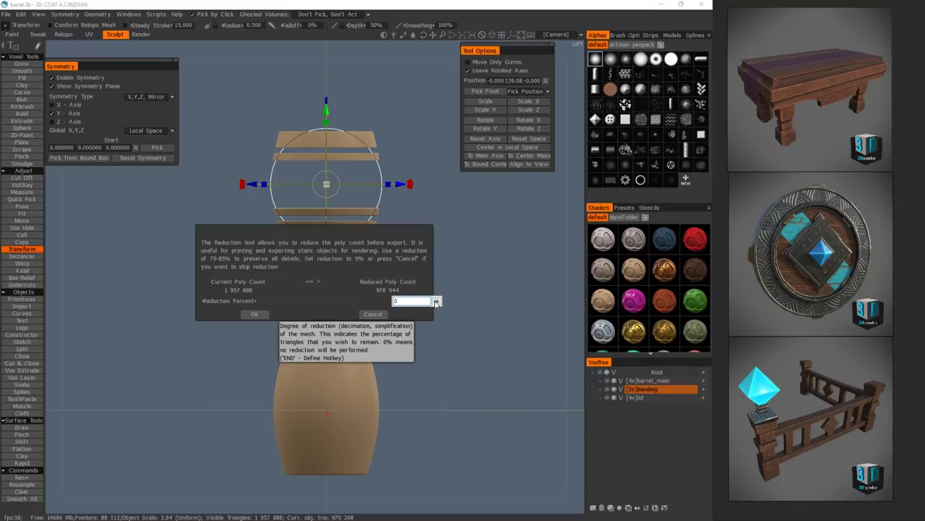
{"action": "left_click", "coordinate": [436, 301]}
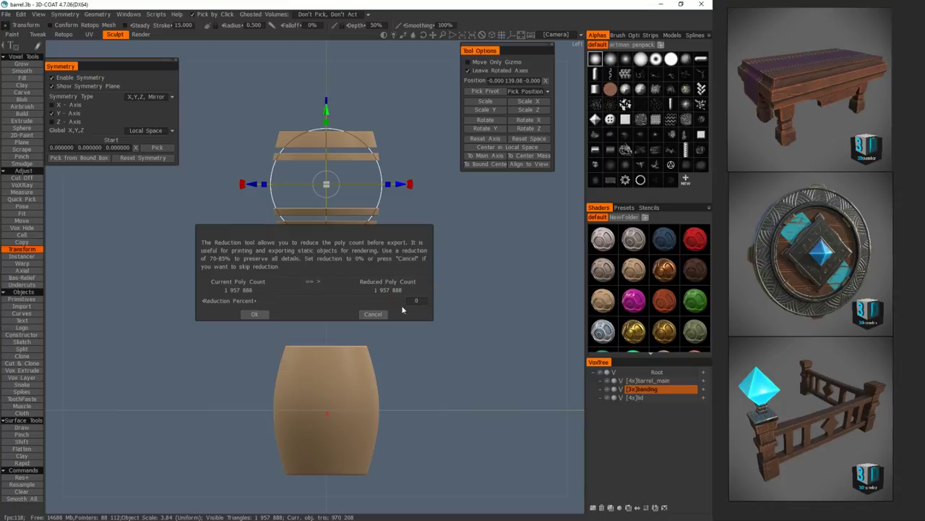
{"action": "left_click", "coordinate": [264, 315]}
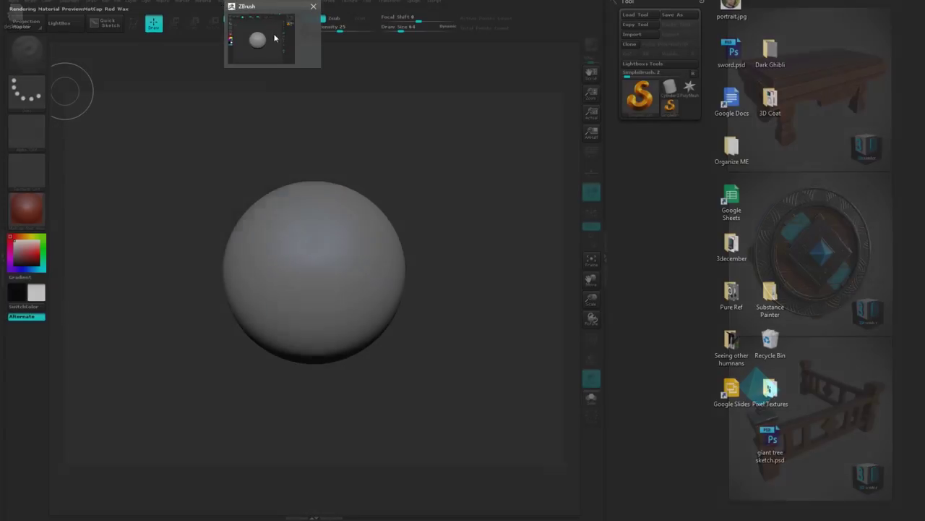
Step: Switch to ZBrush, dismiss the startup note and hide LightBox
{"action": "left_click", "coordinate": [274, 37]}
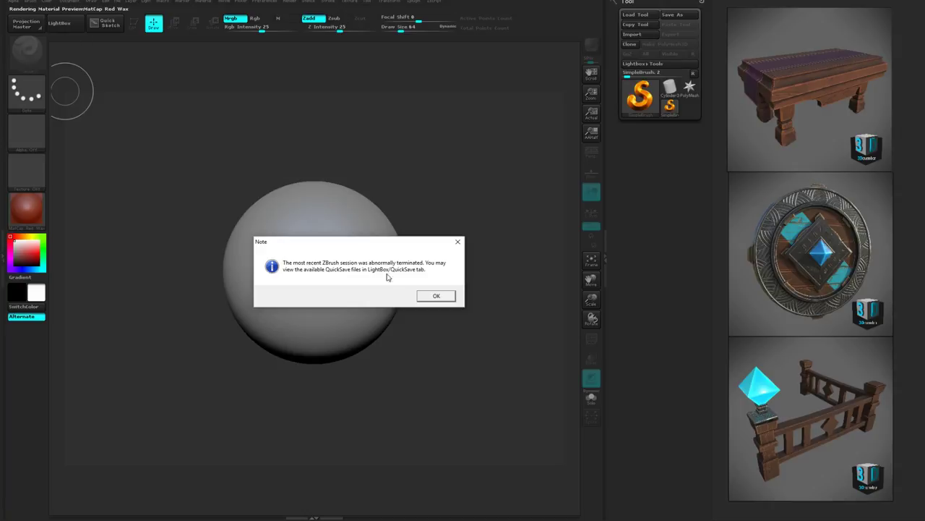
{"action": "left_click", "coordinate": [458, 242]}
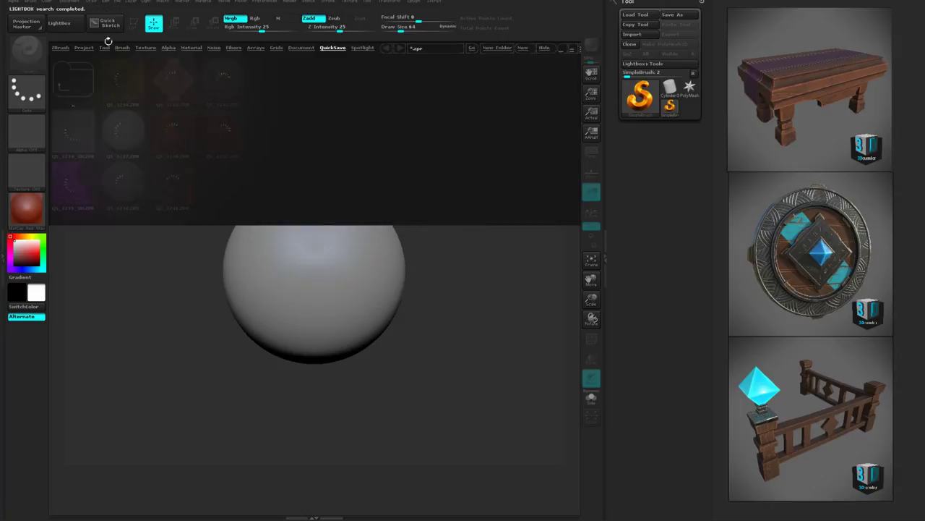
{"action": "left_click", "coordinate": [66, 29]}
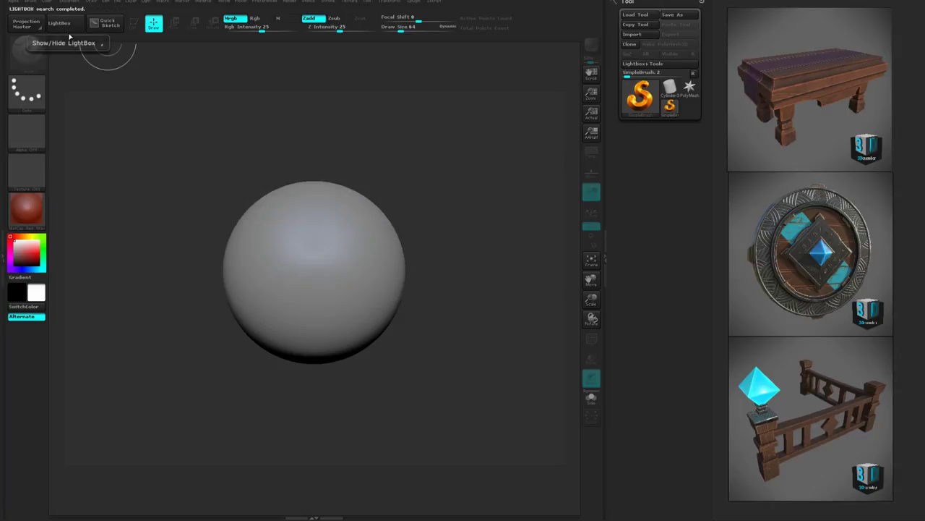
Step: Import barrel.obj from the Desktop's 3december/Artwork/21 - barrel folder and clear the old sphere from the canvas
{"action": "left_click", "coordinate": [646, 36]}
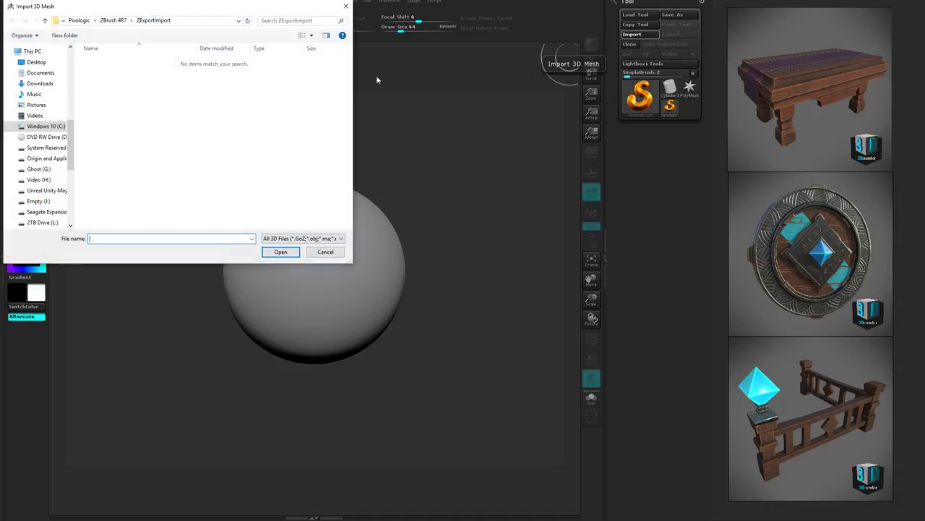
{"action": "scroll", "coordinate": [58, 80], "scroll_direction": "up", "scroll_amount": 5}
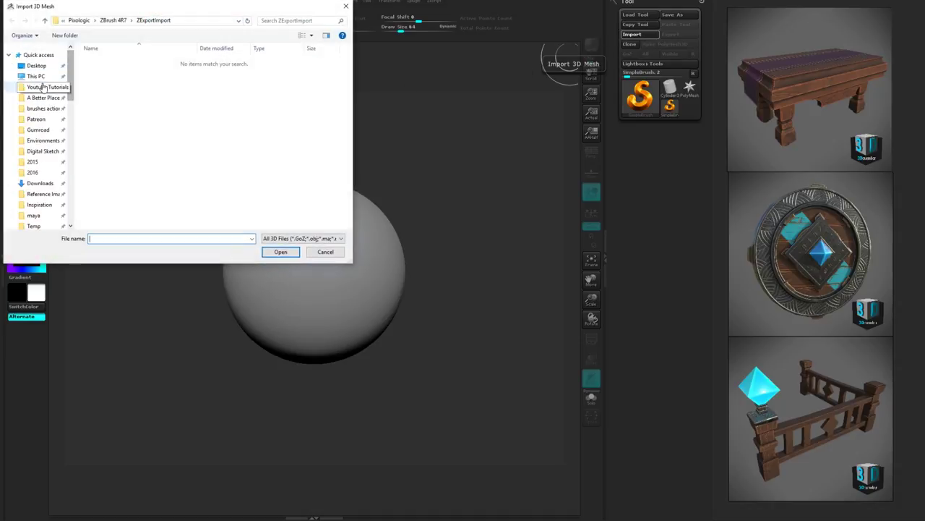
{"action": "left_click", "coordinate": [38, 68]}
{"action": "double_click", "coordinate": [155, 73]}
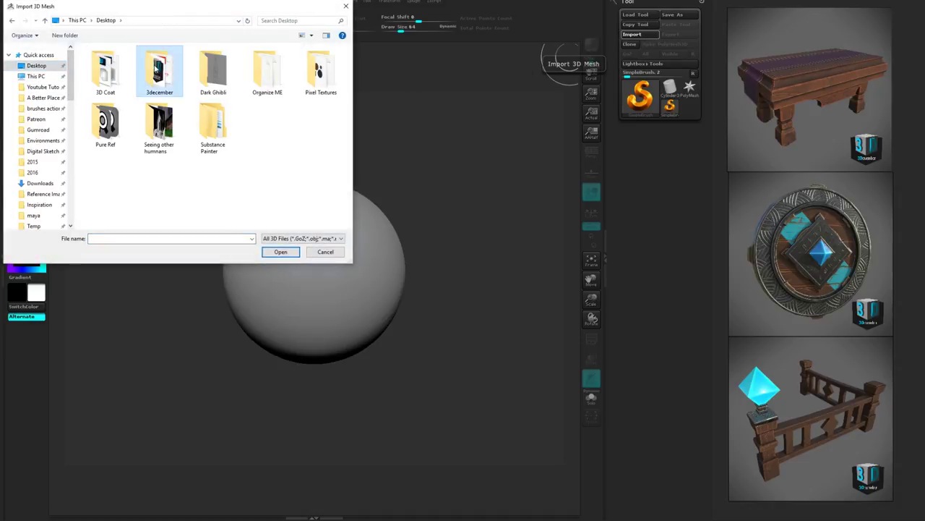
{"action": "double_click", "coordinate": [105, 73]}
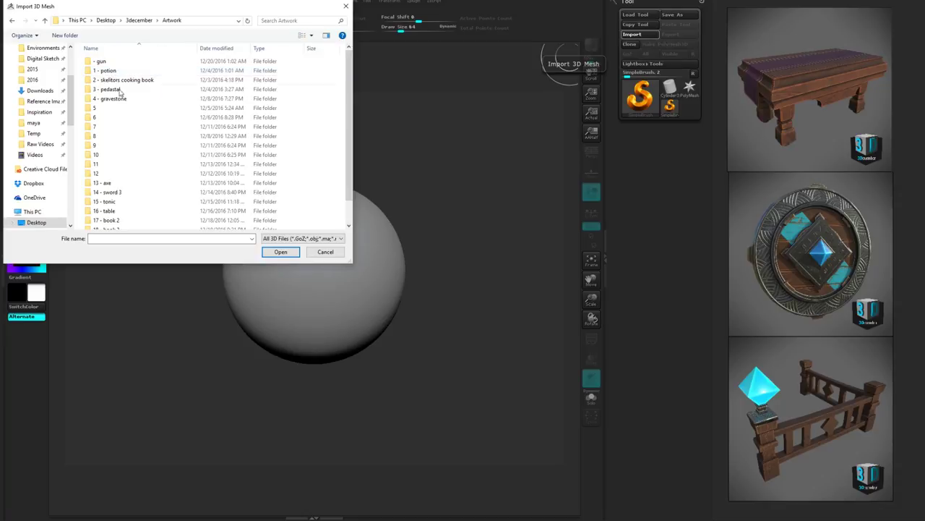
{"action": "scroll", "coordinate": [175, 211], "scroll_direction": "down", "scroll_amount": 1}
{"action": "double_click", "coordinate": [114, 226]}
{"action": "left_click", "coordinate": [110, 75]}
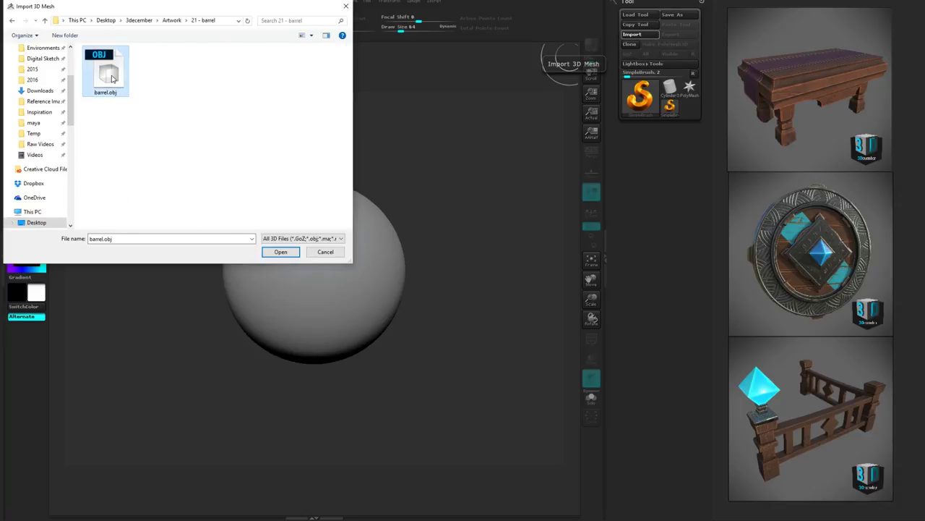
{"action": "left_click", "coordinate": [281, 250]}
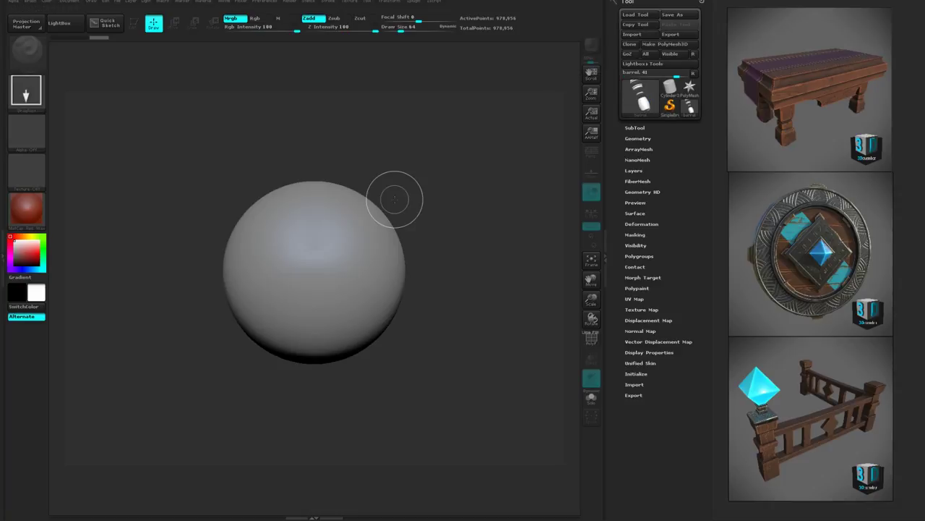
{"action": "key", "text": "ctrl+n"}
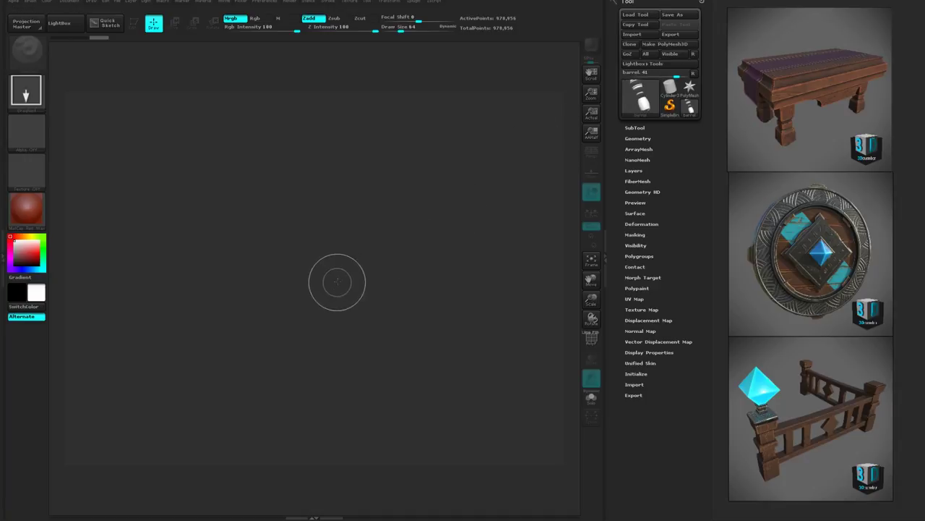
Step: Draw the imported barrel mesh onto the canvas and switch it into edit mode
{"action": "left_click_drag", "start_coordinate": [322, 286], "coordinate": [321, 409]}
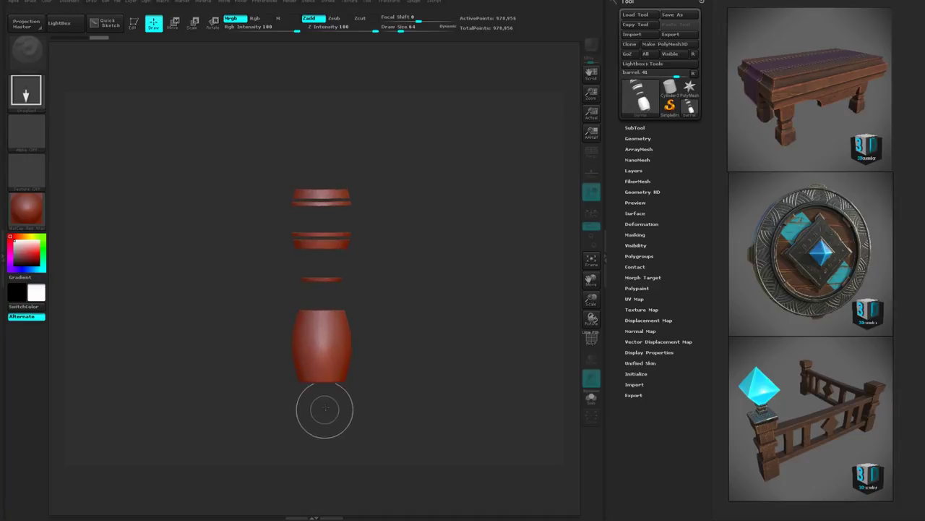
{"action": "key", "text": "t"}
{"action": "left_click_drag", "start_coordinate": [424, 331], "coordinate": [466, 312]}
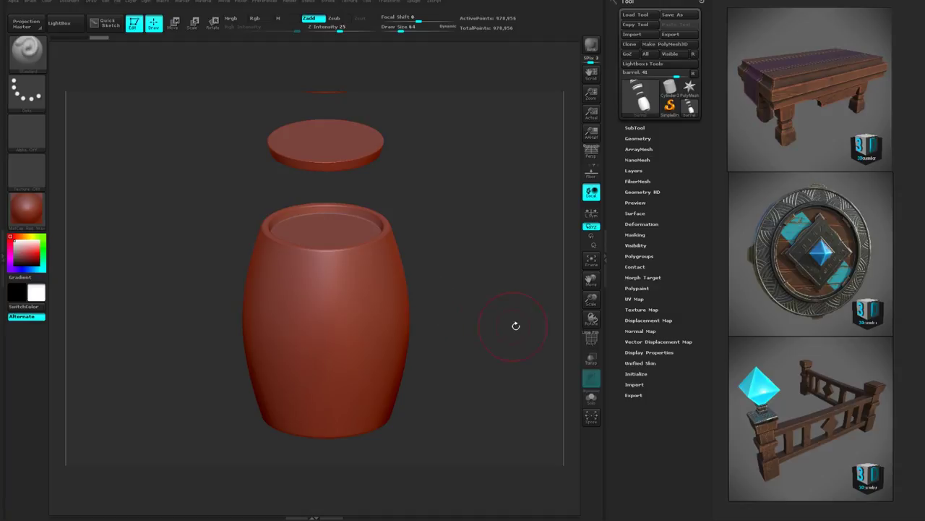
Step: Activate symmetry for sculpting on the barrel mesh
{"action": "left_click", "coordinate": [638, 138]}
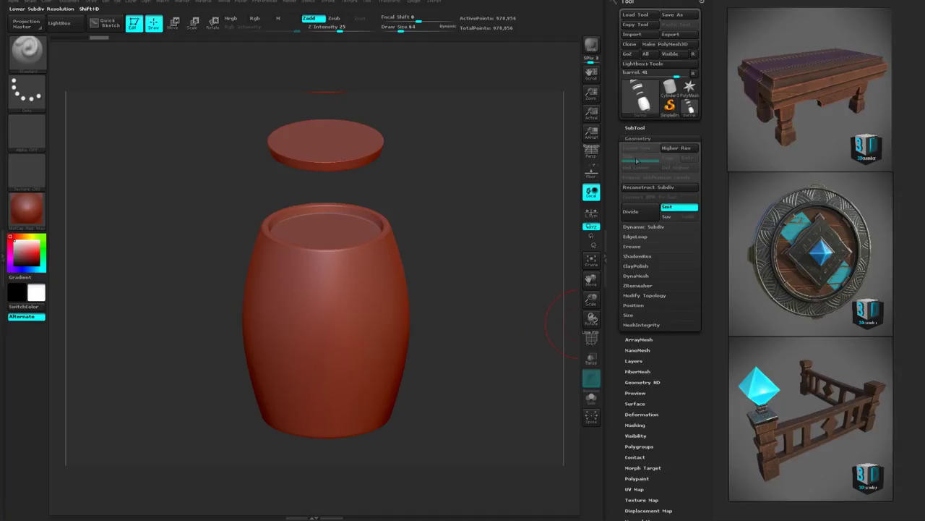
{"action": "left_click_drag", "start_coordinate": [458, 292], "coordinate": [367, 273]}
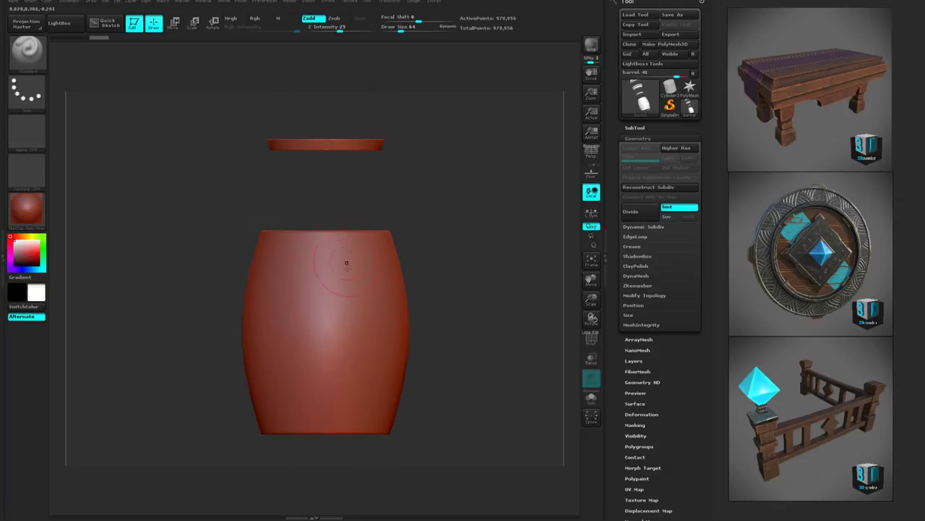
{"action": "left_click_drag", "start_coordinate": [448, 271], "coordinate": [453, 249]}
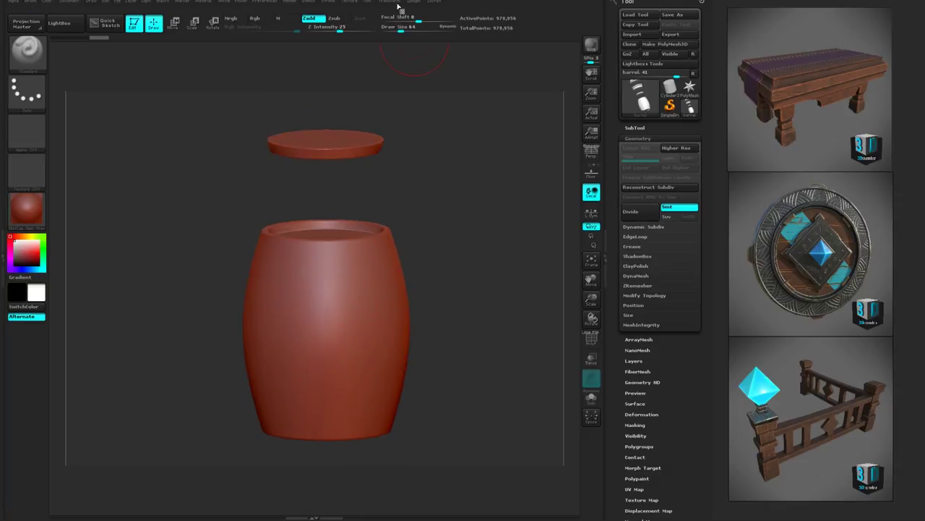
{"action": "left_click", "coordinate": [373, 2]}
{"action": "left_click", "coordinate": [391, 2]}
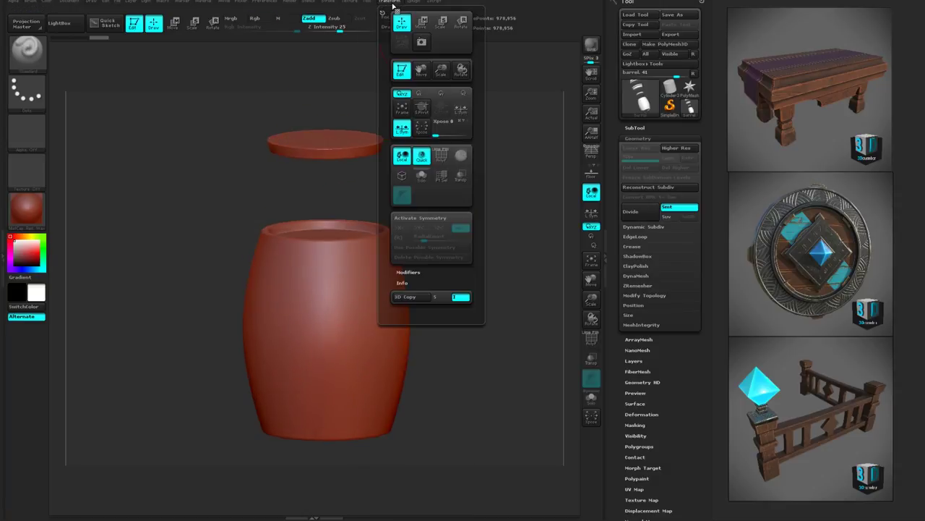
{"action": "left_click", "coordinate": [438, 218]}
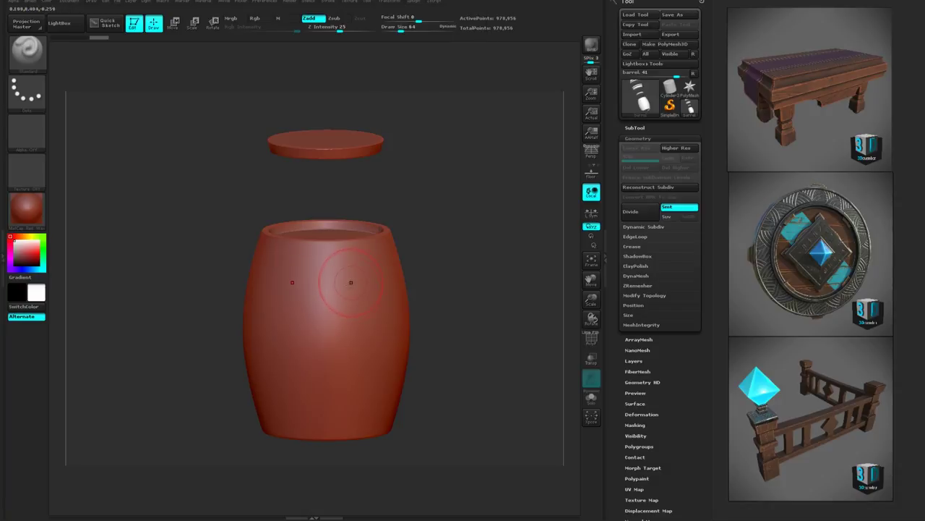
Step: Turn on radial symmetry and set its axis so that strokes repeat around the barrel's vertical Y axis
{"action": "left_click", "coordinate": [371, 3]}
{"action": "mouse_move", "coordinate": [382, 4]}
{"action": "left_click", "coordinate": [381, 6]}
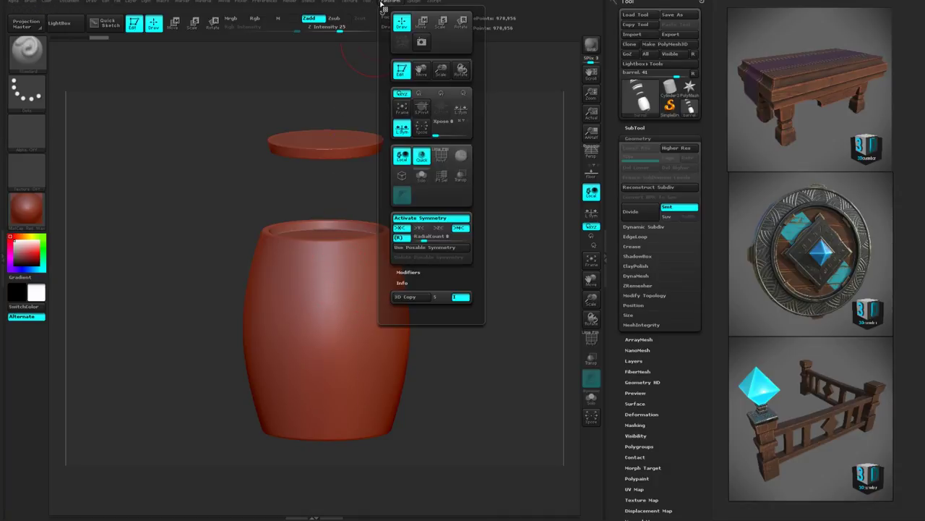
{"action": "left_click", "coordinate": [439, 228]}
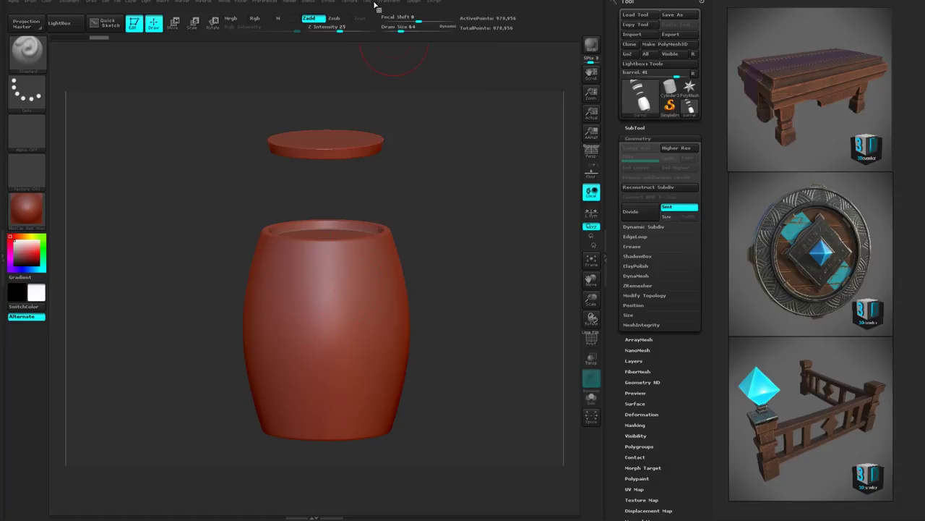
{"action": "left_click", "coordinate": [374, 5]}
{"action": "mouse_move", "coordinate": [380, 6]}
Step: Reduce the draw size to 12, test a vertical Standard brush stroke down the barrel's side, and undo it
{"action": "key", "text": "bracketleft"}
{"action": "key", "text": "bracketleft"}
{"action": "key", "text": "bracketleft"}
{"action": "key", "text": "bracketleft"}
{"action": "left_click_drag", "start_coordinate": [347, 264], "coordinate": [346, 395]}
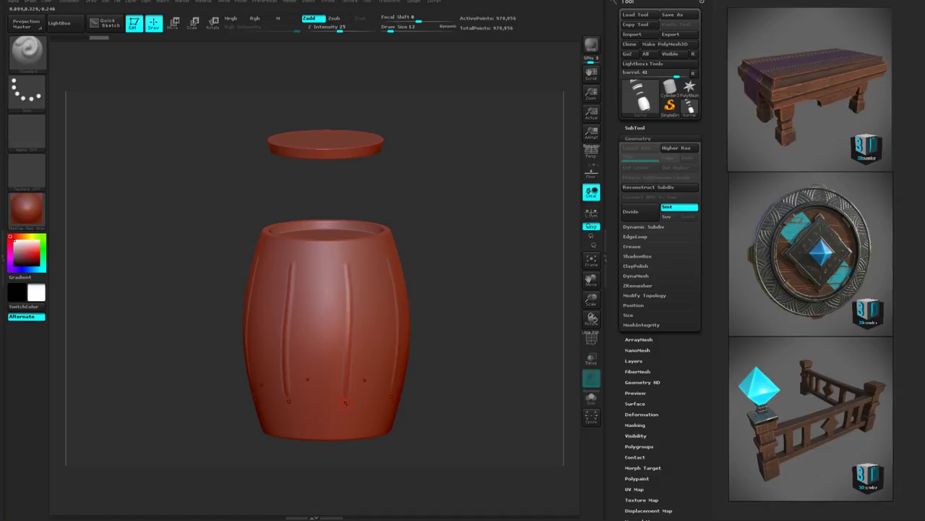
{"action": "mouse_move", "coordinate": [444, 333]}
{"action": "left_mouse_down", "text": "alt"}
{"action": "mouse_move", "coordinate": [482, 301]}
{"action": "mouse_move", "coordinate": [456, 346]}
{"action": "mouse_move", "coordinate": [470, 316]}
{"action": "mouse_move", "coordinate": [439, 329]}
{"action": "left_mouse_up", "text": "alt"}
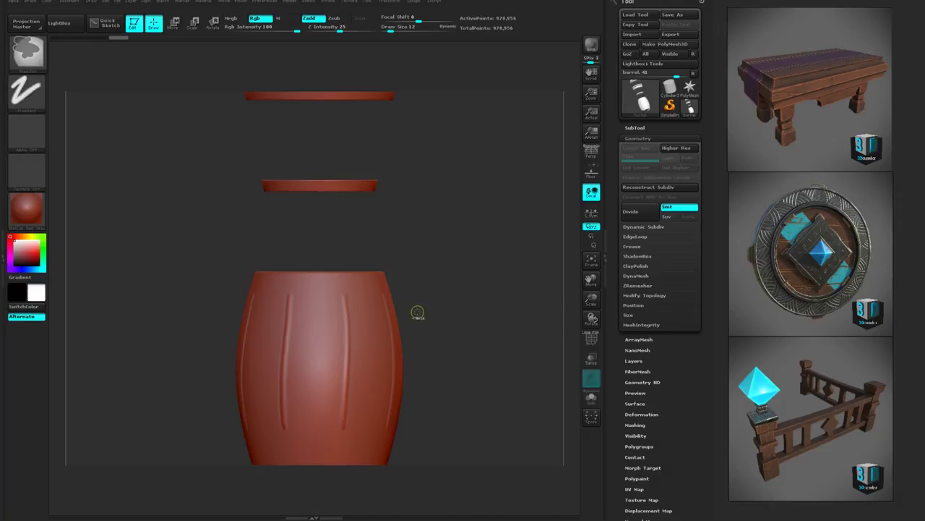
{"action": "key", "text": "ctrl+z"}
Step: Try further vertical strokes down the barrel's side, undo them, and reduce the draw size to 9
{"action": "left_click_drag", "start_coordinate": [424, 317], "coordinate": [449, 292], "text": "alt"}
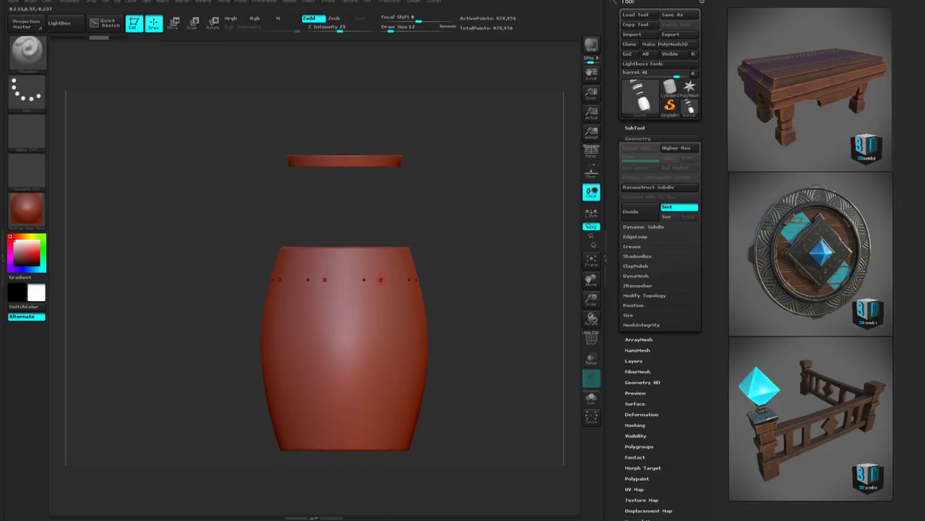
{"action": "left_click_drag", "start_coordinate": [379, 267], "coordinate": [381, 343], "text": "ctrl"}
{"action": "key", "text": "ctrl+z"}
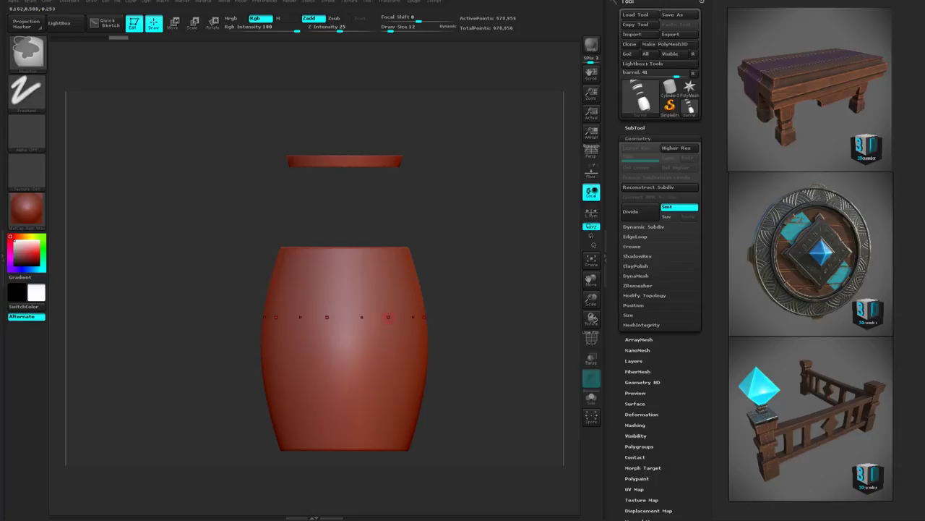
{"action": "left_click_drag", "start_coordinate": [382, 263], "coordinate": [386, 419]}
{"action": "key", "text": "ctrl+z"}
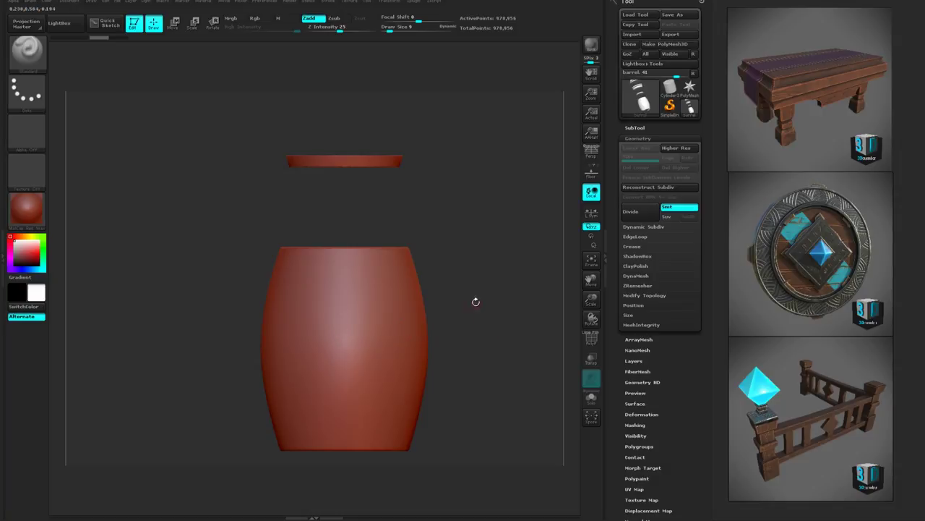
{"action": "left_click_drag", "start_coordinate": [465, 285], "coordinate": [461, 303]}
{"action": "left_click_drag", "start_coordinate": [461, 309], "coordinate": [463, 289]}
Step: Switch to the Orb Cracks brush, undo a short test stroke, and set the draw size to 10
{"action": "key", "text": "b"}
{"action": "key", "text": "o"}
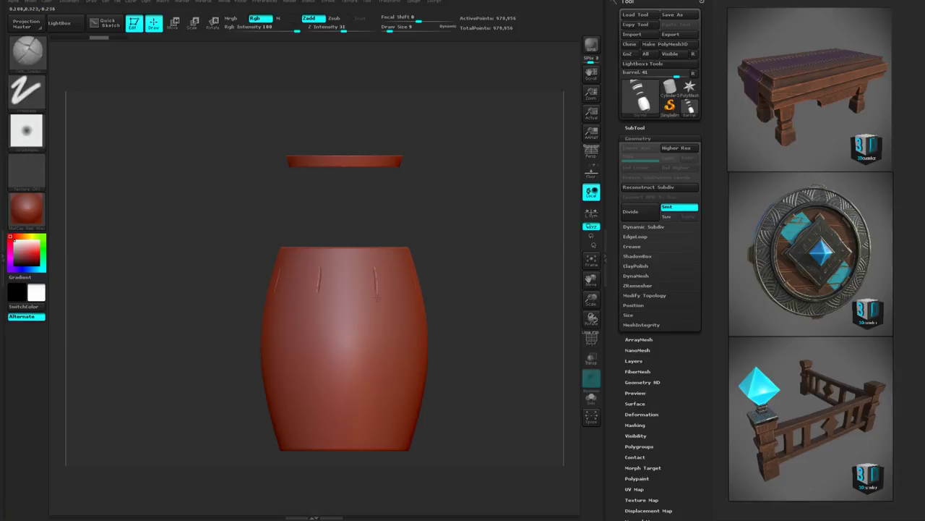
{"action": "key", "text": "ctrl+z"}
{"action": "key", "text": "space"}
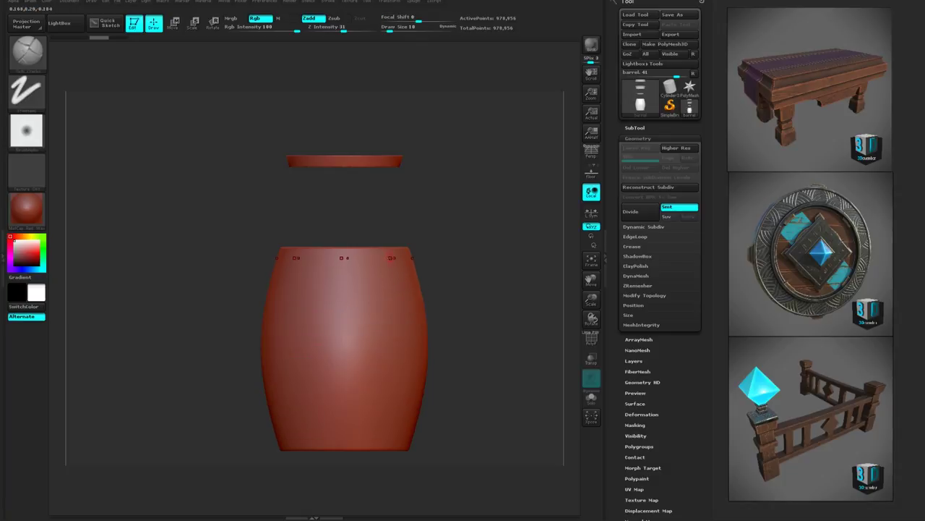
Step: Try carving a long vertical plank line down the barrel with the crack brush and undo it
{"action": "left_click_drag", "start_coordinate": [391, 257], "coordinate": [396, 408]}
{"action": "key", "text": "b"}
{"action": "key", "text": "s"}
{"action": "key", "text": "t"}
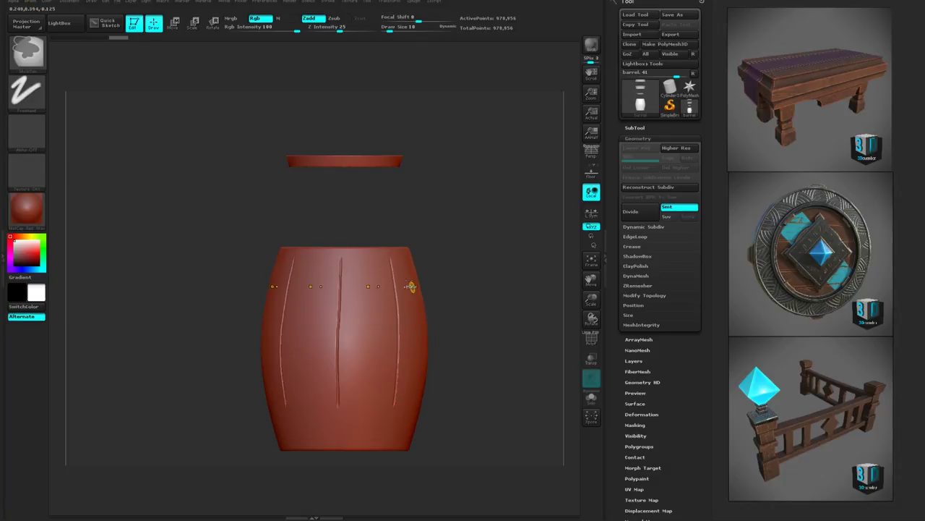
{"action": "key", "text": "ctrl+z"}
Step: Adjust the radial symmetry count, test plank lines from the barrel's rim downward, and undo them
{"action": "left_click", "coordinate": [389, 2]}
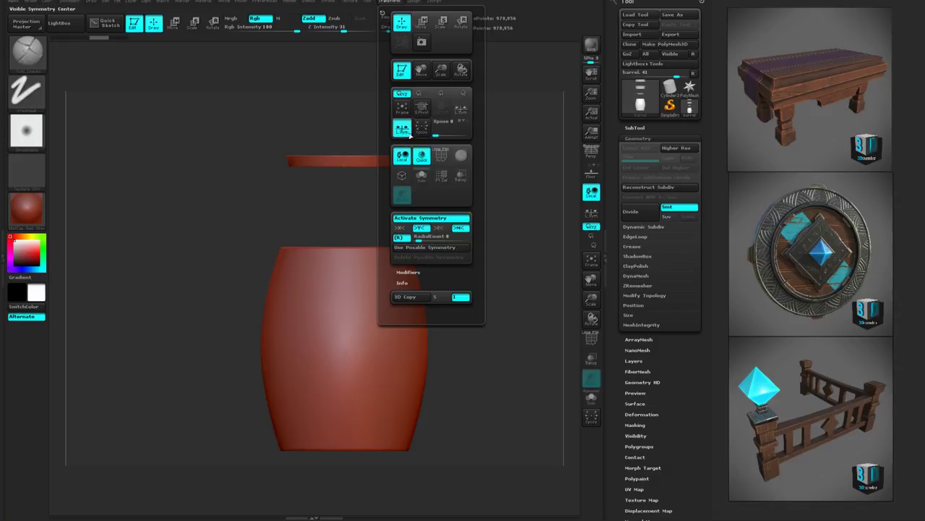
{"action": "left_click_drag", "start_coordinate": [424, 237], "coordinate": [421, 238]}
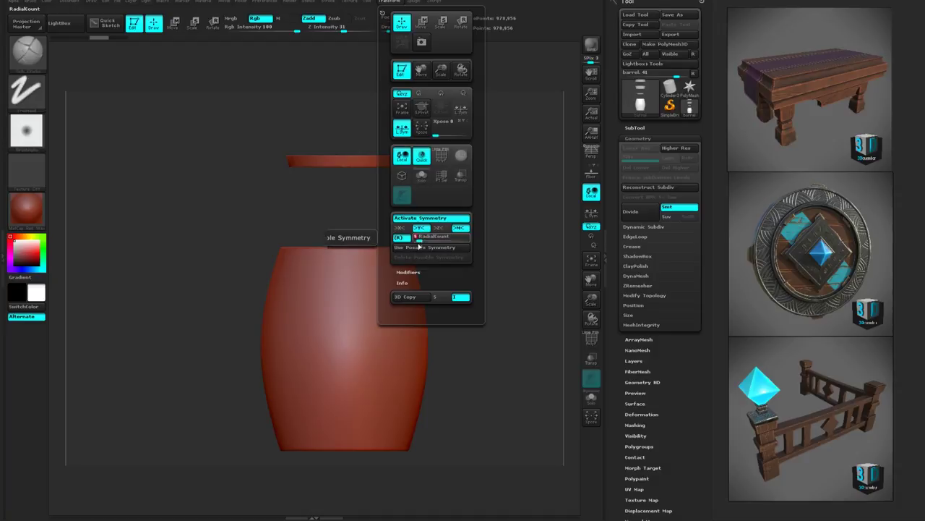
{"action": "left_click_drag", "start_coordinate": [311, 277], "coordinate": [311, 405]}
{"action": "key", "text": "ctrl+z"}
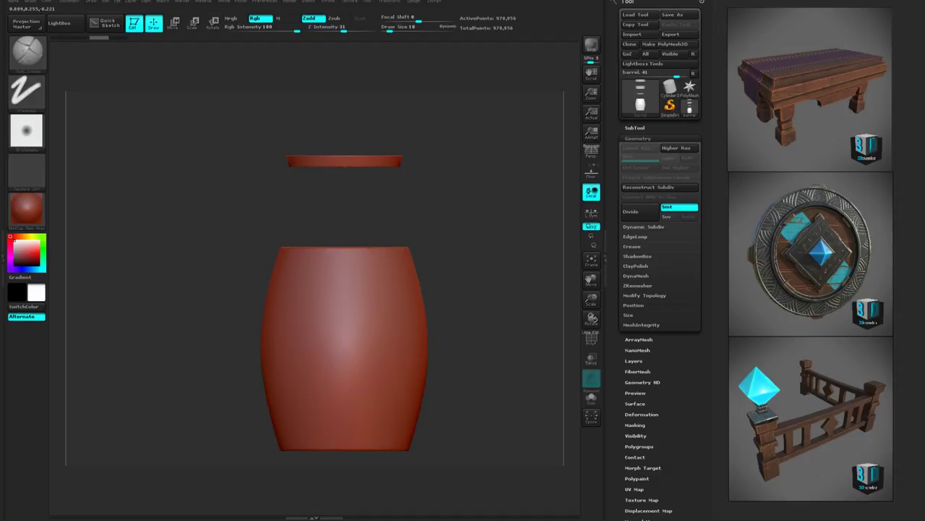
{"action": "left_click_drag", "start_coordinate": [325, 249], "coordinate": [324, 414]}
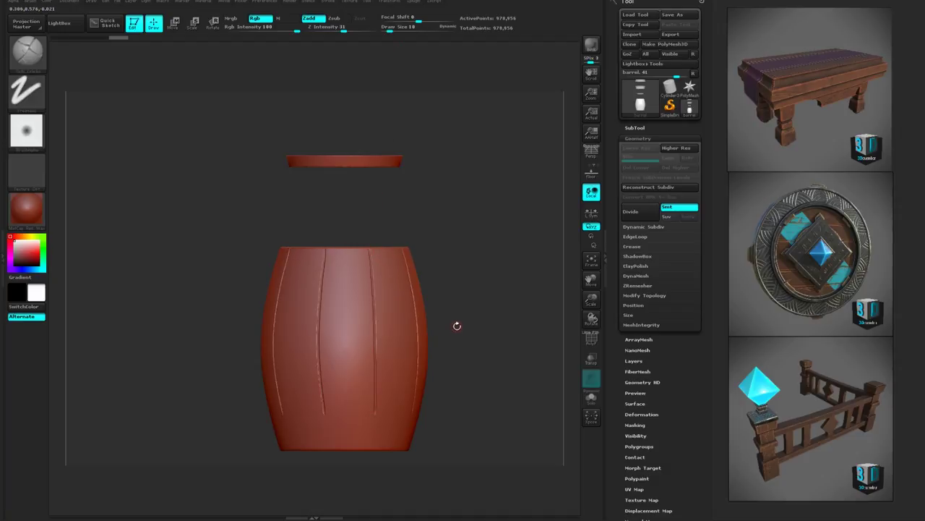
{"action": "left_click_drag", "start_coordinate": [457, 325], "coordinate": [450, 366]}
{"action": "key", "text": "ctrl+z"}
{"action": "mouse_move", "coordinate": [456, 321]}
{"action": "left_mouse_down"}
{"action": "mouse_move", "coordinate": [464, 361]}
{"action": "mouse_move", "coordinate": [455, 311]}
{"action": "left_mouse_up"}
Step: Lower the radial symmetry count to 6, testing the plank spacing with vertical lines on the barrel and removing them
{"action": "left_click", "coordinate": [392, 3]}
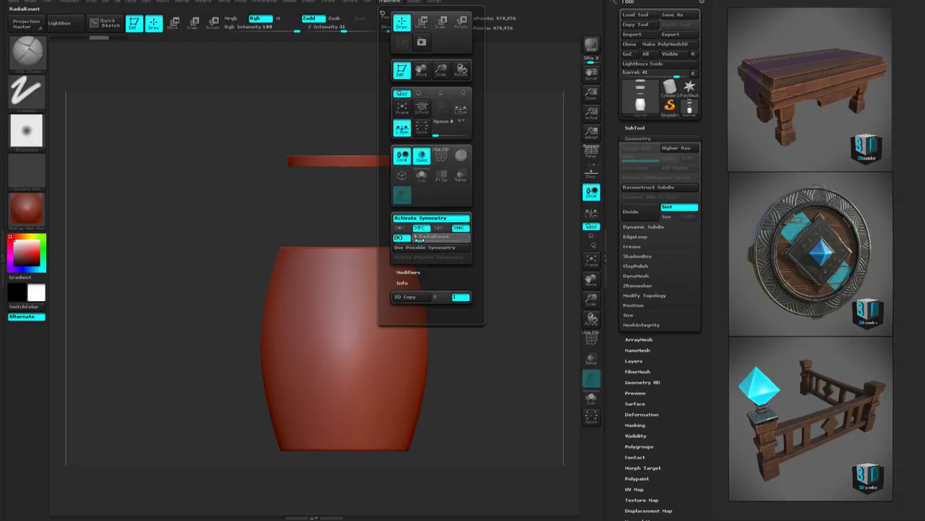
{"action": "left_click_drag", "start_coordinate": [358, 248], "coordinate": [360, 389]}
{"action": "left_click_drag", "start_coordinate": [330, 252], "coordinate": [326, 394]}
{"action": "mouse_move", "coordinate": [442, 302]}
{"action": "left_mouse_down"}
{"action": "mouse_move", "coordinate": [437, 358]}
{"action": "mouse_move", "coordinate": [451, 316]}
{"action": "left_mouse_up"}
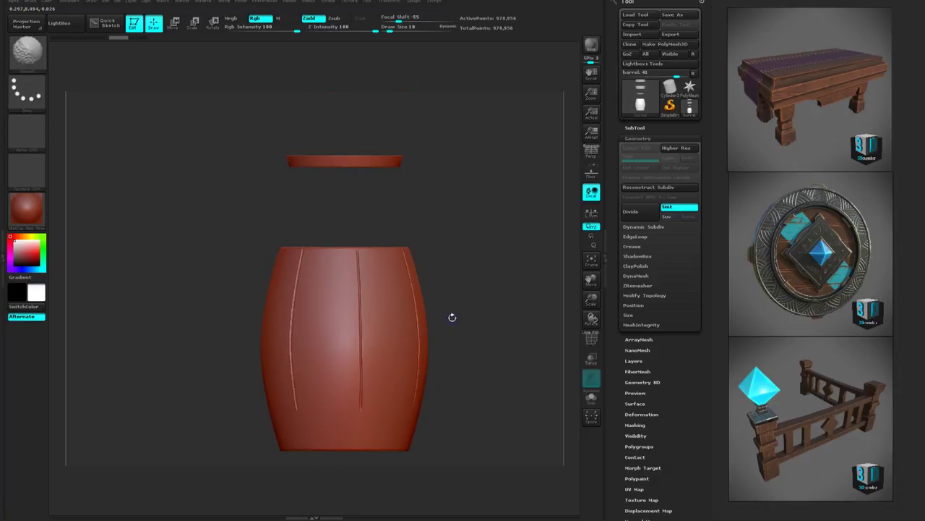
{"action": "left_click", "coordinate": [375, 6]}
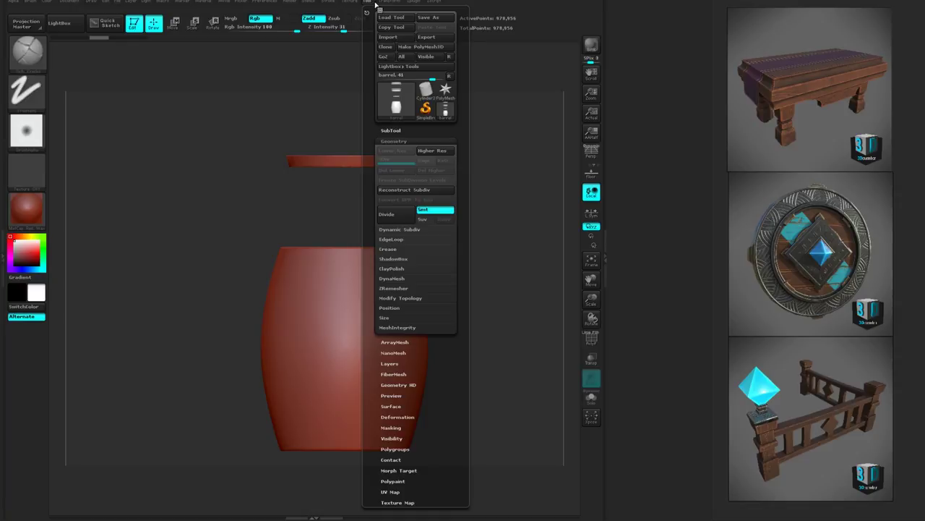
{"action": "left_click", "coordinate": [387, 4]}
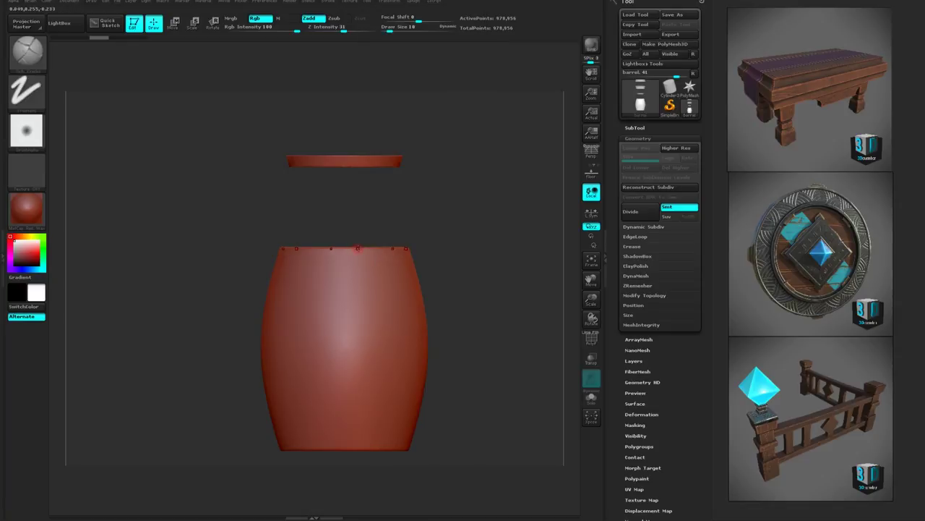
Step: Split the barrel mesh into separate subtools with Groups Split and accept the non-undoable operation
{"action": "right_click_drag", "start_coordinate": [393, 244], "coordinate": [434, 316]}
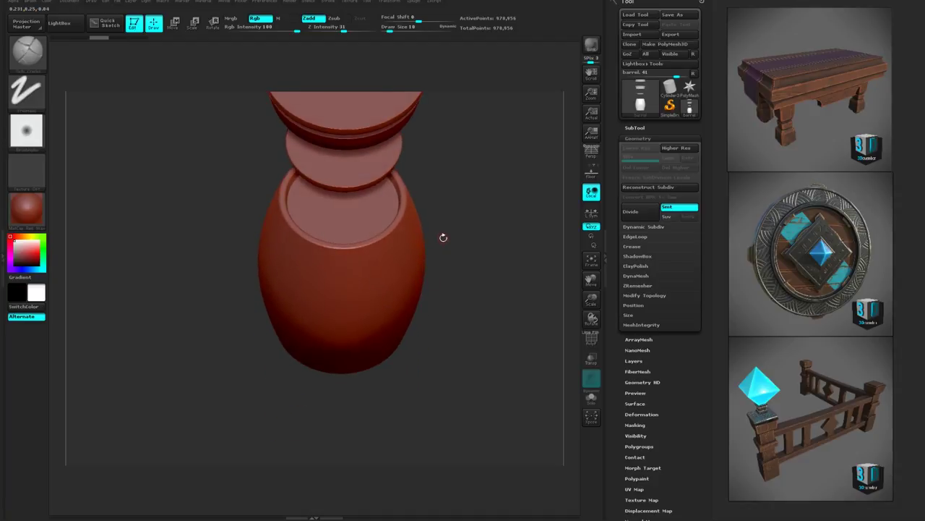
{"action": "left_click_drag", "start_coordinate": [441, 238], "coordinate": [479, 311], "text": "alt"}
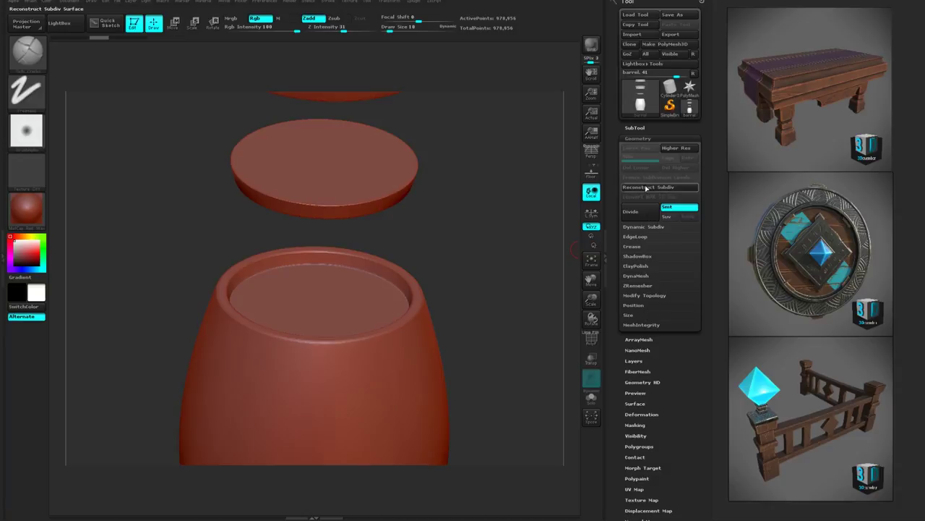
{"action": "left_click", "coordinate": [635, 127]}
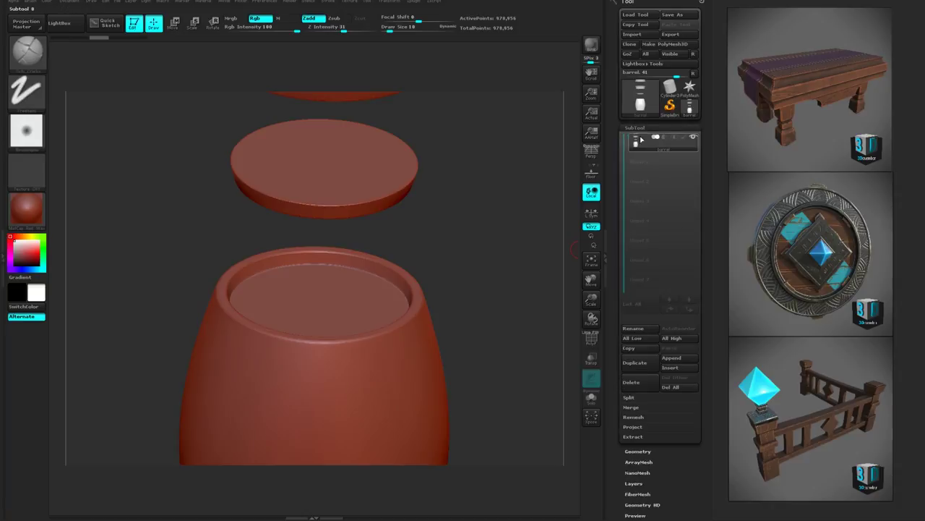
{"action": "left_click", "coordinate": [643, 397]}
{"action": "left_click", "coordinate": [677, 406]}
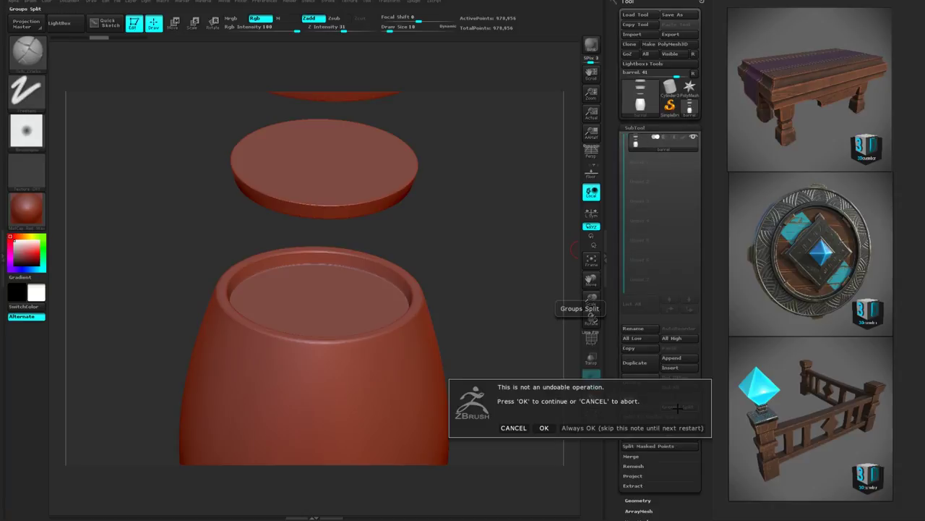
{"action": "left_click", "coordinate": [544, 428]}
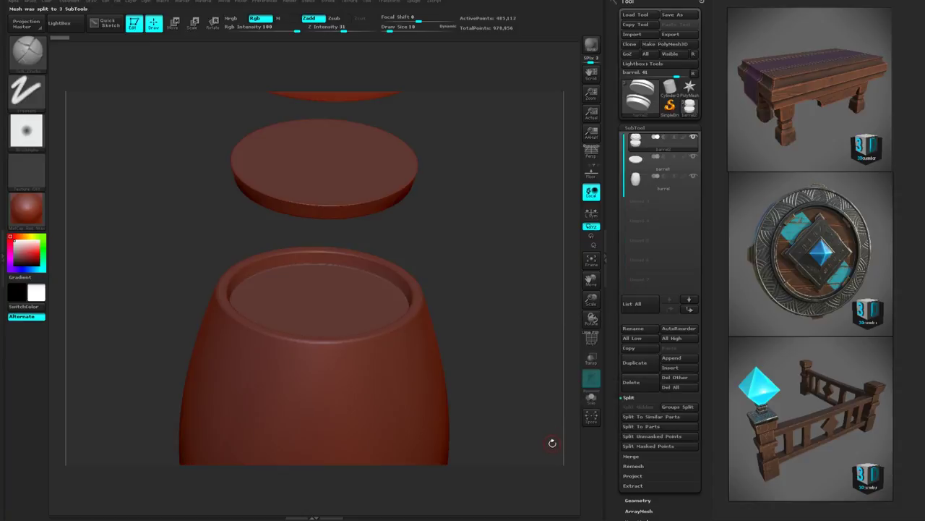
Step: Isolate the barrel body subtool and carve radial plank grooves across its top rim and slightly down the outer side
{"action": "left_click", "coordinate": [591, 397]}
{"action": "left_click", "coordinate": [651, 178]}
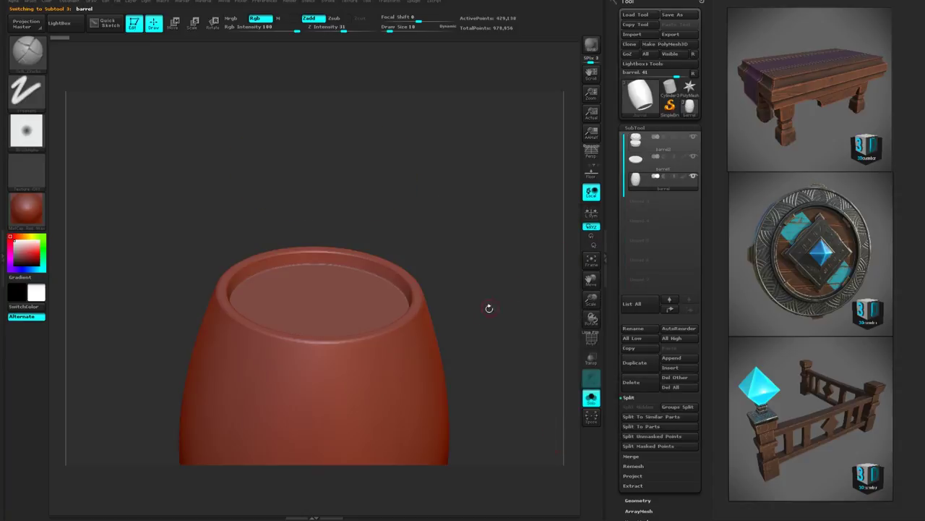
{"action": "left_click_drag", "start_coordinate": [489, 308], "coordinate": [474, 349]}
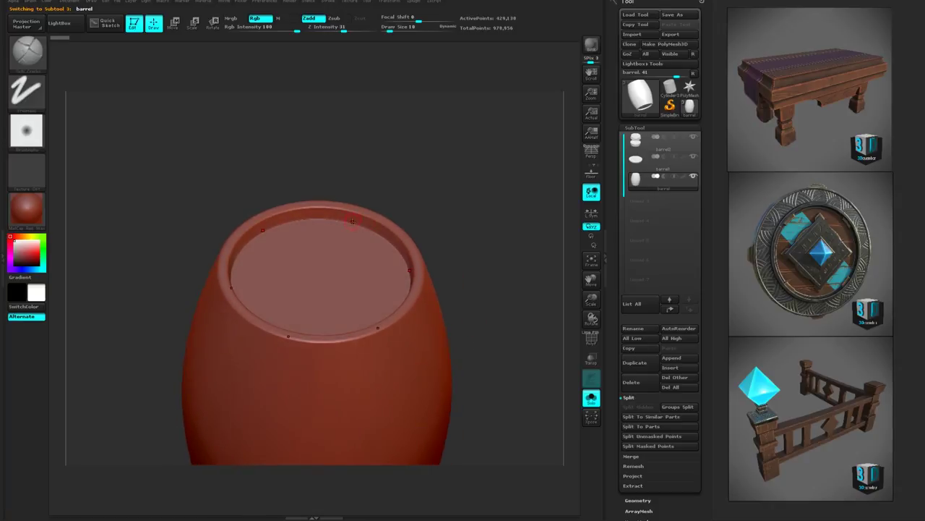
{"action": "left_click_drag", "start_coordinate": [376, 195], "coordinate": [388, 227]}
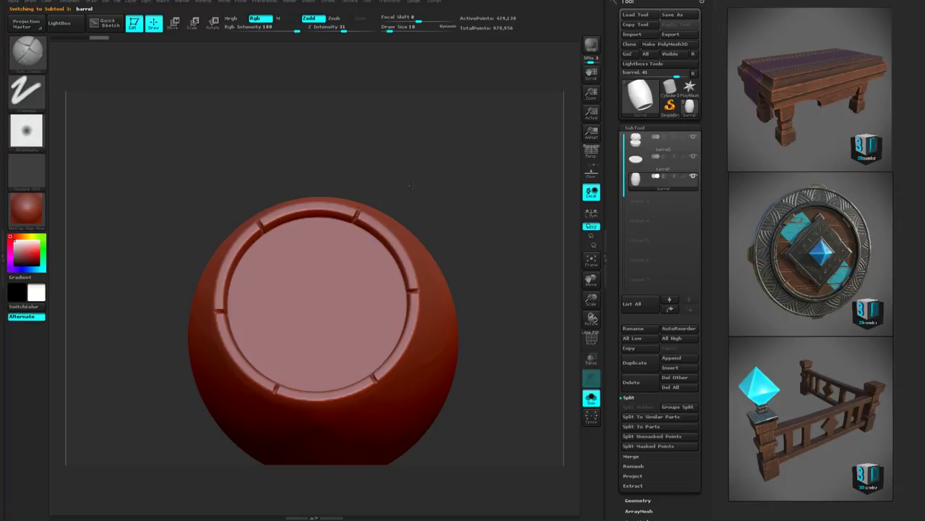
{"action": "left_click_drag", "start_coordinate": [410, 185], "coordinate": [378, 211]}
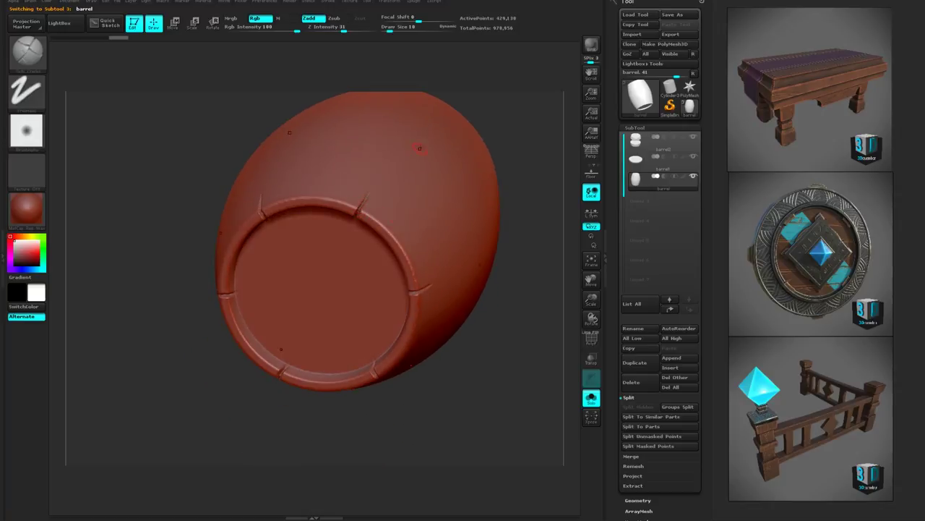
{"action": "left_click_drag", "start_coordinate": [439, 404], "coordinate": [457, 201]}
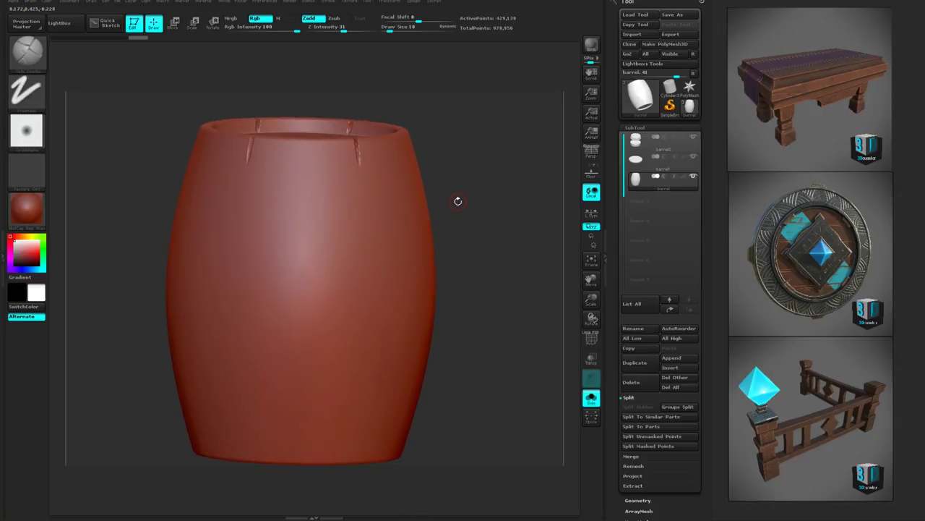
Step: Try to extend the radial plank grooves from the rim down the barrel's side, and undo the strokes
{"action": "mouse_move", "coordinate": [378, 192]}
{"action": "left_mouse_down"}
{"action": "mouse_move", "coordinate": [365, 199]}
{"action": "mouse_move", "coordinate": [520, 182]}
{"action": "left_mouse_up"}
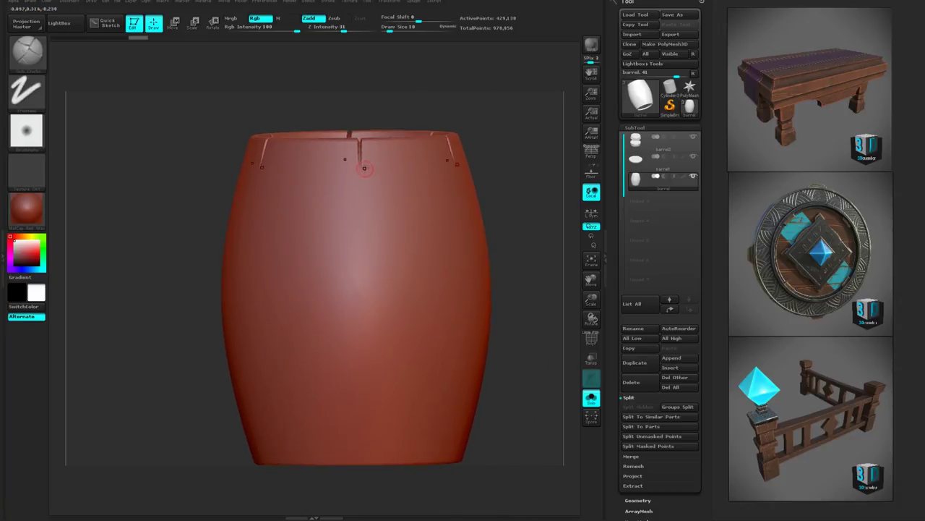
{"action": "left_click_drag", "start_coordinate": [360, 154], "coordinate": [363, 264]}
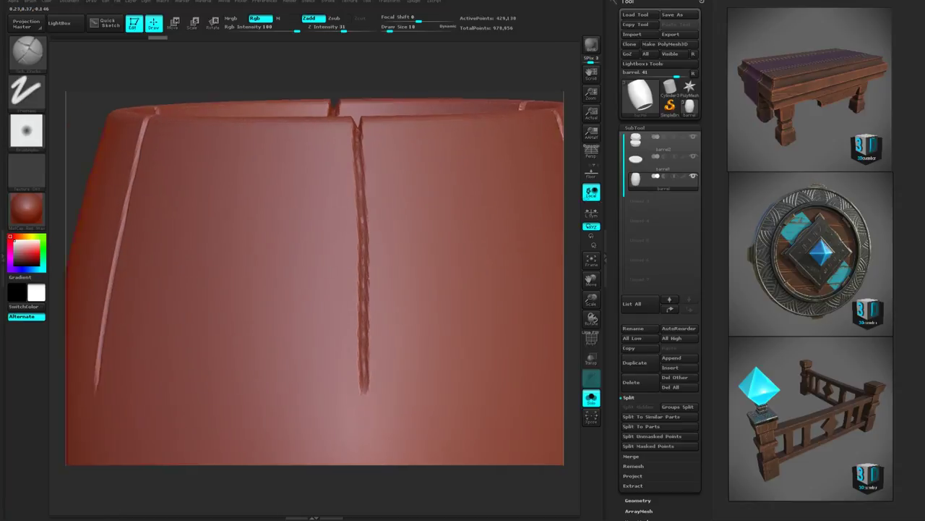
{"action": "left_click_drag", "start_coordinate": [606, 190], "coordinate": [607, 209]}
{"action": "key", "text": "ctrl+z"}
{"action": "key", "text": "ctrl+z"}
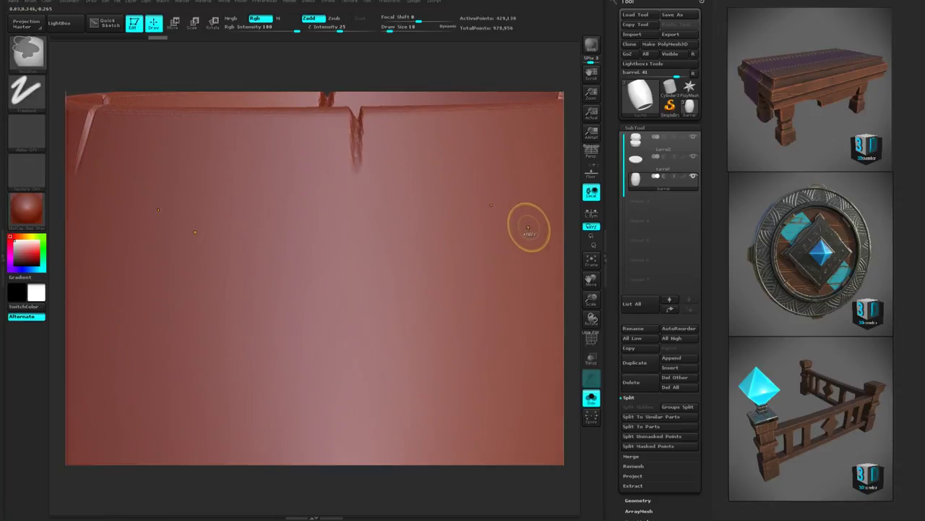
{"action": "key", "text": "ctrl+z"}
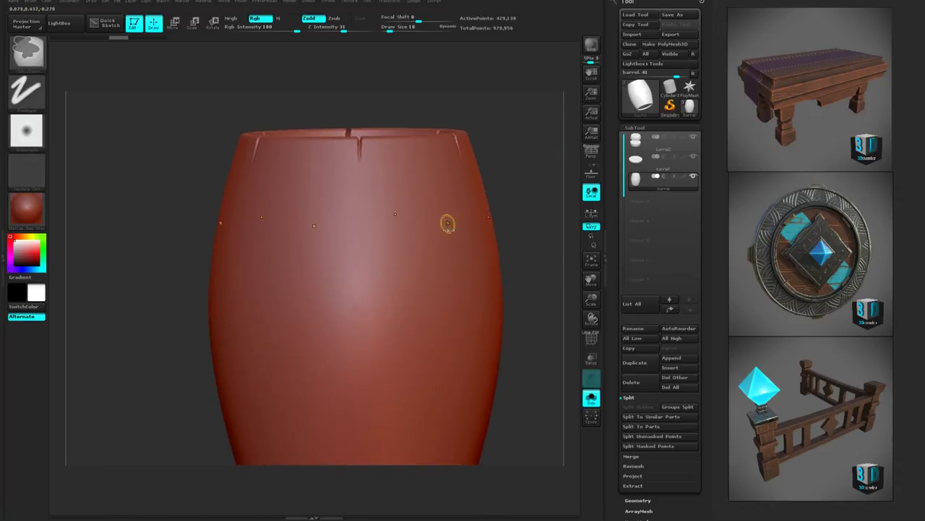
Step: Subdivide the barrel body for a denser mesh and undo the grooves carved so far
{"action": "left_click_drag", "start_coordinate": [509, 160], "coordinate": [501, 274]}
{"action": "key", "text": "ctrl+d"}
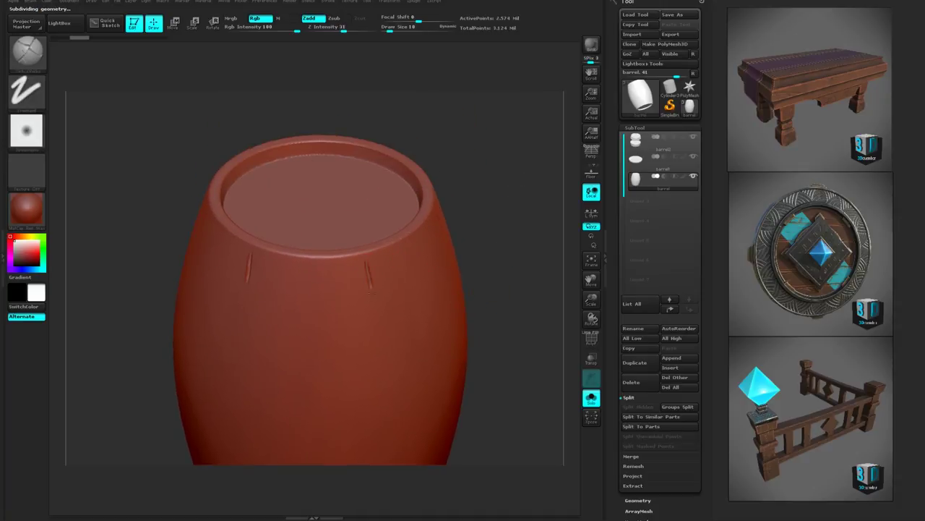
{"action": "left_click_drag", "start_coordinate": [370, 290], "coordinate": [380, 348]}
{"action": "mouse_move", "coordinate": [472, 273]}
{"action": "left_mouse_down"}
{"action": "mouse_move", "coordinate": [478, 252]}
{"action": "mouse_move", "coordinate": [580, 233]}
{"action": "mouse_move", "coordinate": [499, 206]}
{"action": "mouse_move", "coordinate": [489, 260]}
{"action": "left_mouse_up"}
{"action": "key", "text": "ctrl+z"}
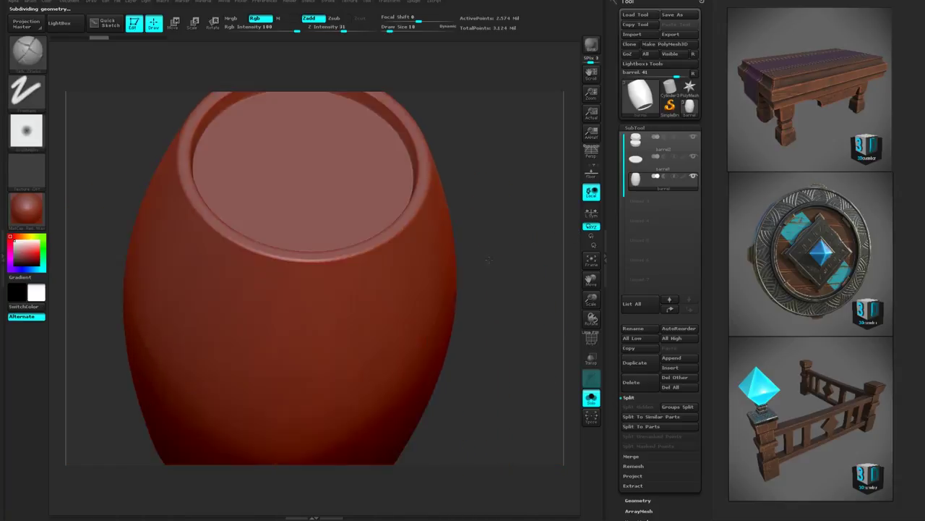
{"action": "key", "text": "ctrl+z"}
{"action": "key", "text": "ctrl+z"}
{"action": "key", "text": "ctrl+z"}
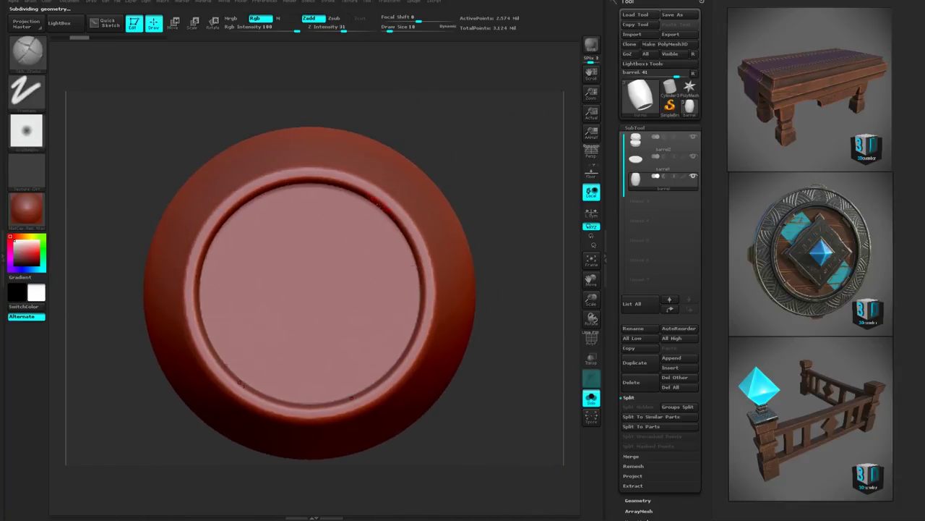
Step: Carve six radially mirrored grooves across the barrel's rim and down its inner wall
{"action": "left_click_drag", "start_coordinate": [374, 201], "coordinate": [382, 195]}
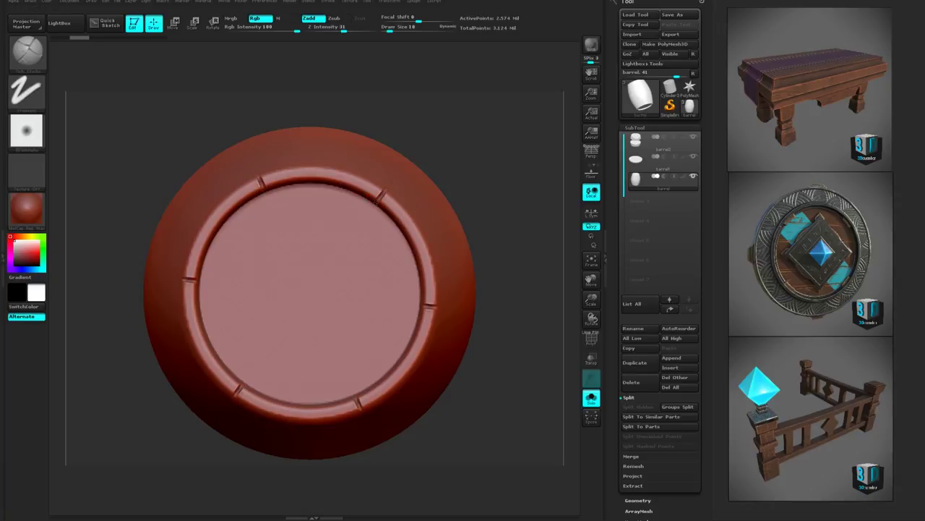
{"action": "right_click_drag", "start_coordinate": [311, 254], "coordinate": [390, 188]}
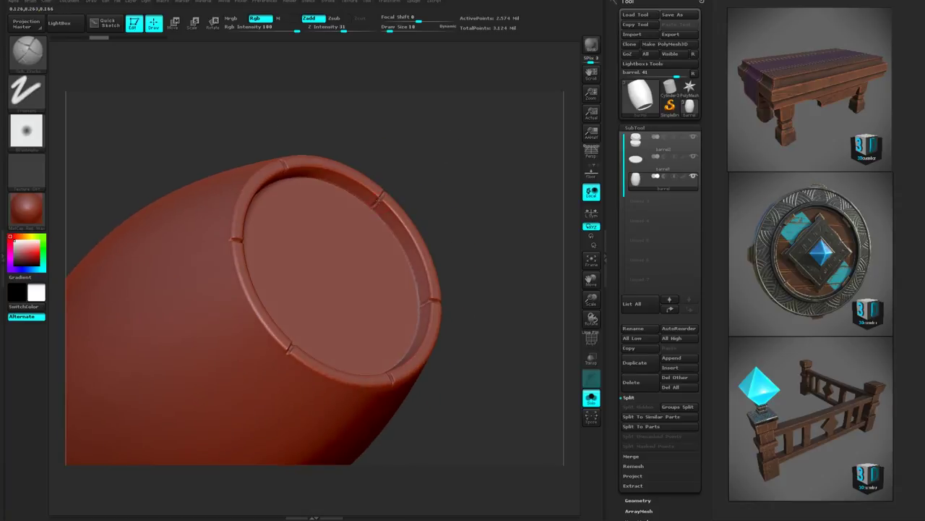
{"action": "key", "text": "ctrl+shift+z"}
{"action": "key", "text": "ctrl+shift+z"}
{"action": "key", "text": "ctrl+shift+z"}
{"action": "key", "text": "ctrl+shift+z"}
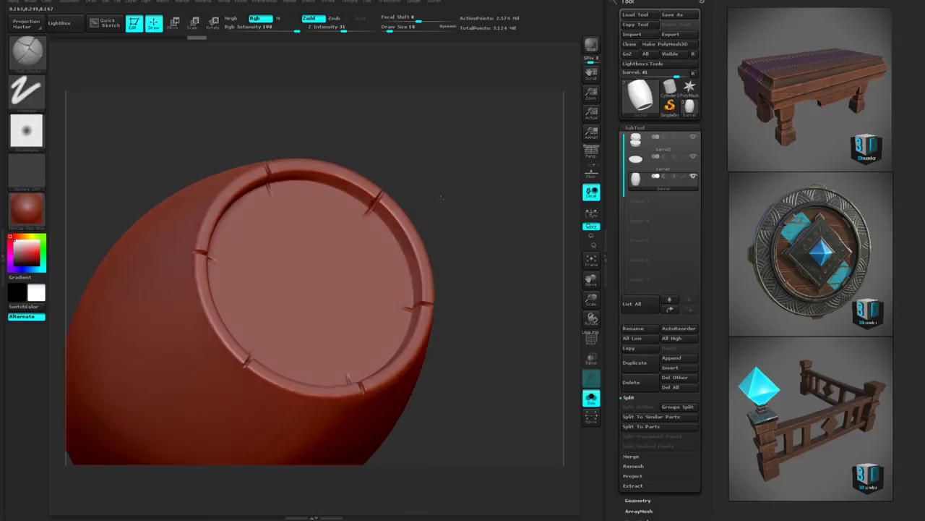
{"action": "key", "text": "ctrl+shift+z"}
{"action": "left_click_drag", "start_coordinate": [377, 195], "coordinate": [369, 210]}
Step: Extend the rim grooves over the outer edge onto the upper part of the barrel's side
{"action": "mouse_move", "coordinate": [492, 166]}
{"action": "left_mouse_down"}
{"action": "mouse_move", "coordinate": [413, 238]}
{"action": "mouse_move", "coordinate": [426, 260]}
{"action": "left_mouse_up"}
{"action": "key", "text": "ctrl+shift+z"}
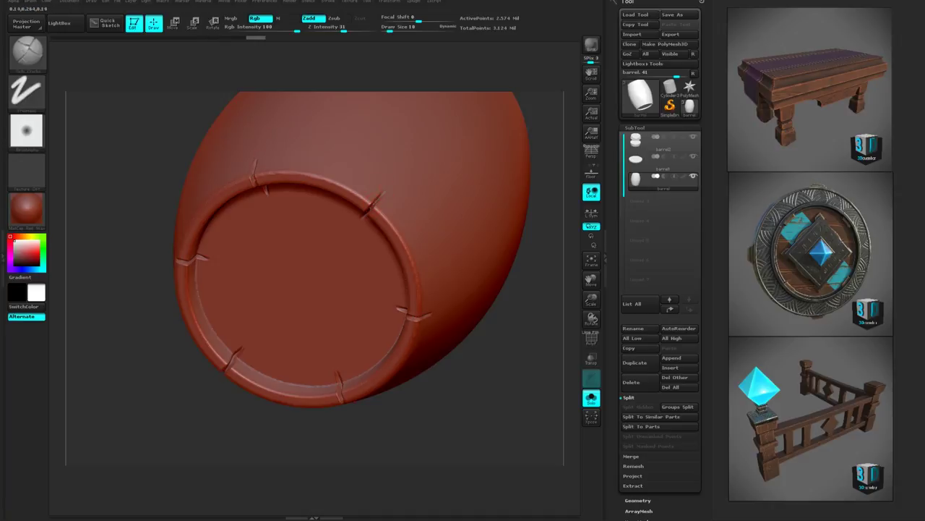
{"action": "key", "text": "ctrl+shift+z"}
{"action": "key", "text": "ctrl+shift+z"}
{"action": "key", "text": "ctrl+shift+z"}
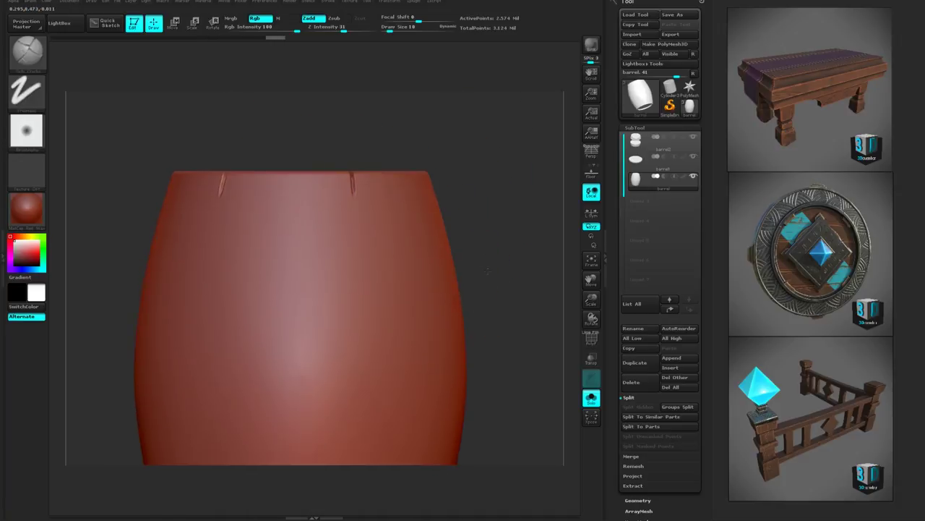
Step: Carve the radially mirrored plank grooves down the barrel's side from the rim toward the opposite end
{"action": "mouse_move", "coordinate": [489, 232]}
{"action": "left_mouse_down"}
{"action": "mouse_move", "coordinate": [453, 233]}
{"action": "mouse_move", "coordinate": [500, 239]}
{"action": "mouse_move", "coordinate": [475, 246]}
{"action": "mouse_move", "coordinate": [488, 235]}
{"action": "left_mouse_up"}
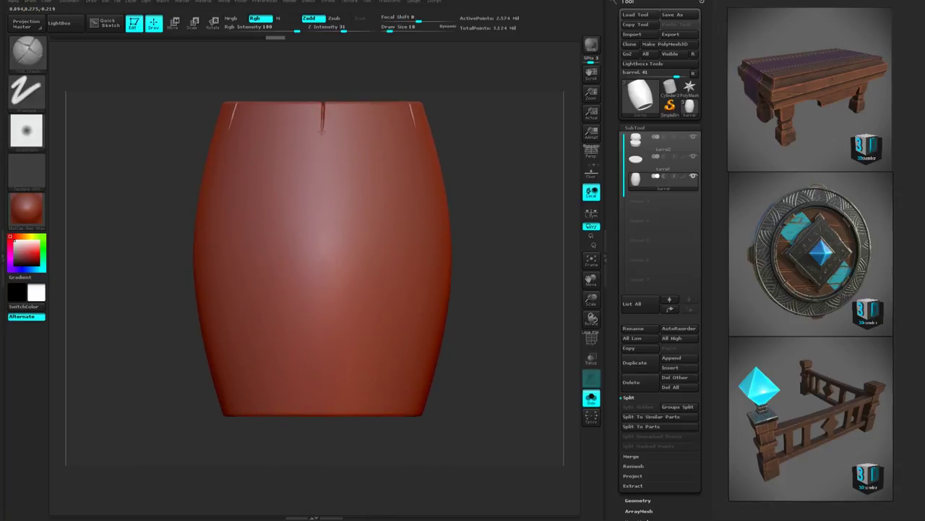
{"action": "mouse_move", "coordinate": [321, 163]}
{"action": "left_mouse_down"}
{"action": "mouse_move", "coordinate": [322, 262]}
{"action": "mouse_move", "coordinate": [323, 112]}
{"action": "mouse_move", "coordinate": [322, 171]}
{"action": "left_mouse_up"}
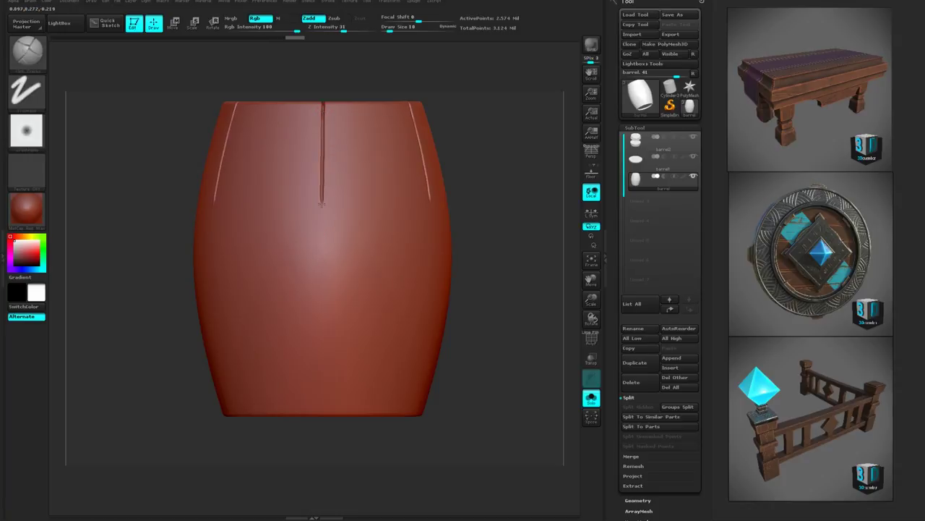
{"action": "left_click_drag", "start_coordinate": [321, 203], "coordinate": [321, 286]}
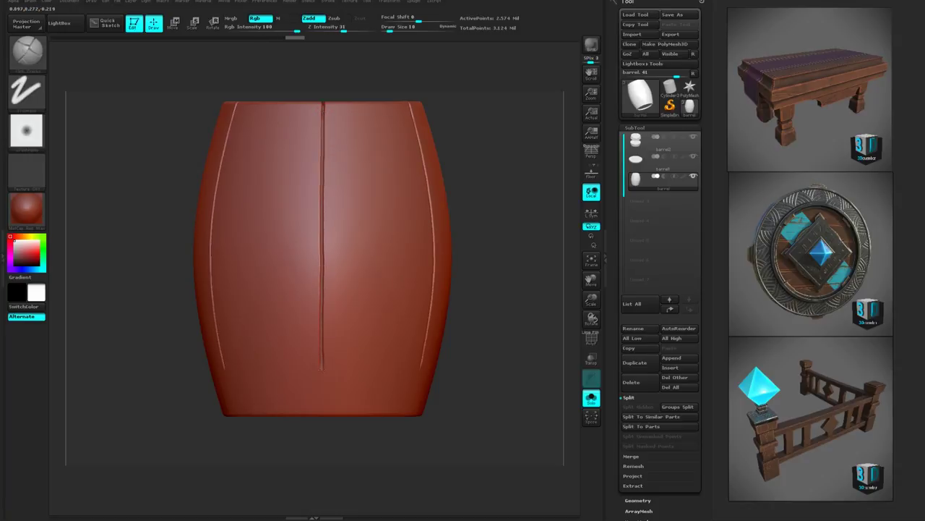
Step: Carry the plank grooves across the opposite end's rim and inner wall so they join the side grooves
{"action": "left_click_drag", "start_coordinate": [337, 435], "coordinate": [315, 138]}
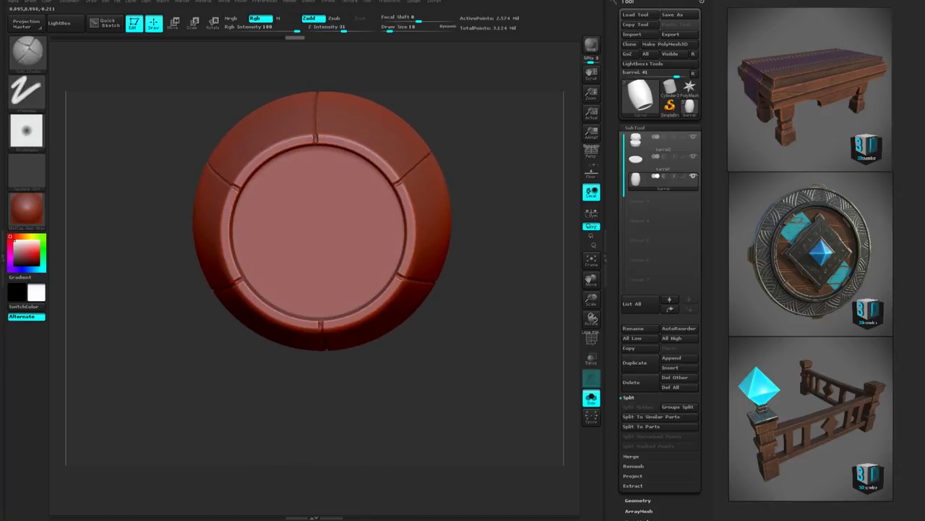
{"action": "left_click_drag", "start_coordinate": [445, 140], "coordinate": [467, 91]}
{"action": "left_click_drag", "start_coordinate": [471, 138], "coordinate": [464, 203], "text": "alt"}
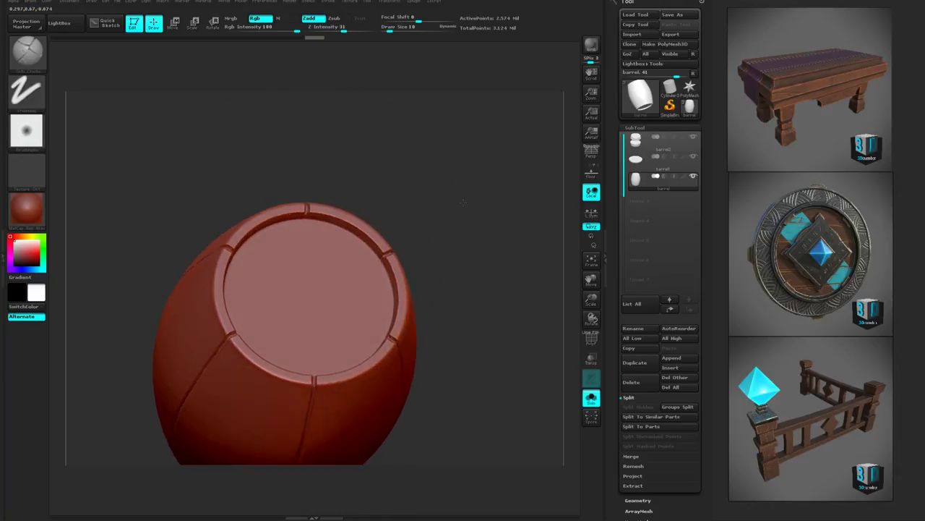
{"action": "left_click_drag", "start_coordinate": [390, 189], "coordinate": [361, 162]}
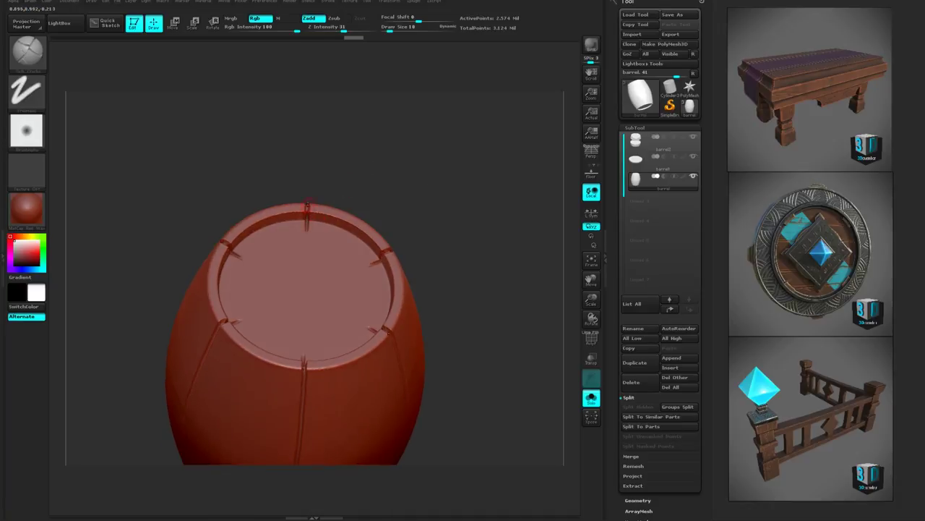
{"action": "left_click_drag", "start_coordinate": [405, 123], "coordinate": [451, 334]}
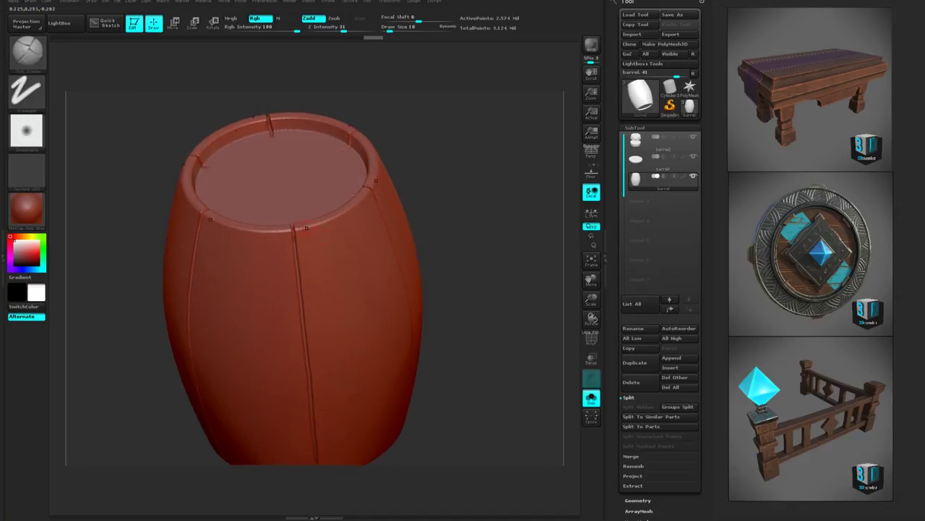
{"action": "left_click_drag", "start_coordinate": [292, 226], "coordinate": [295, 239]}
{"action": "mouse_move", "coordinate": [477, 289]}
{"action": "left_mouse_down"}
{"action": "mouse_move", "coordinate": [495, 274]}
{"action": "mouse_move", "coordinate": [471, 285]}
{"action": "mouse_move", "coordinate": [477, 280]}
{"action": "left_mouse_up"}
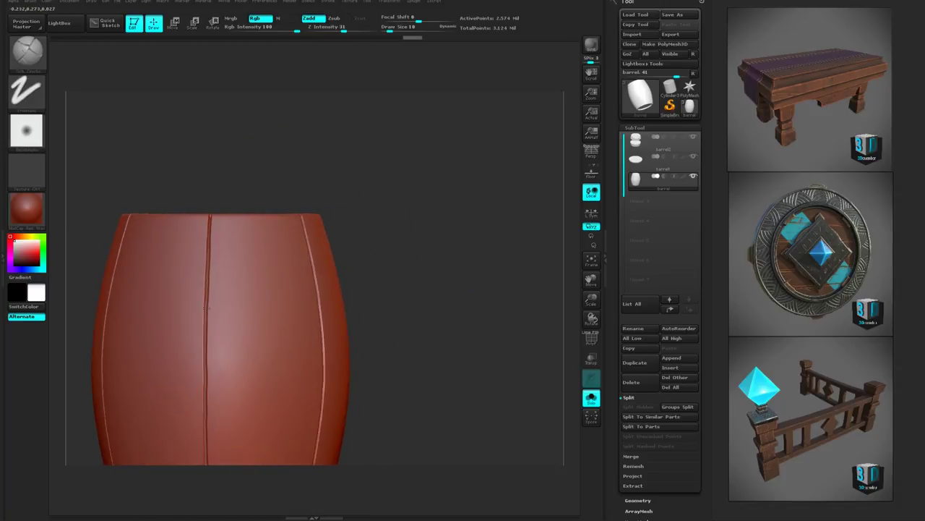
Step: Deepen the plank grooves along the barrel's side with another radially mirrored stroke
{"action": "left_click_drag", "start_coordinate": [208, 376], "coordinate": [207, 396]}
{"action": "left_click_drag", "start_coordinate": [383, 325], "coordinate": [475, 296], "text": "alt"}
{"action": "mouse_move", "coordinate": [475, 282]}
{"action": "left_mouse_down"}
{"action": "mouse_move", "coordinate": [496, 299]}
{"action": "mouse_move", "coordinate": [501, 333]}
{"action": "mouse_move", "coordinate": [508, 283]}
{"action": "mouse_move", "coordinate": [482, 246]}
{"action": "mouse_move", "coordinate": [470, 340]}
{"action": "mouse_move", "coordinate": [479, 268]}
{"action": "left_mouse_up"}
Step: Save the barrel as a ZTool (*.ztl) file in the "21 - barrel" folder
{"action": "left_click", "coordinate": [672, 16]}
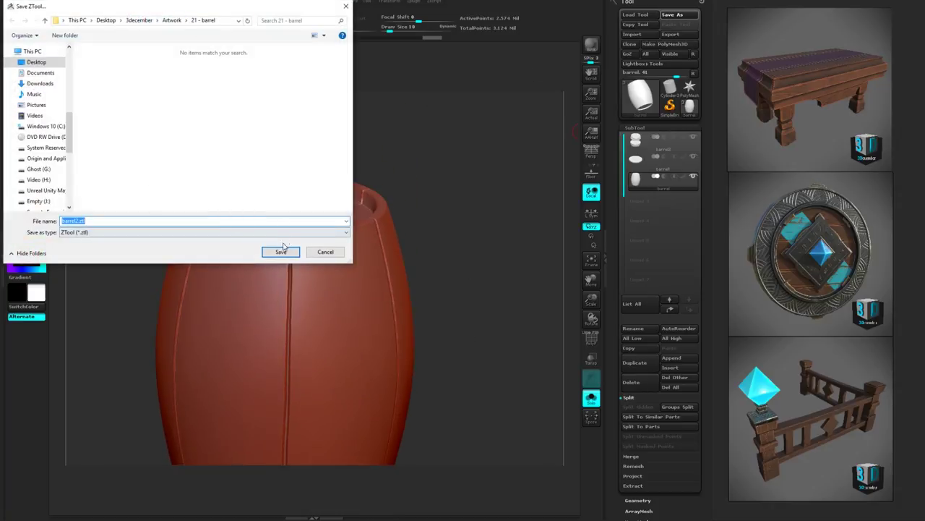
{"action": "left_click", "coordinate": [81, 221]}
{"action": "key", "text": "Return"}
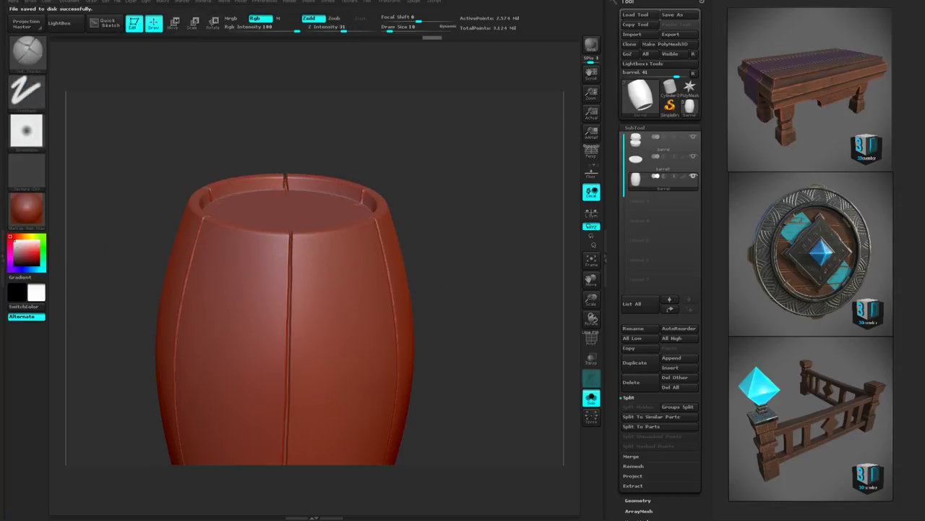
Step: Dock the Transform palette beside the canvas and deactivate symmetry
{"action": "left_click_drag", "start_coordinate": [442, 209], "coordinate": [453, 206]}
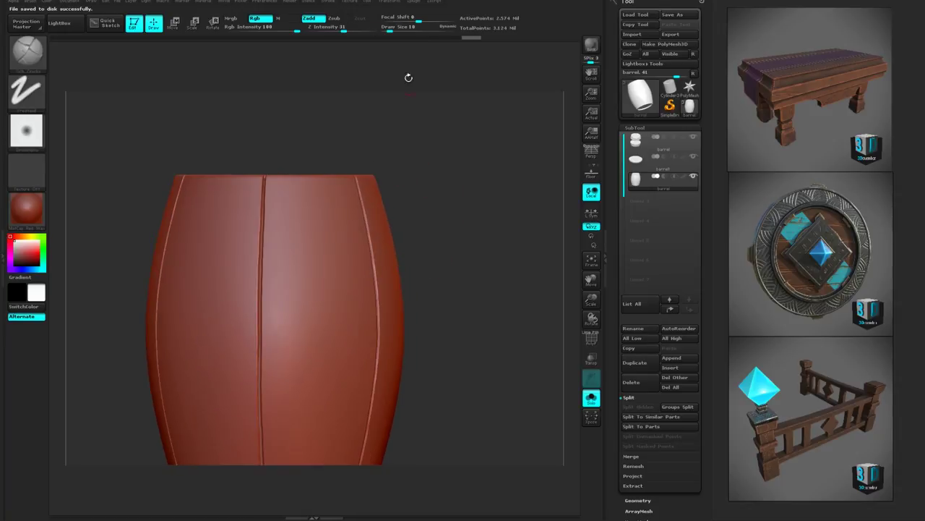
{"action": "left_click", "coordinate": [390, 4]}
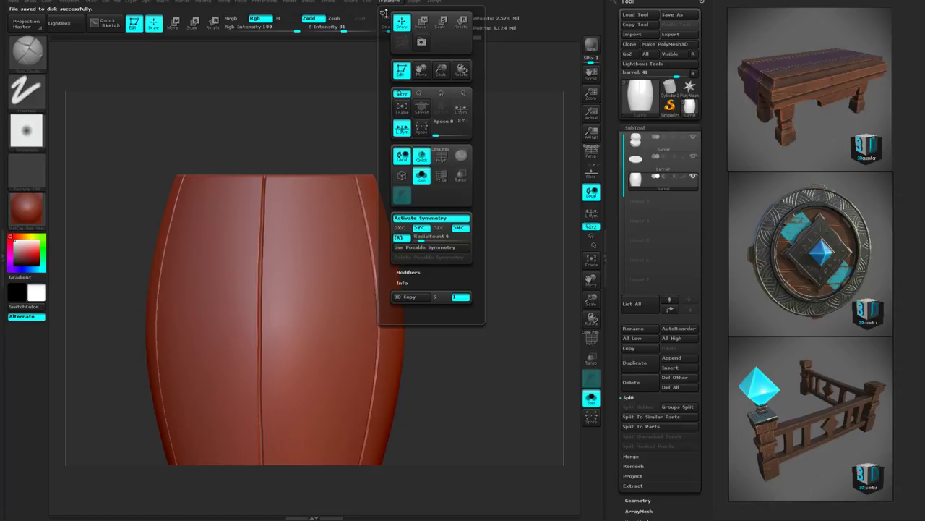
{"action": "left_click_drag", "start_coordinate": [383, 15], "coordinate": [642, 125]}
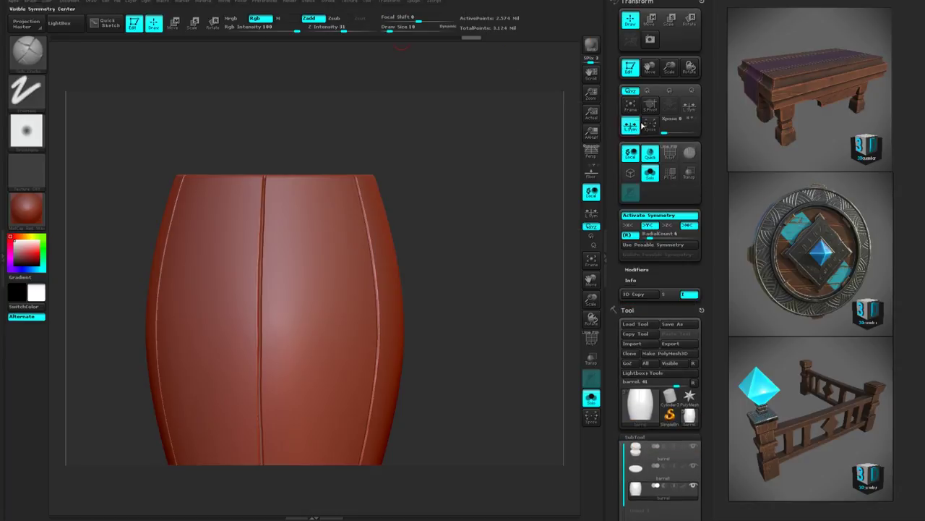
{"action": "left_click", "coordinate": [647, 215]}
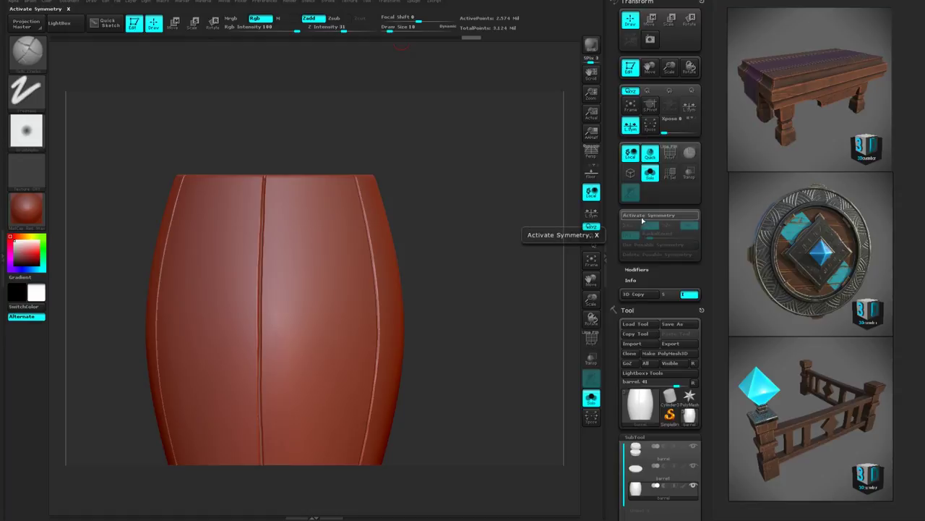
Step: Carve a single extra groove across the rim and down the side, splitting one wide plank into two
{"action": "left_click_drag", "start_coordinate": [403, 215], "coordinate": [471, 212]}
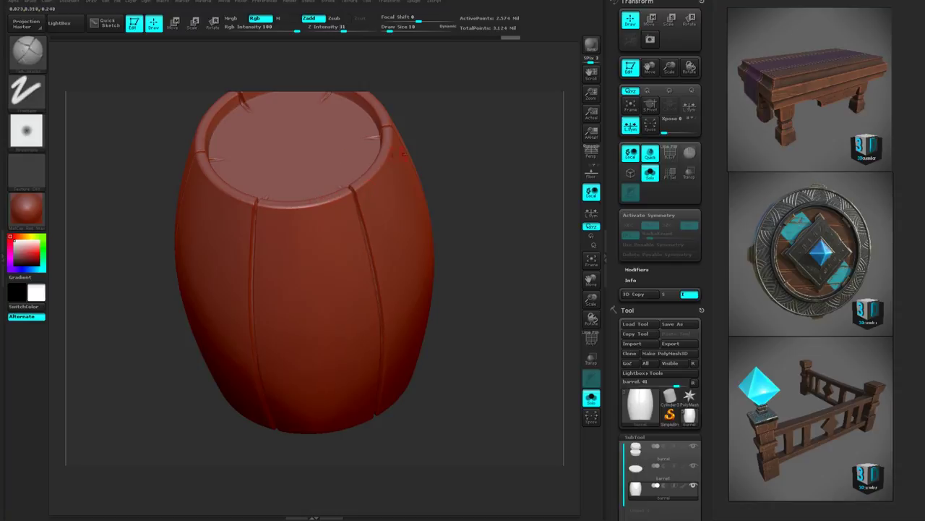
{"action": "right_click_drag", "start_coordinate": [334, 166], "coordinate": [312, 197]}
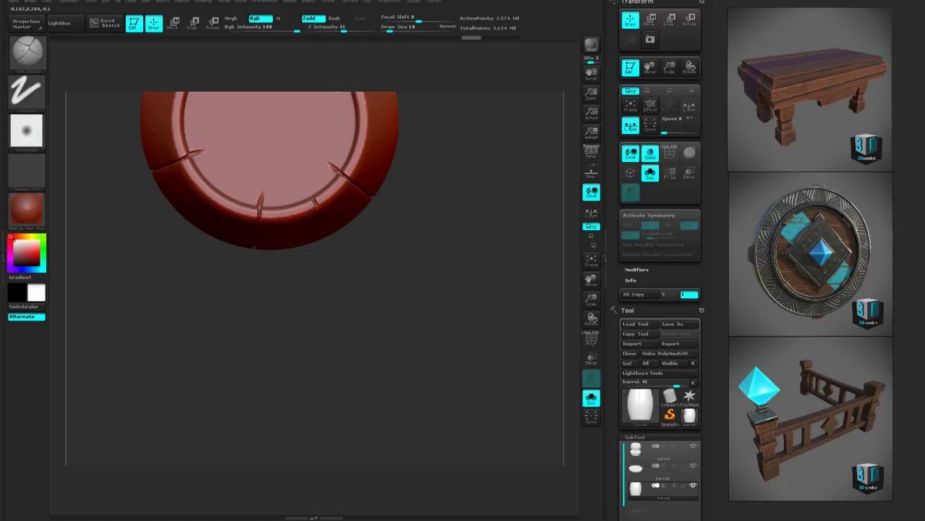
{"action": "left_click_drag", "start_coordinate": [372, 301], "coordinate": [436, 149]}
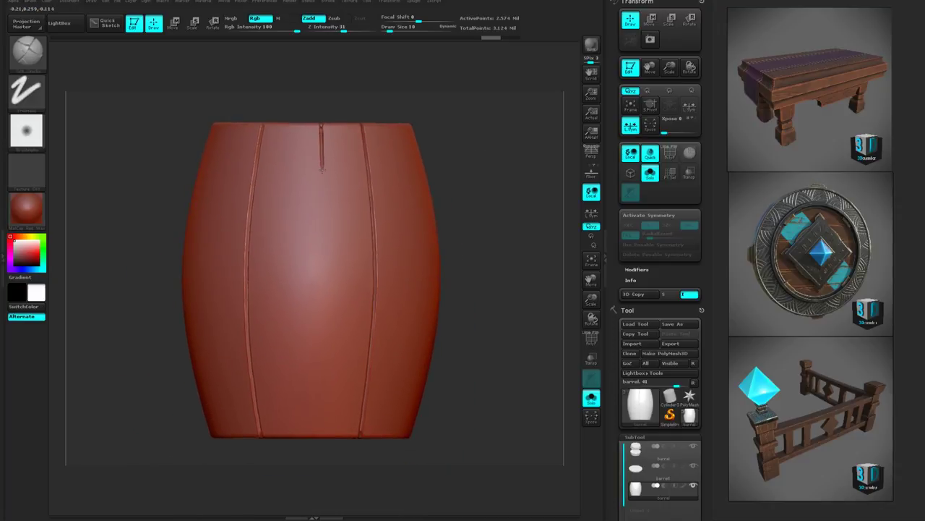
{"action": "left_click_drag", "start_coordinate": [322, 211], "coordinate": [325, 264]}
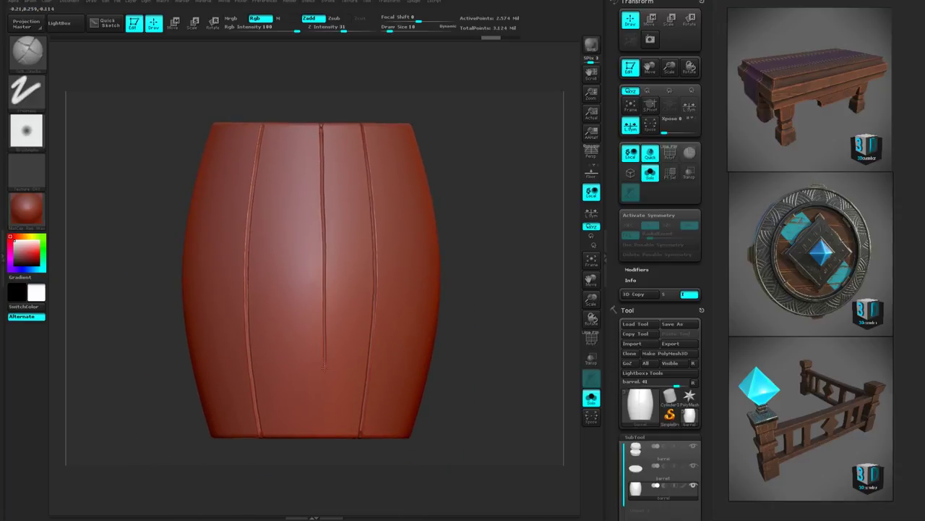
{"action": "left_click_drag", "start_coordinate": [322, 440], "coordinate": [353, 239]}
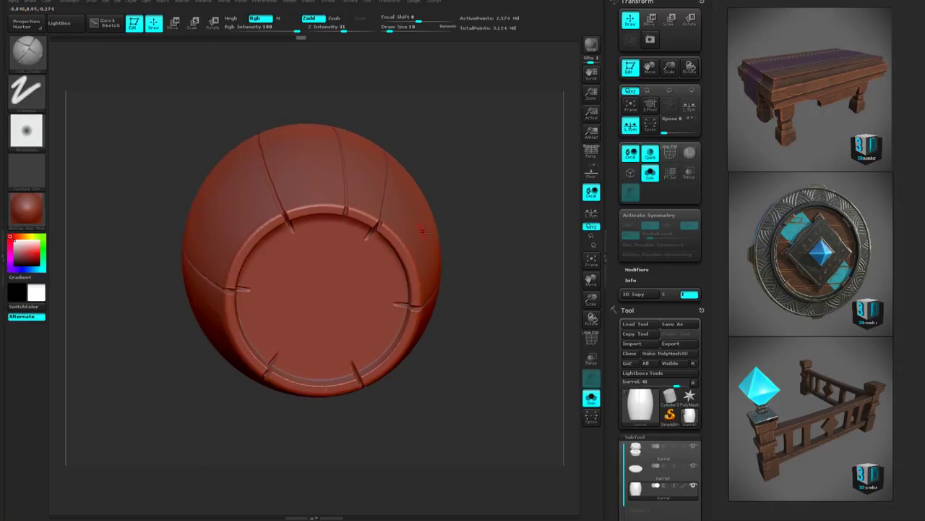
Step: Carve another extra groove from the rim down the full side of a wide plank, dividing it in two
{"action": "left_click_drag", "start_coordinate": [441, 235], "coordinate": [458, 357]}
{"action": "left_click_drag", "start_coordinate": [444, 279], "coordinate": [493, 163], "text": "alt"}
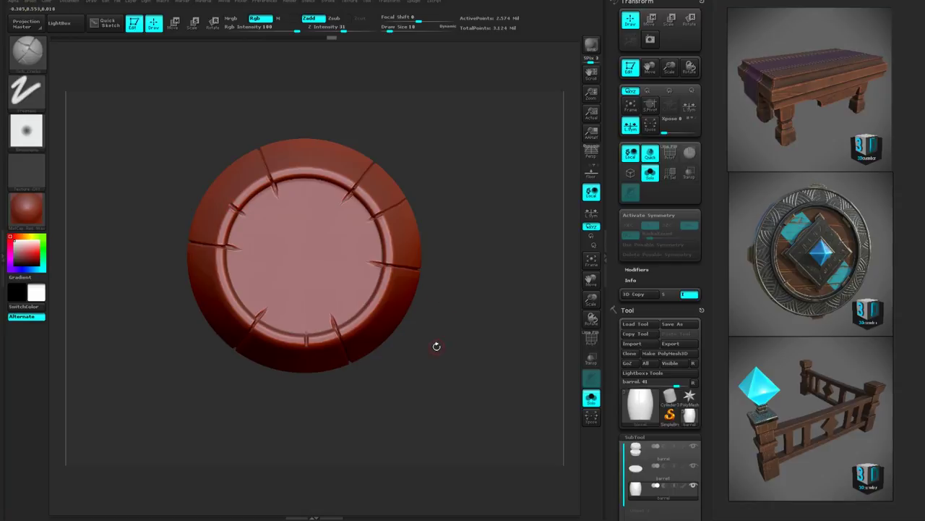
{"action": "left_click_drag", "start_coordinate": [410, 387], "coordinate": [413, 284]}
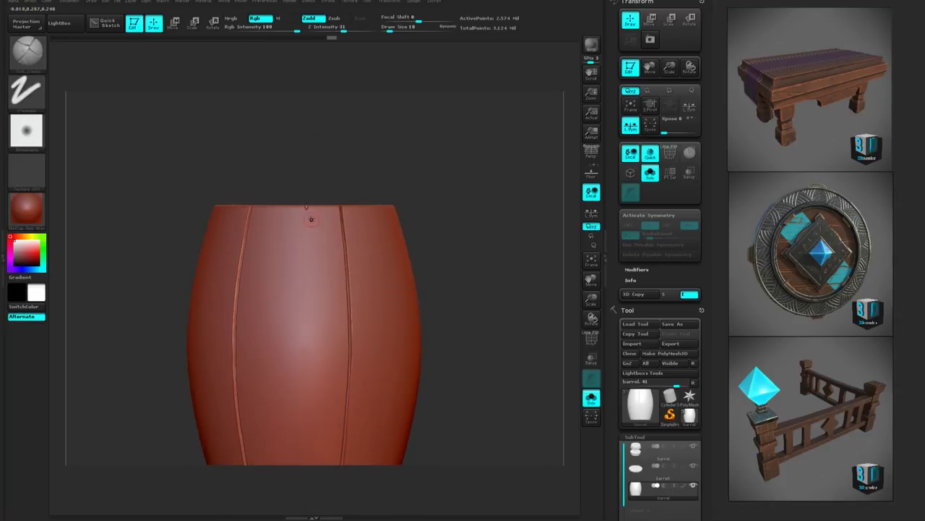
{"action": "left_click_drag", "start_coordinate": [307, 262], "coordinate": [306, 327]}
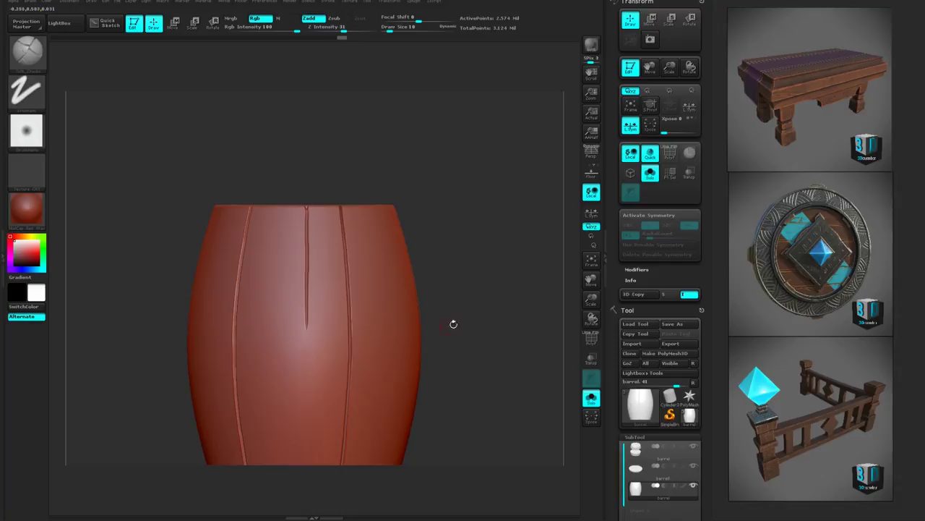
{"action": "left_click_drag", "start_coordinate": [454, 323], "coordinate": [457, 175], "text": "alt"}
{"action": "left_click_drag", "start_coordinate": [308, 191], "coordinate": [306, 337]}
{"action": "key", "text": "ctrl+z"}
{"action": "left_click_drag", "start_coordinate": [309, 183], "coordinate": [305, 305]}
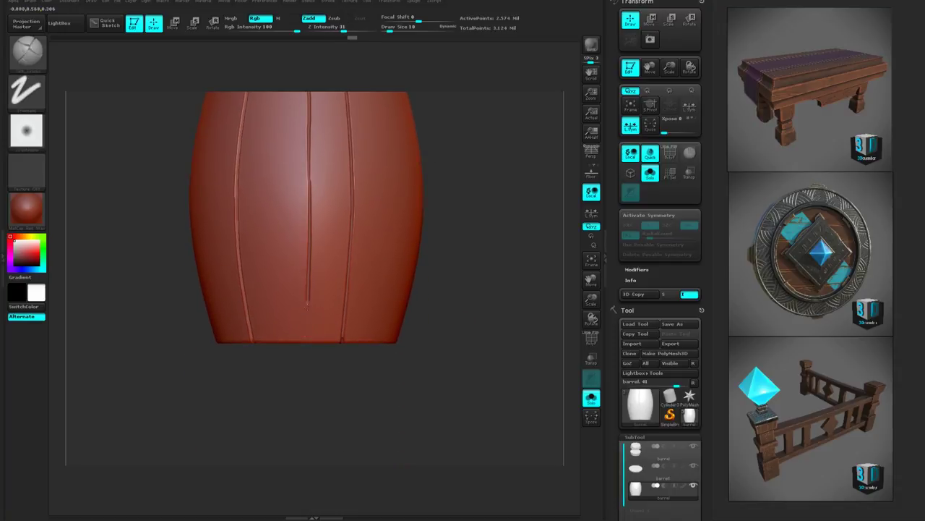
{"action": "left_click_drag", "start_coordinate": [315, 371], "coordinate": [313, 204]}
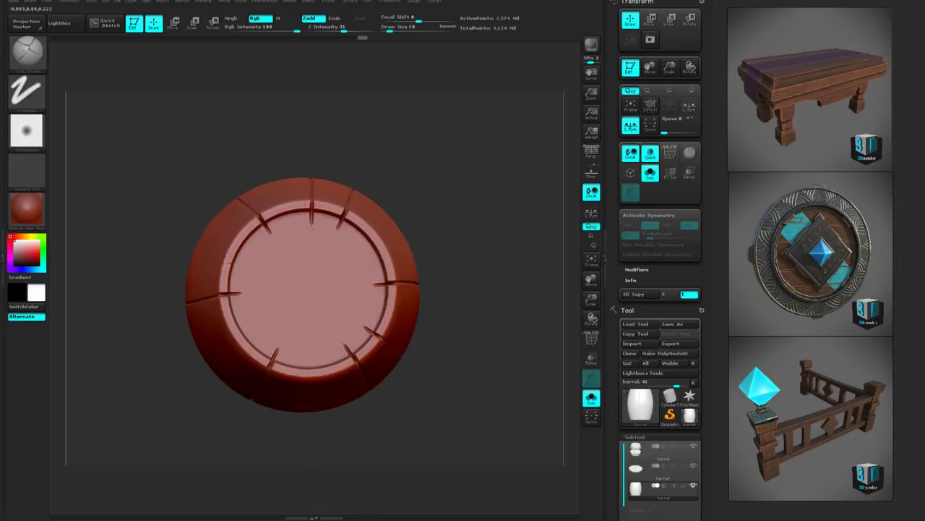
Step: Carve the upper half of a groove down the middle of the next wide plank, undoing the uneven lower stroke
{"action": "left_click_drag", "start_coordinate": [434, 239], "coordinate": [414, 478]}
{"action": "left_click_drag", "start_coordinate": [434, 345], "coordinate": [505, 309]}
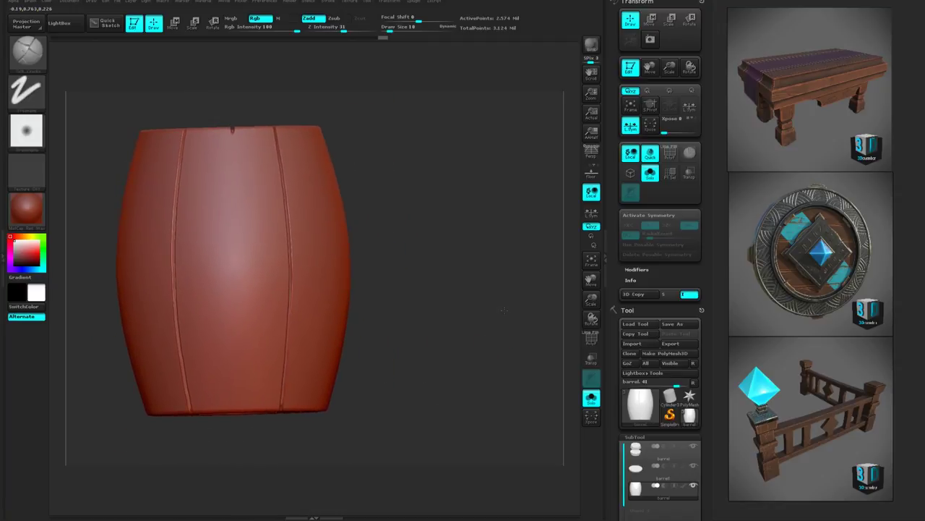
{"action": "left_click_drag", "start_coordinate": [234, 190], "coordinate": [237, 314]}
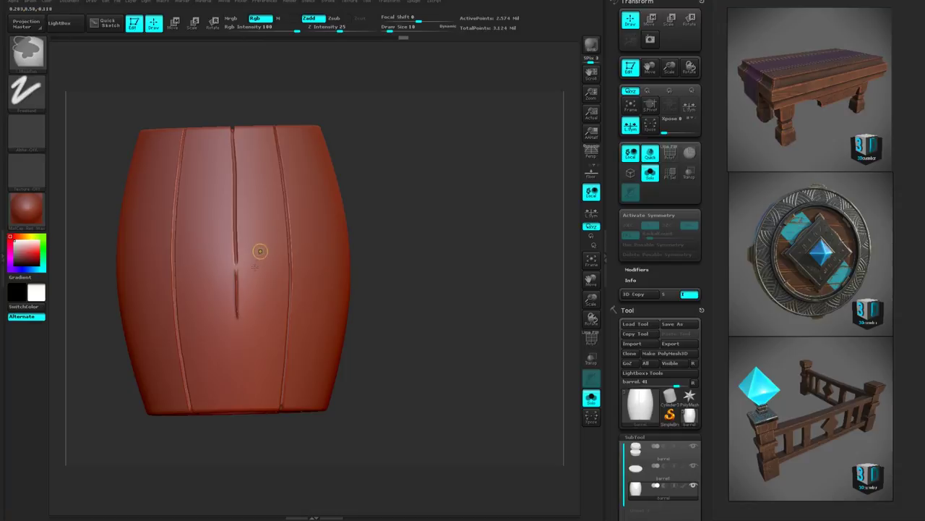
{"action": "key", "text": "ctrl+z"}
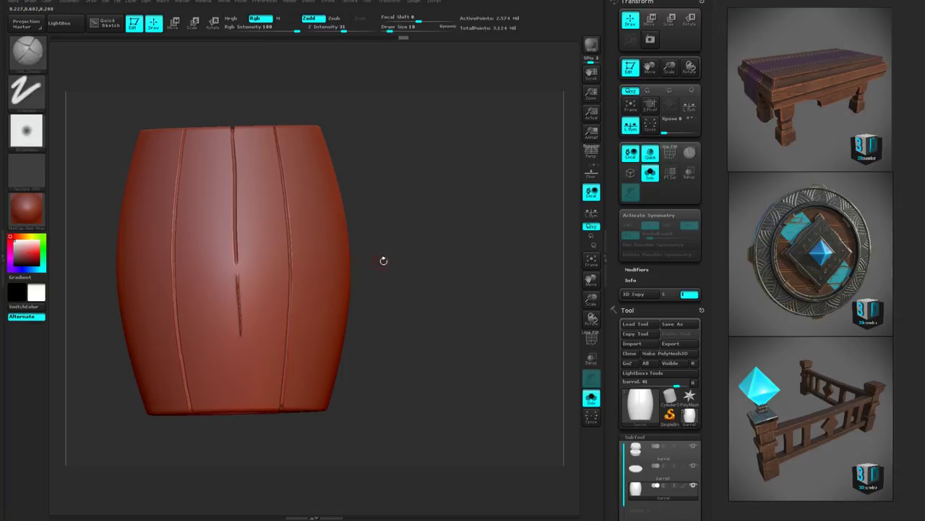
{"action": "mouse_move", "coordinate": [382, 261]}
{"action": "left_mouse_down"}
{"action": "mouse_move", "coordinate": [423, 261]}
{"action": "mouse_move", "coordinate": [383, 253]}
{"action": "left_mouse_up"}
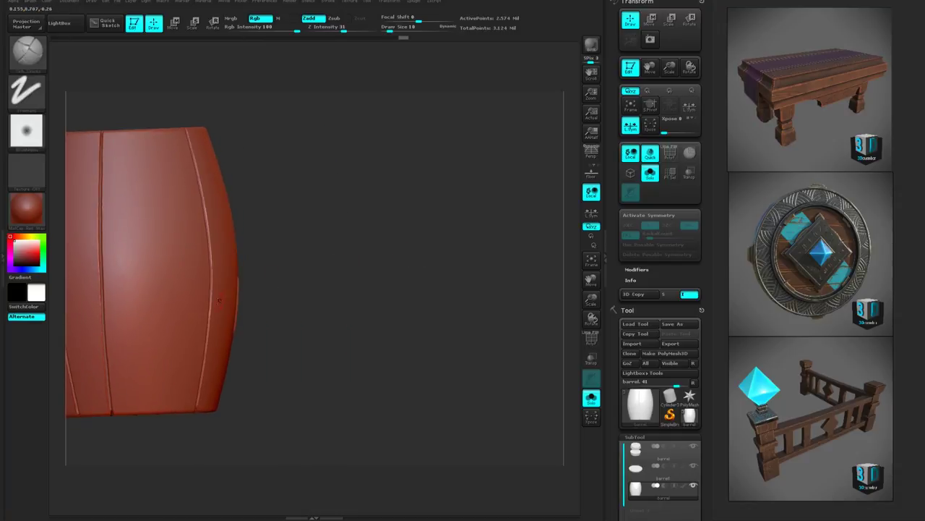
{"action": "left_click_drag", "start_coordinate": [312, 292], "coordinate": [263, 283]}
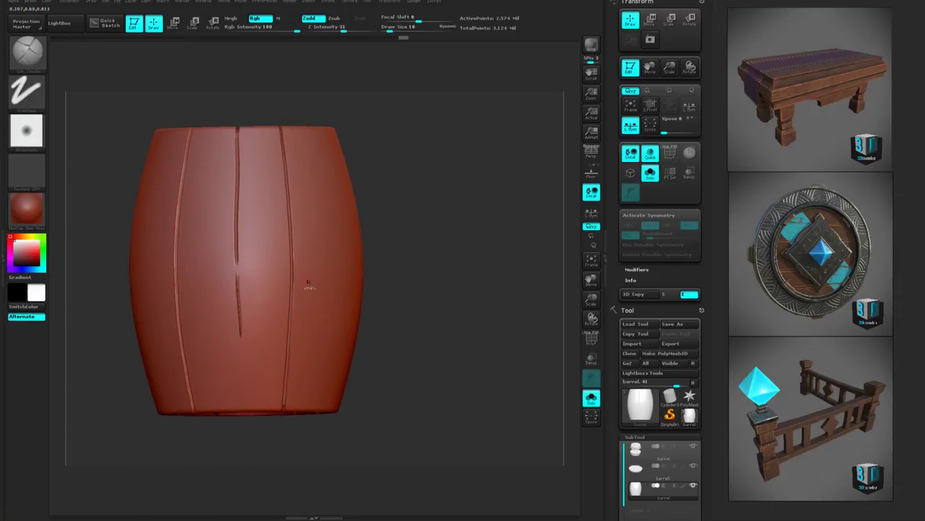
{"action": "left_click_drag", "start_coordinate": [405, 253], "coordinate": [450, 210]}
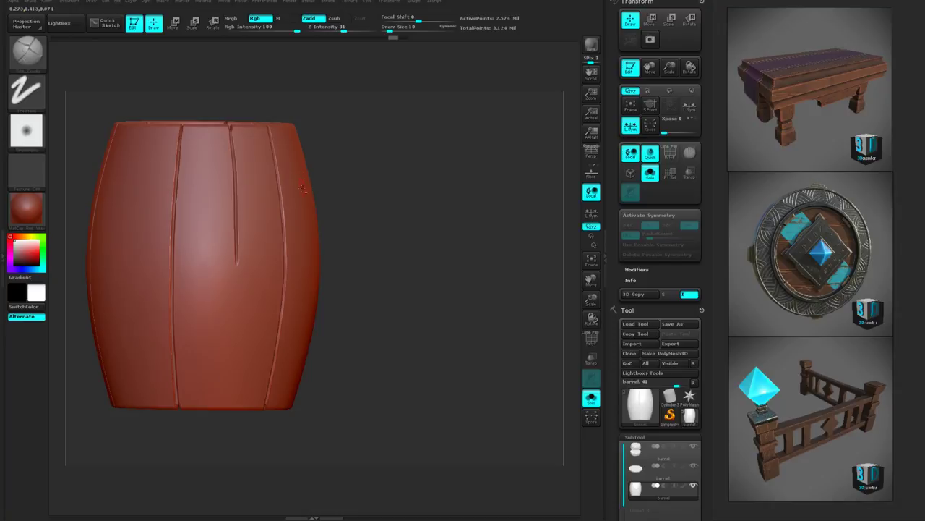
{"action": "key", "text": "ctrl+z"}
Step: Continue the middle groove straight down to the barrel's opposite end and cut it across the rim
{"action": "left_click_drag", "start_coordinate": [392, 205], "coordinate": [434, 184], "text": "shift"}
{"action": "left_click_drag", "start_coordinate": [282, 114], "coordinate": [286, 204]}
{"action": "left_click_drag", "start_coordinate": [282, 111], "coordinate": [283, 203]}
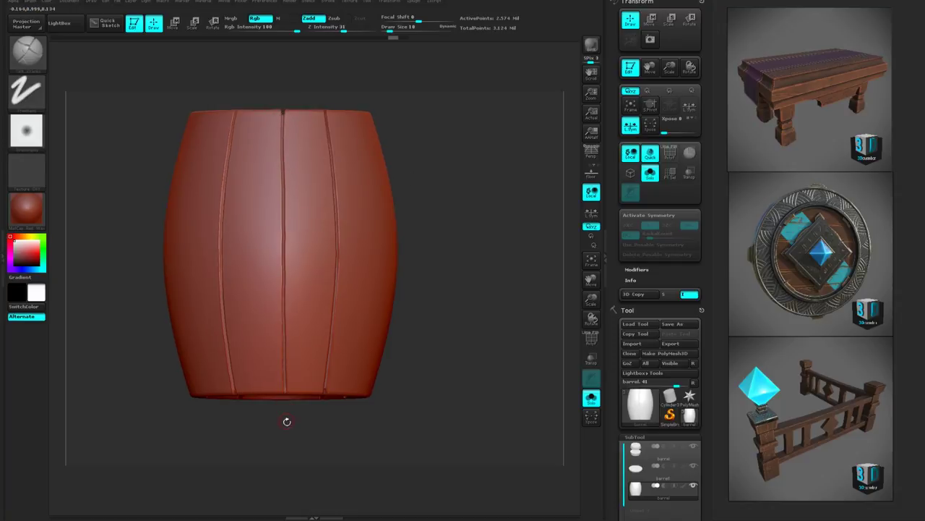
{"action": "left_click_drag", "start_coordinate": [284, 419], "coordinate": [287, 325]}
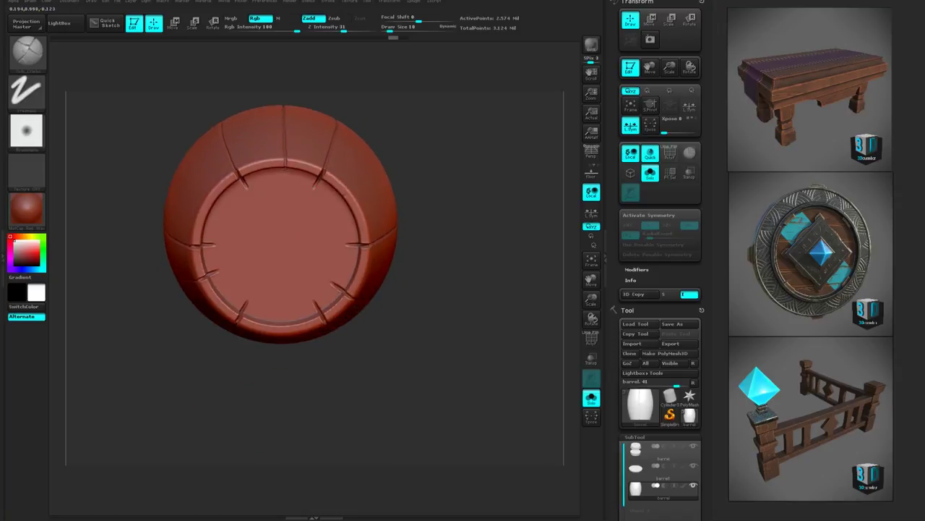
{"action": "left_click_drag", "start_coordinate": [412, 190], "coordinate": [412, 118]}
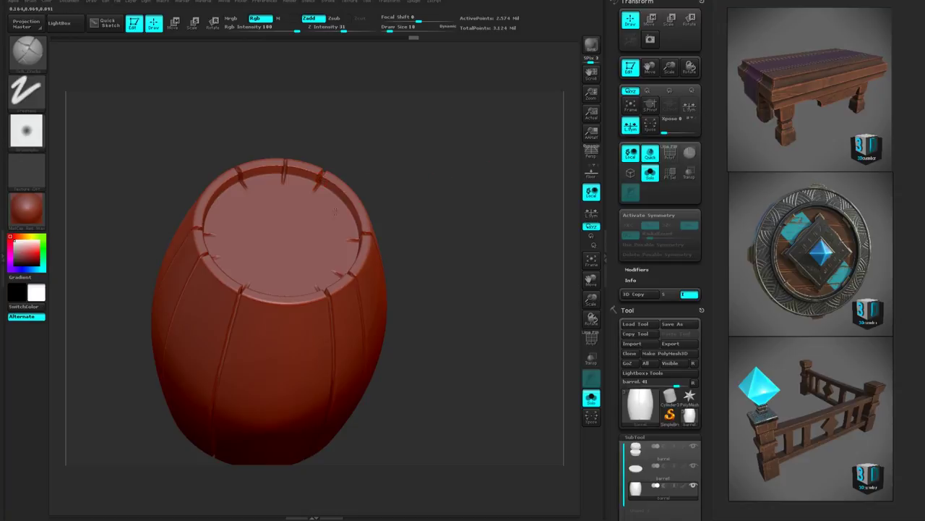
{"action": "left_click_drag", "start_coordinate": [424, 209], "coordinate": [348, 178]}
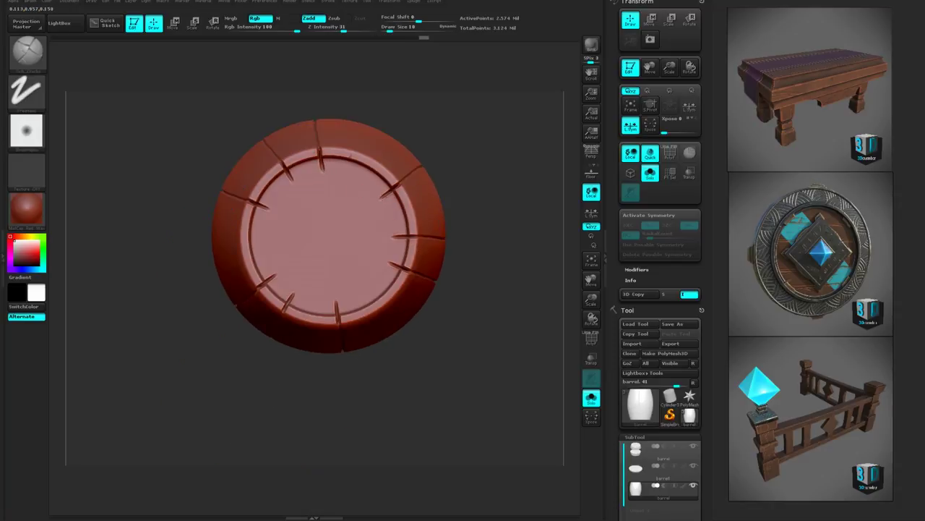
{"action": "left_click_drag", "start_coordinate": [475, 174], "coordinate": [484, 380]}
{"action": "left_click_drag", "start_coordinate": [391, 379], "coordinate": [506, 307]}
Step: Save the barrel over the existing barrel.ZTL file in the "21 - barrel" folder
{"action": "left_click_drag", "start_coordinate": [708, 31], "coordinate": [708, 25]}
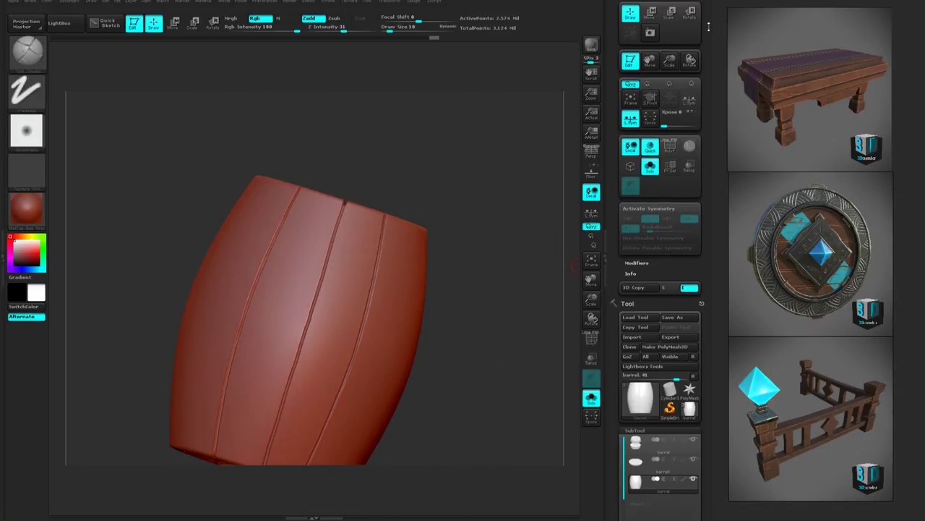
{"action": "left_click", "coordinate": [671, 318]}
{"action": "left_click", "coordinate": [291, 252]}
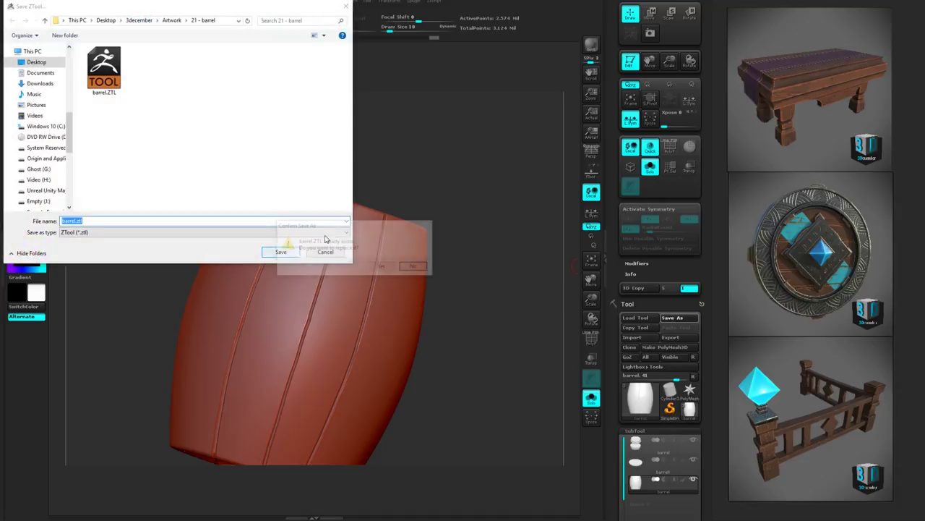
{"action": "left_click", "coordinate": [383, 267]}
Step: Carve two curved grooves on a wide plank, one branching off and rejoining the plank groove, the other running down to the lower end
{"action": "left_click_drag", "start_coordinate": [470, 275], "coordinate": [471, 230]}
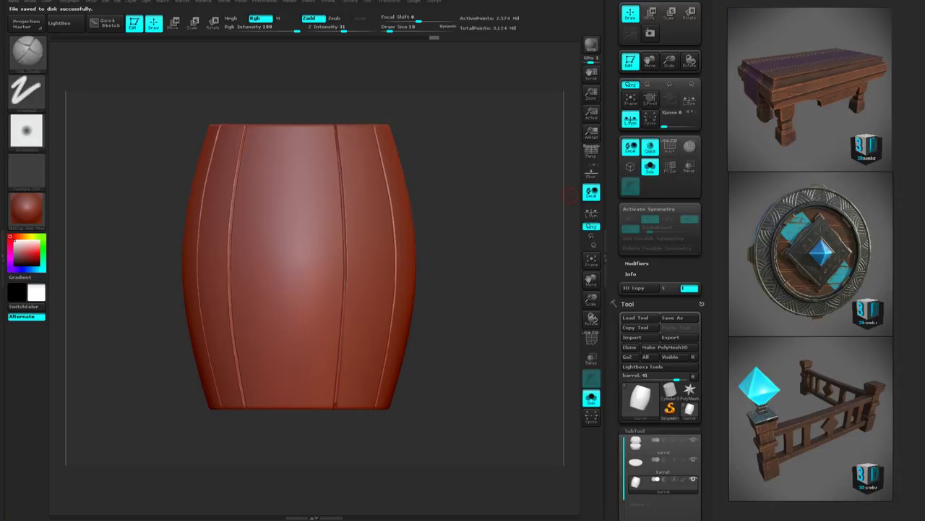
{"action": "left_click_drag", "start_coordinate": [468, 276], "coordinate": [415, 219]}
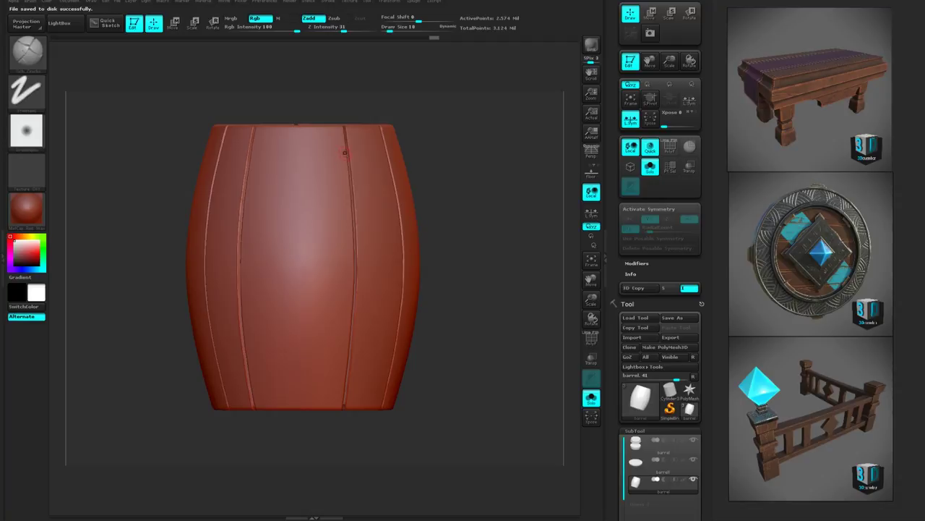
{"action": "left_click_drag", "start_coordinate": [326, 222], "coordinate": [330, 287]}
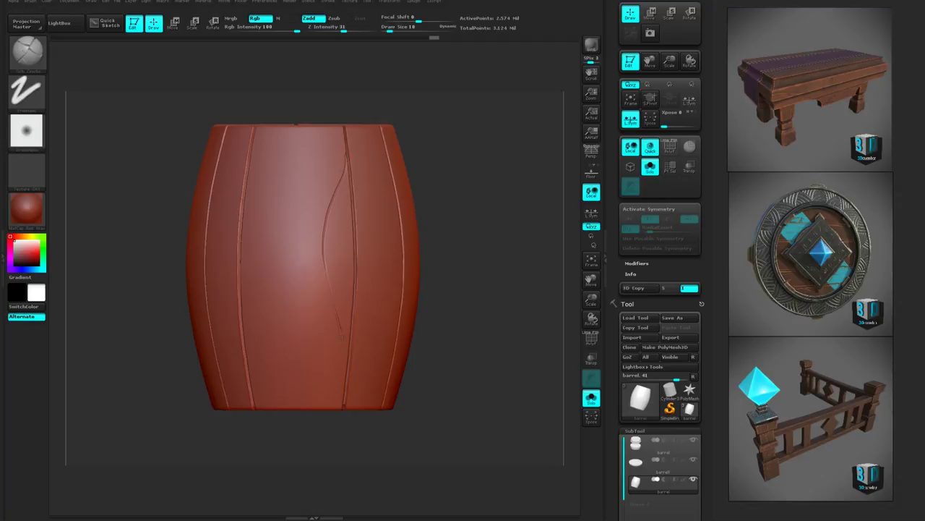
{"action": "left_click_drag", "start_coordinate": [311, 209], "coordinate": [314, 323]}
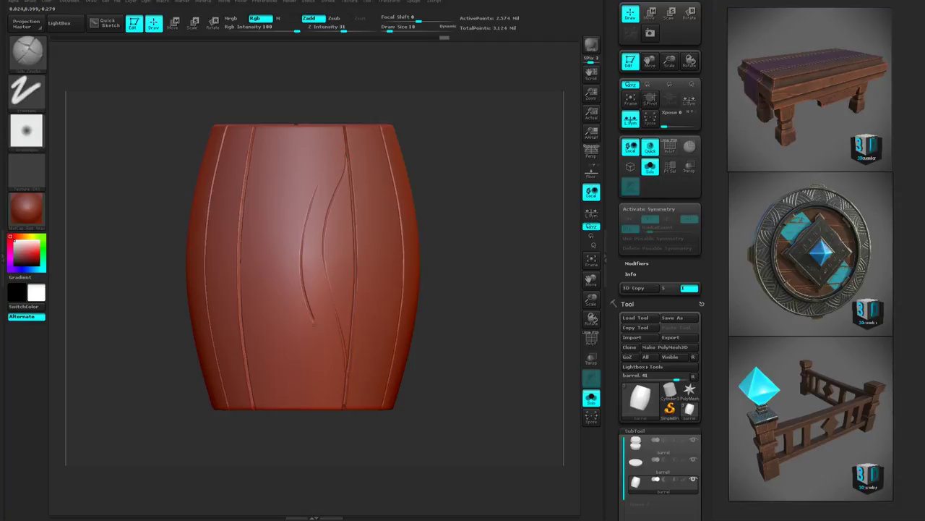
{"action": "left_click_drag", "start_coordinate": [322, 434], "coordinate": [352, 290]}
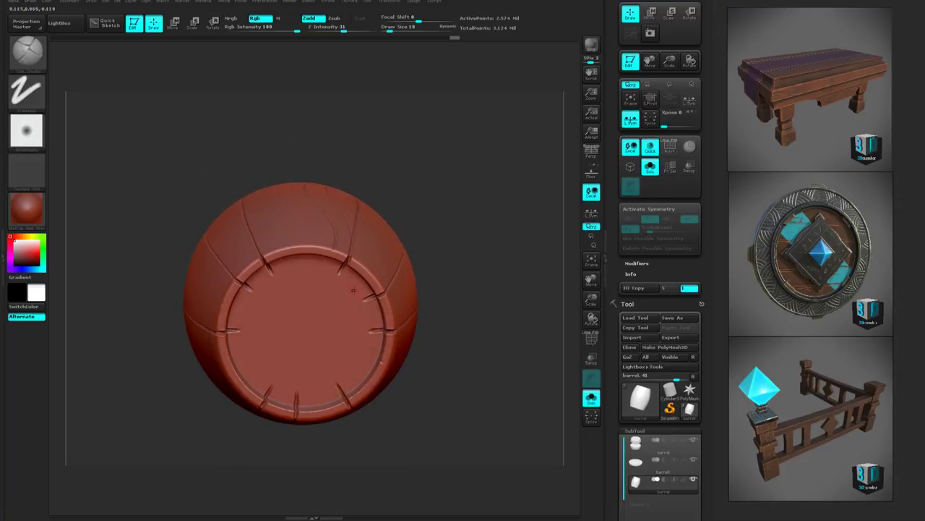
{"action": "left_click_drag", "start_coordinate": [363, 251], "coordinate": [363, 215]}
{"action": "left_click_drag", "start_coordinate": [327, 270], "coordinate": [405, 321]}
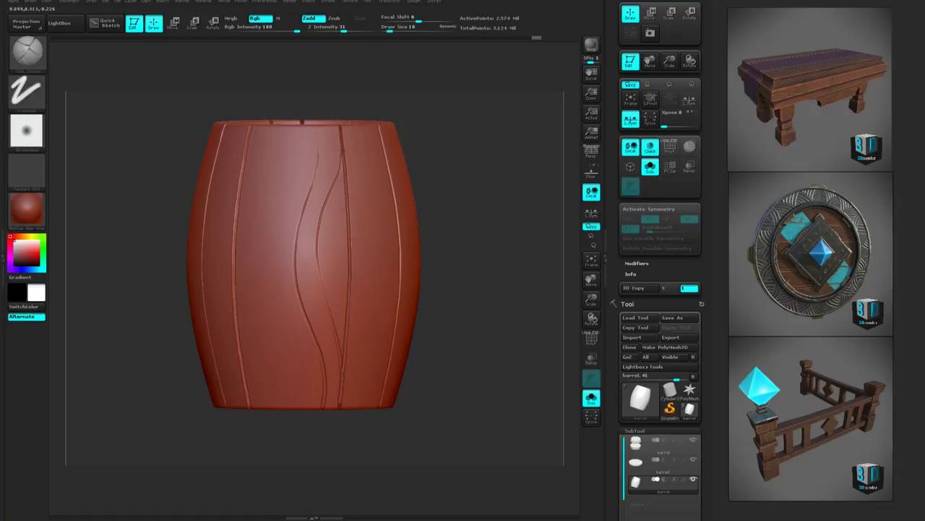
Step: Carve a short, narrow curved split that leaves the same plank groove at mid-height and rejoins it lower down
{"action": "left_click_drag", "start_coordinate": [467, 151], "coordinate": [401, 150]}
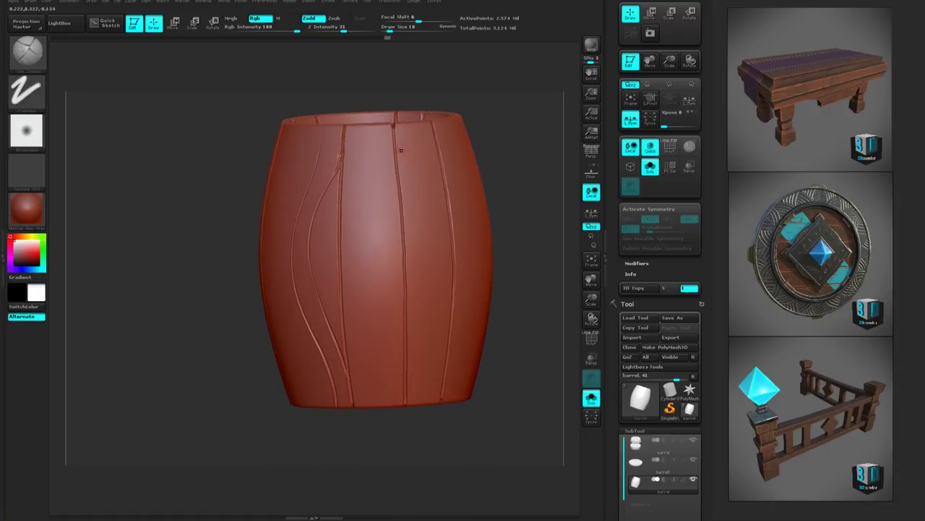
{"action": "key", "text": "shift"}
{"action": "right_click_drag", "start_coordinate": [428, 236], "coordinate": [496, 213]}
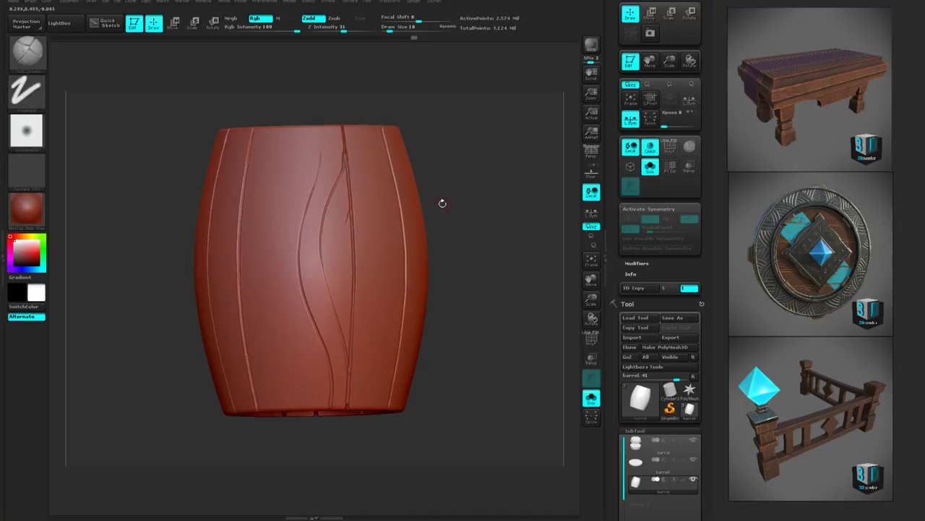
{"action": "right_click_drag", "start_coordinate": [443, 204], "coordinate": [359, 208]}
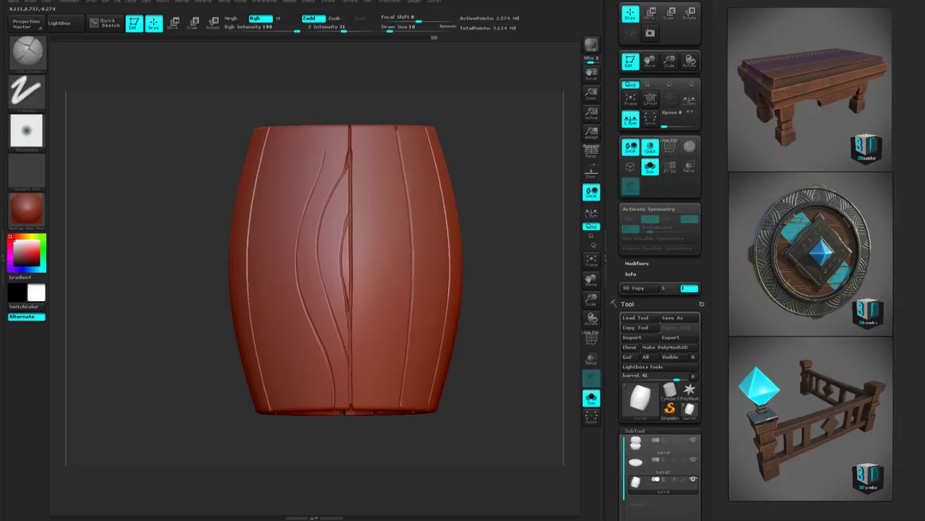
{"action": "mouse_move", "coordinate": [498, 286]}
{"action": "right_mouse_down"}
{"action": "mouse_move", "coordinate": [517, 303]}
{"action": "mouse_move", "coordinate": [405, 217]}
{"action": "mouse_move", "coordinate": [342, 153]}
{"action": "right_mouse_up"}
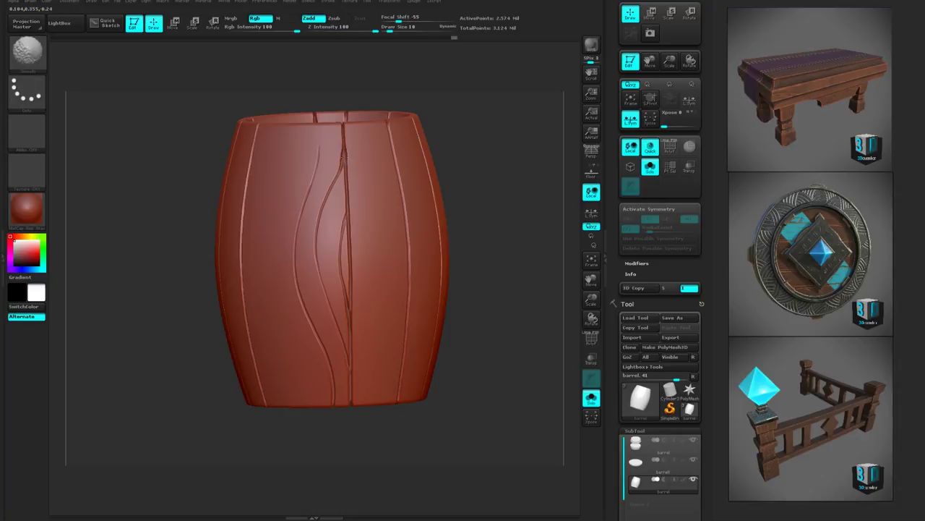
Step: Extend the outer curved groove up to the barrel's upper edge and notch it across the rim
{"action": "right_click_drag", "start_coordinate": [464, 138], "coordinate": [330, 229]}
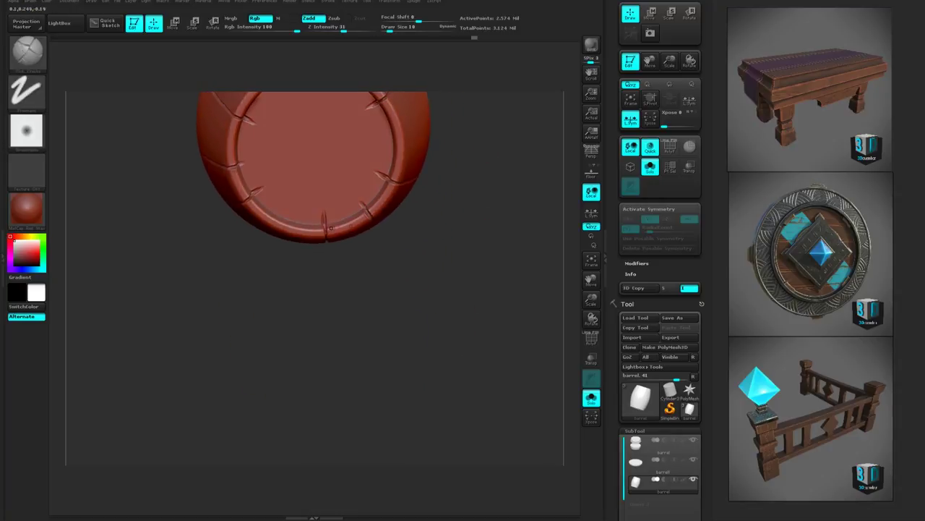
{"action": "right_click_drag", "start_coordinate": [372, 357], "coordinate": [344, 216]}
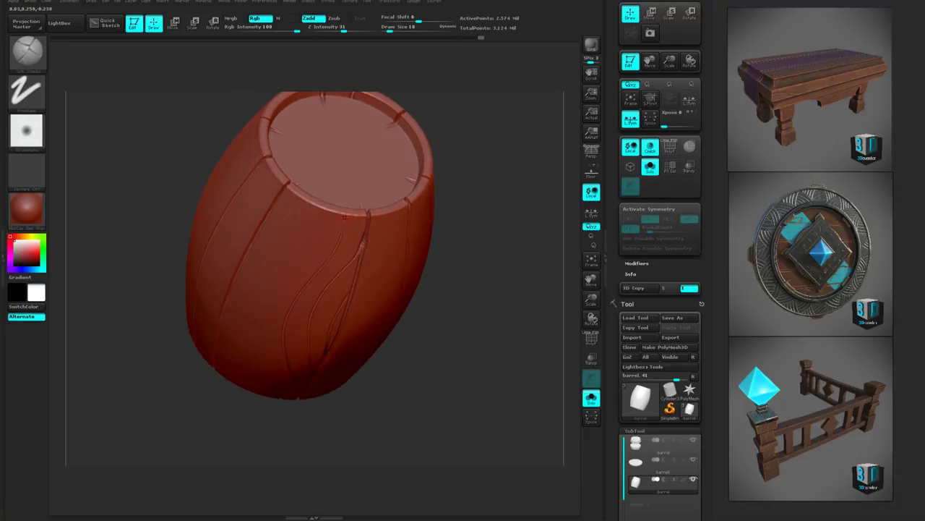
{"action": "right_click_drag", "start_coordinate": [453, 227], "coordinate": [417, 291]}
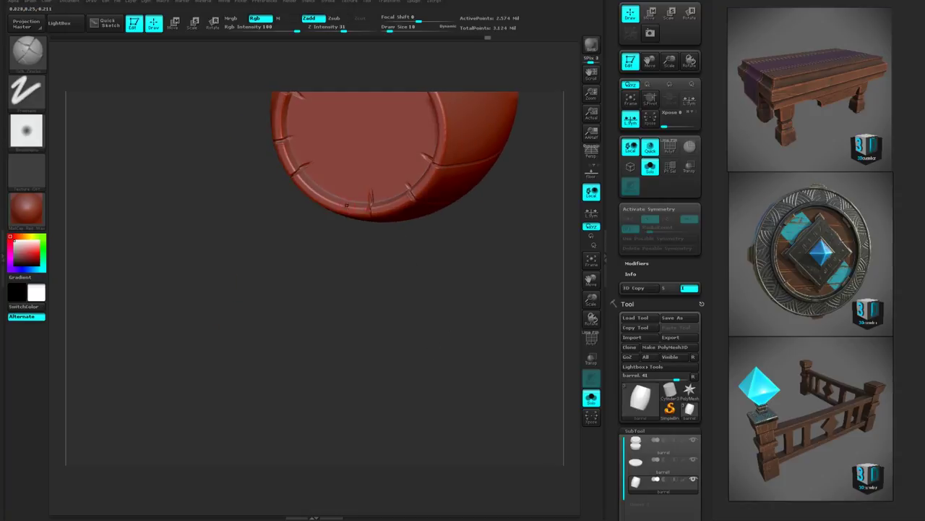
{"action": "right_click_drag", "start_coordinate": [408, 382], "coordinate": [465, 330]}
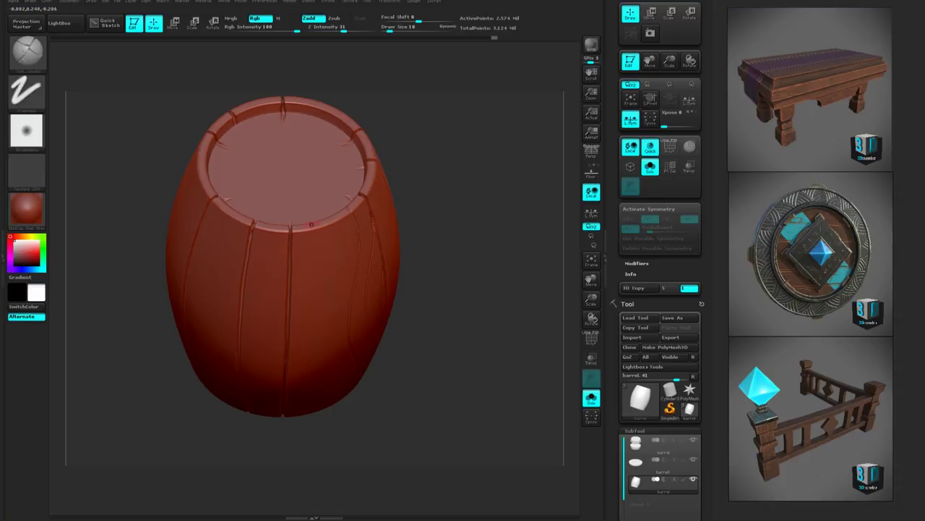
Step: Carve a slanted groove from the rim that merges into the neighbouring plank groove at about mid-height
{"action": "right_click_drag", "start_coordinate": [312, 225], "coordinate": [376, 225]}
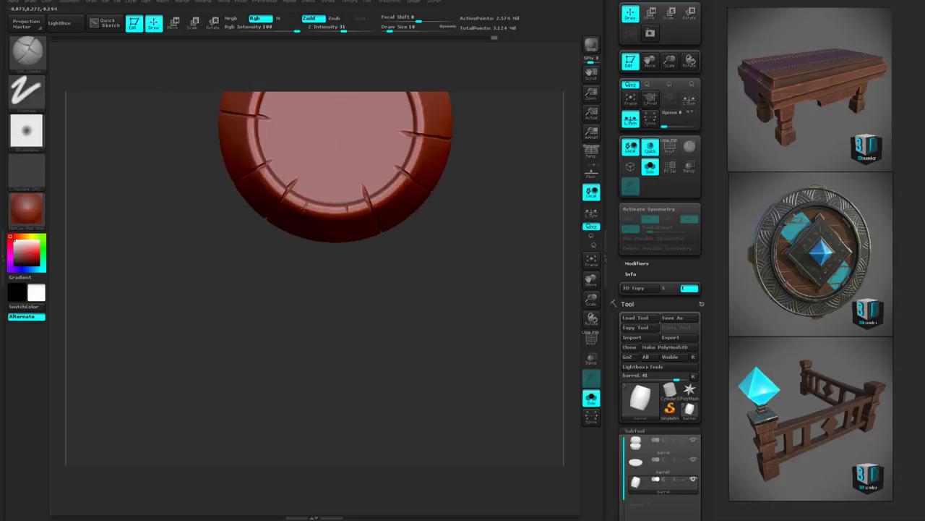
{"action": "right_click_drag", "start_coordinate": [279, 272], "coordinate": [519, 274]}
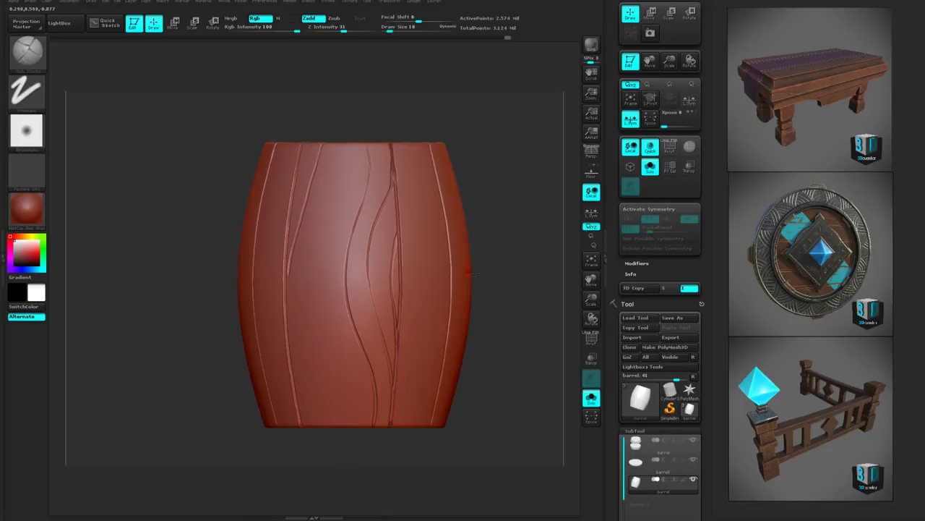
{"action": "right_click_drag", "start_coordinate": [390, 274], "coordinate": [482, 255]}
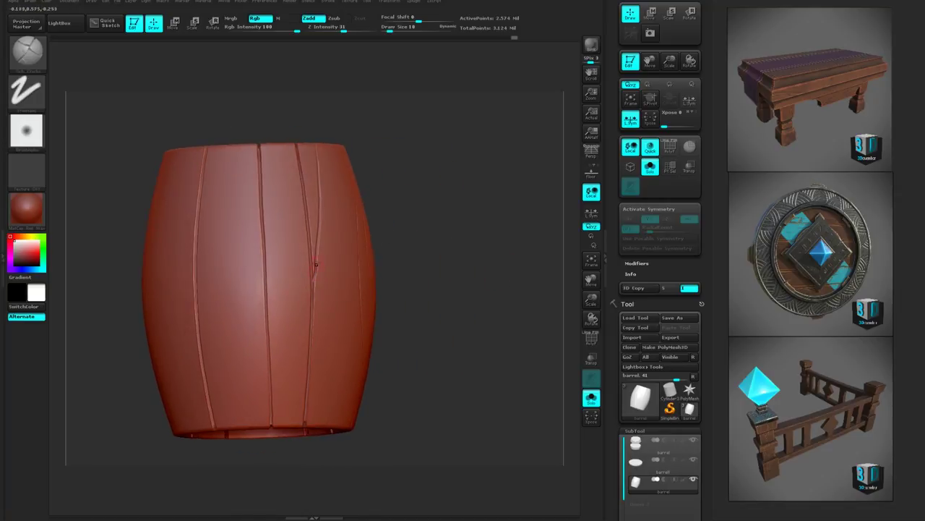
{"action": "right_click_drag", "start_coordinate": [345, 319], "coordinate": [359, 183]}
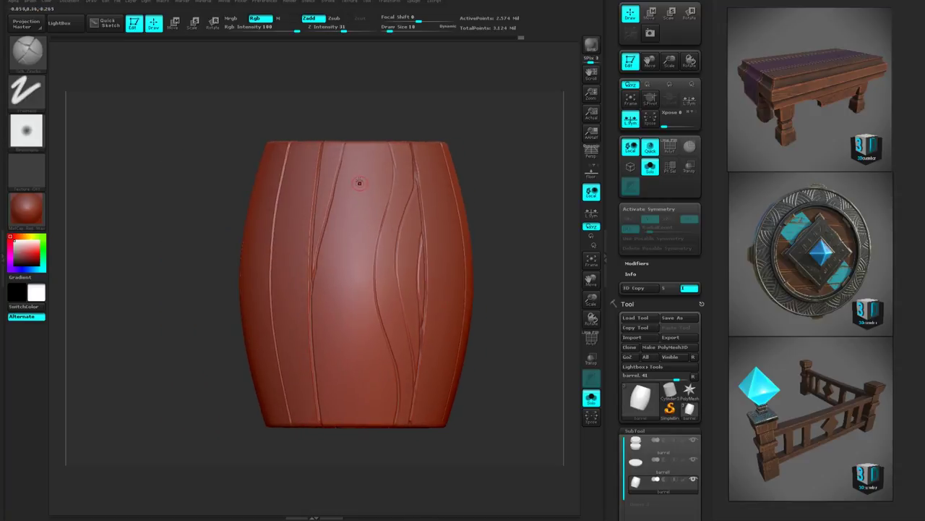
Step: Carve a curved groove from about mid-height to the wide plank's lower end and notch it across the rim
{"action": "left_click_drag", "start_coordinate": [347, 223], "coordinate": [323, 312]}
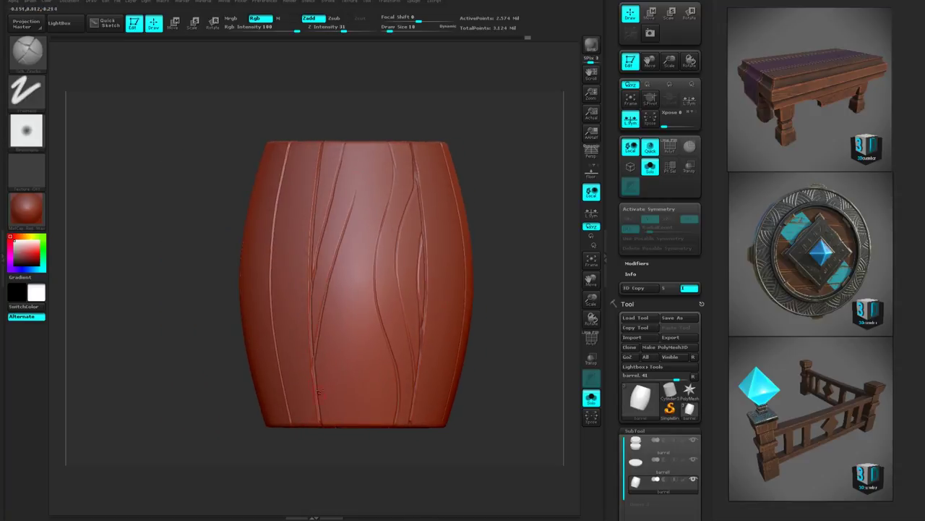
{"action": "right_click_drag", "start_coordinate": [471, 345], "coordinate": [425, 316]}
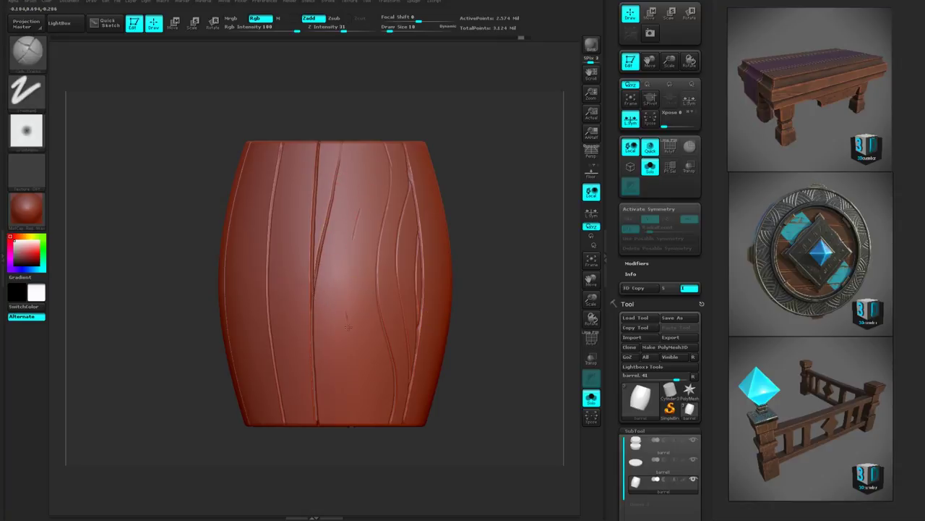
{"action": "right_click_drag", "start_coordinate": [488, 392], "coordinate": [507, 207]}
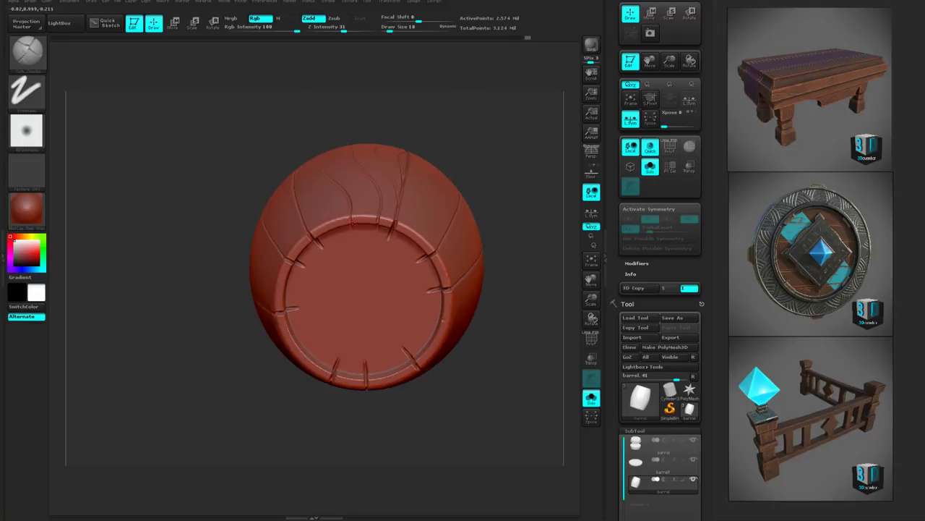
{"action": "right_click_drag", "start_coordinate": [471, 234], "coordinate": [405, 191]}
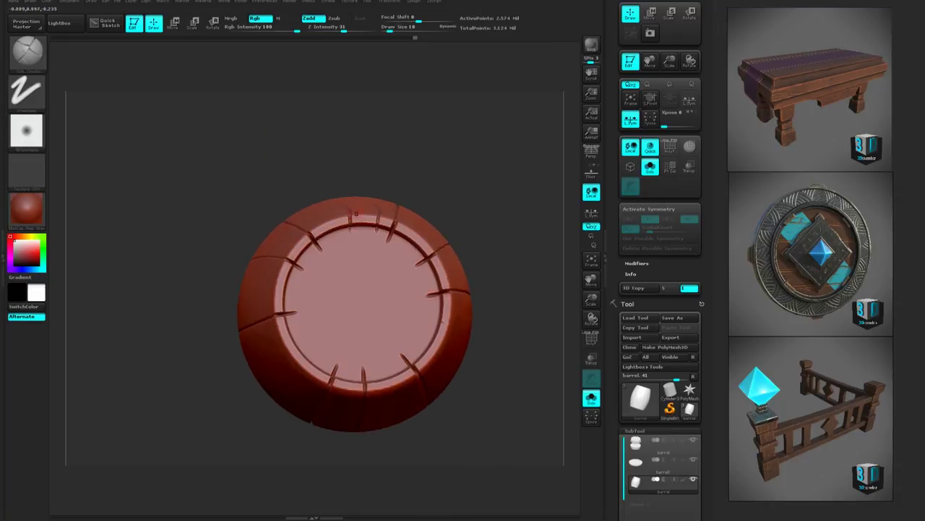
{"action": "right_click_drag", "start_coordinate": [470, 214], "coordinate": [416, 207]}
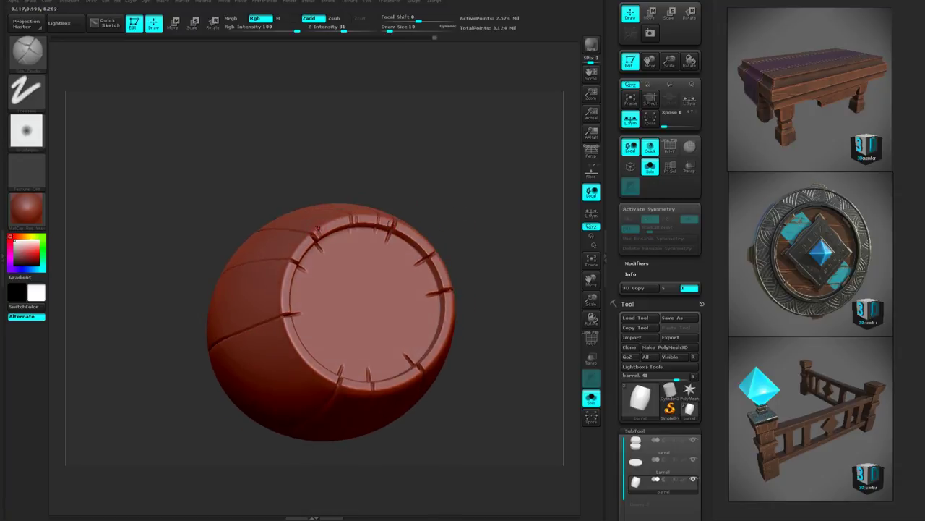
Step: Add thin wavy grooves above and alongside the new curved groove on the wide plank, reducing the draw size to 5
{"action": "right_click_drag", "start_coordinate": [319, 229], "coordinate": [481, 361]}
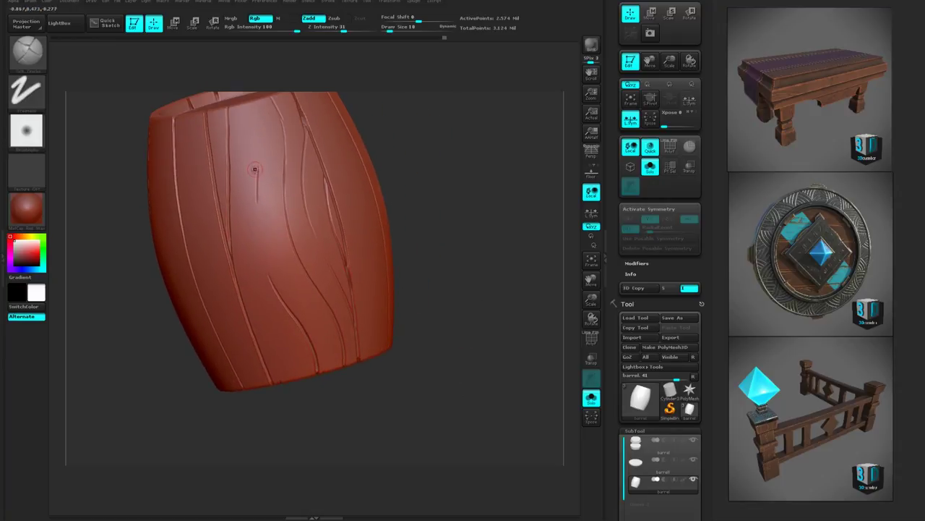
{"action": "left_click_drag", "start_coordinate": [257, 149], "coordinate": [259, 227]}
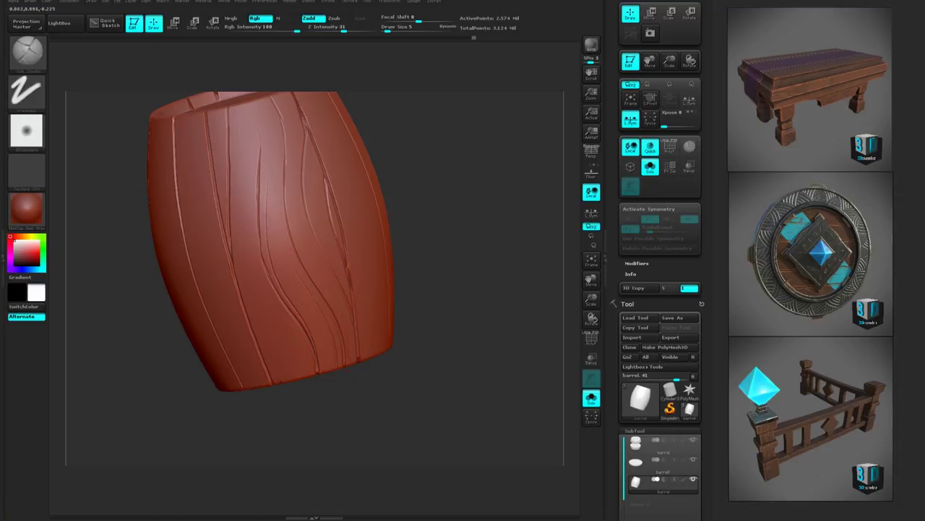
Step: With draw size 8, carve curved grooves on the neighbouring narrow plank that branch off its seam and rejoin it, plus slanted grooves in the lower half
{"action": "left_click_drag", "start_coordinate": [472, 251], "coordinate": [496, 285]}
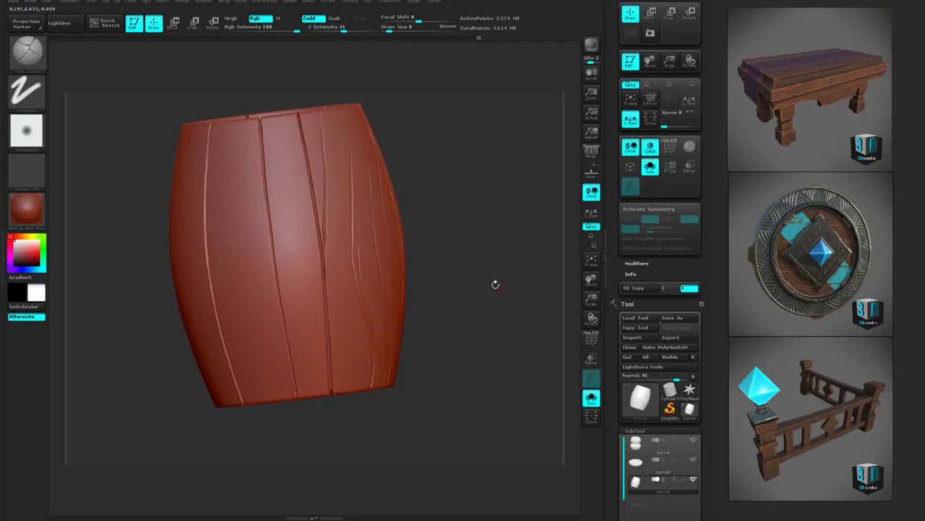
{"action": "mouse_move", "coordinate": [264, 140]}
{"action": "left_mouse_down"}
{"action": "mouse_move", "coordinate": [281, 190]}
{"action": "mouse_move", "coordinate": [278, 253]}
{"action": "left_mouse_up"}
{"action": "mouse_move", "coordinate": [261, 128]}
{"action": "left_mouse_down"}
{"action": "mouse_move", "coordinate": [288, 166]}
{"action": "mouse_move", "coordinate": [281, 299]}
{"action": "left_mouse_up"}
{"action": "left_click_drag", "start_coordinate": [305, 206], "coordinate": [294, 368]}
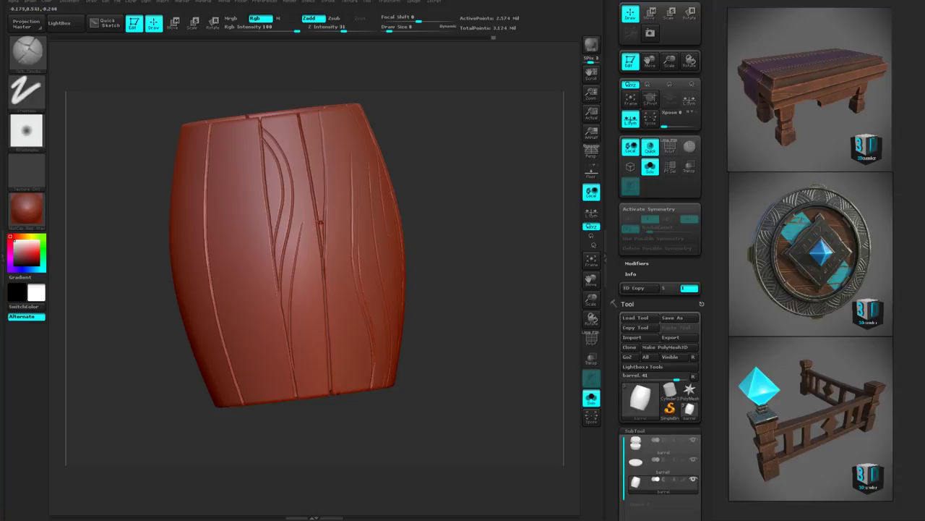
{"action": "left_click_drag", "start_coordinate": [307, 309], "coordinate": [313, 395]}
Step: Notch the lower rim where the narrow plank's grooves end and add short grooves running up from the edge beside the seam
{"action": "left_click_drag", "start_coordinate": [377, 420], "coordinate": [319, 354]}
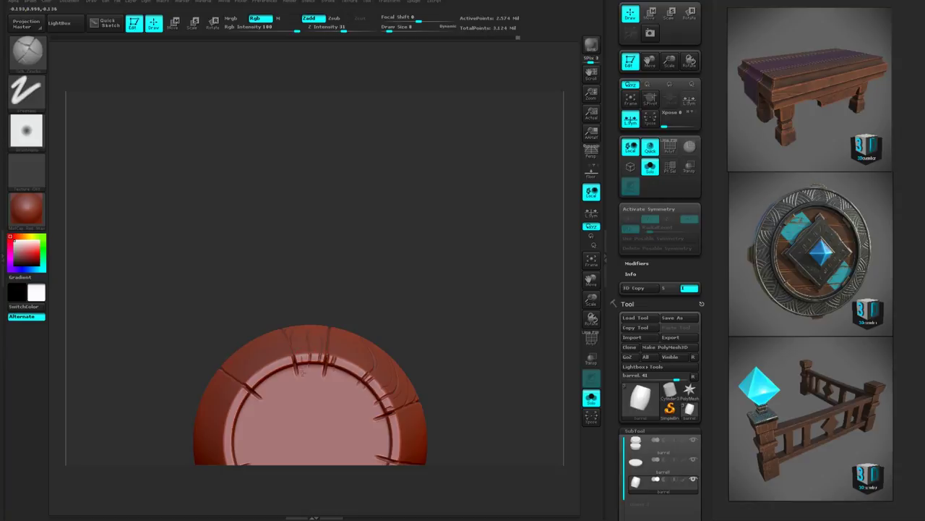
{"action": "left_click_drag", "start_coordinate": [403, 306], "coordinate": [389, 262]}
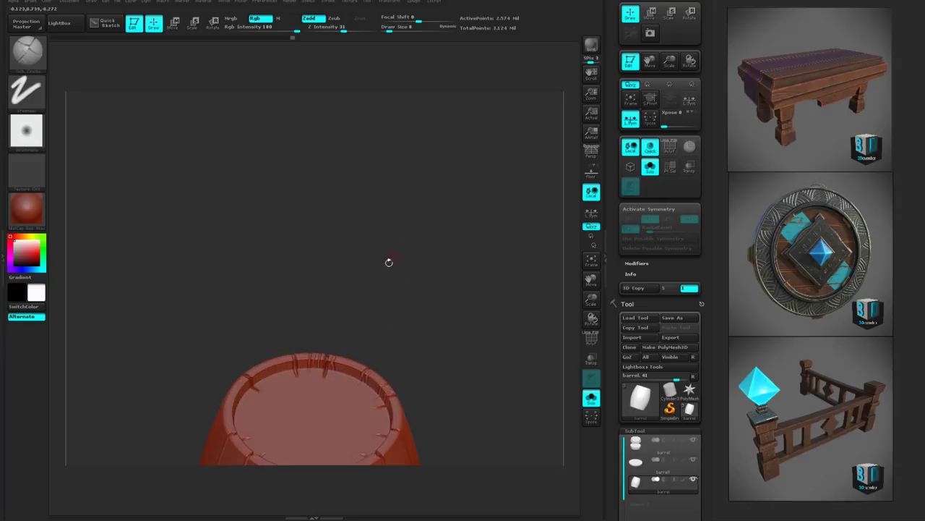
{"action": "left_click_drag", "start_coordinate": [360, 321], "coordinate": [390, 324]}
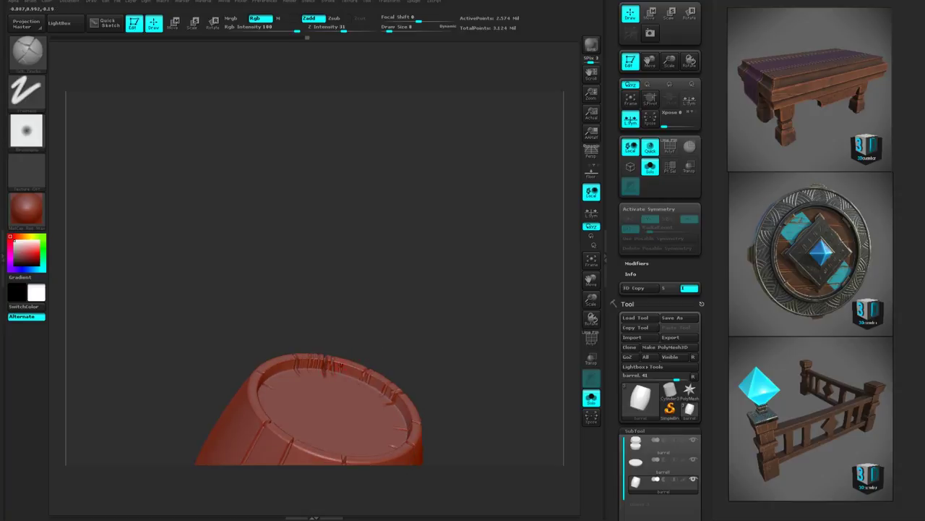
{"action": "left_click_drag", "start_coordinate": [343, 354], "coordinate": [354, 368]}
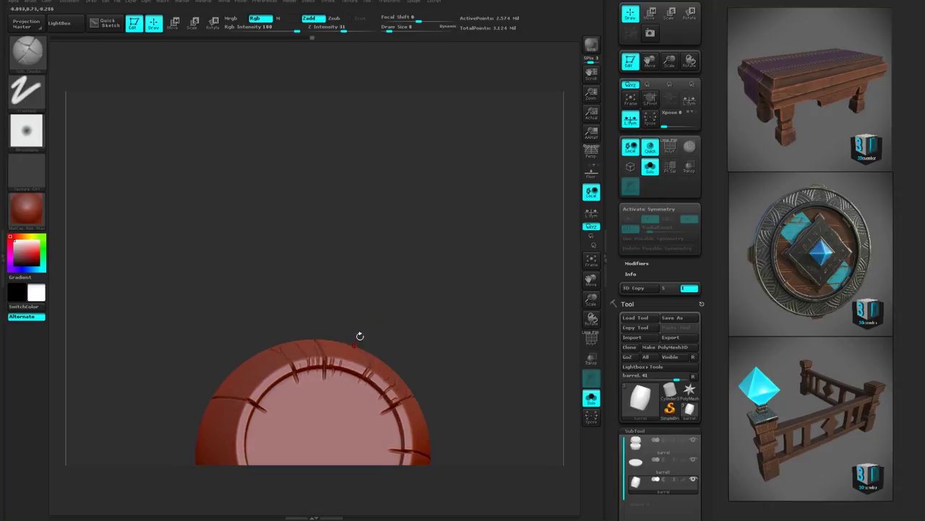
{"action": "left_click_drag", "start_coordinate": [360, 337], "coordinate": [364, 328]}
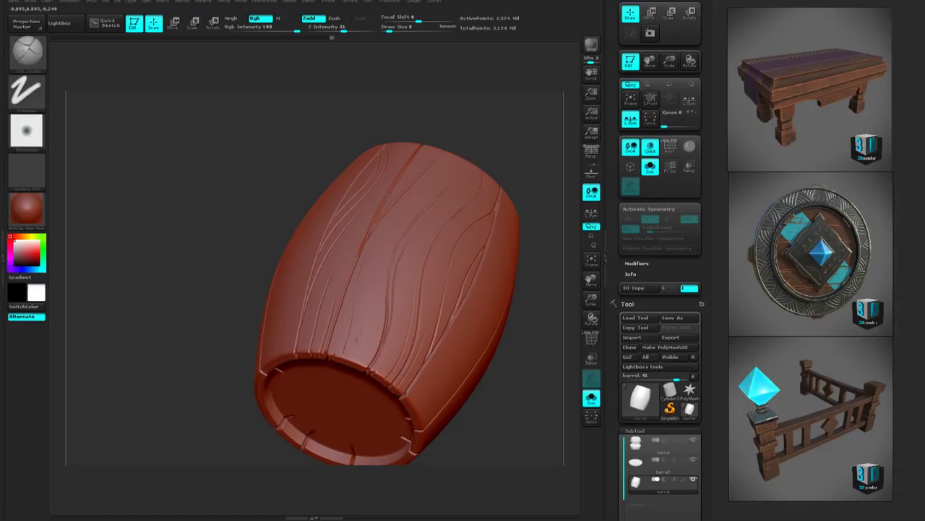
Step: Carve a wider, splintered crack into the seam between the narrow and wide planks near the barrel's lower end
{"action": "left_click_drag", "start_coordinate": [512, 331], "coordinate": [500, 427]}
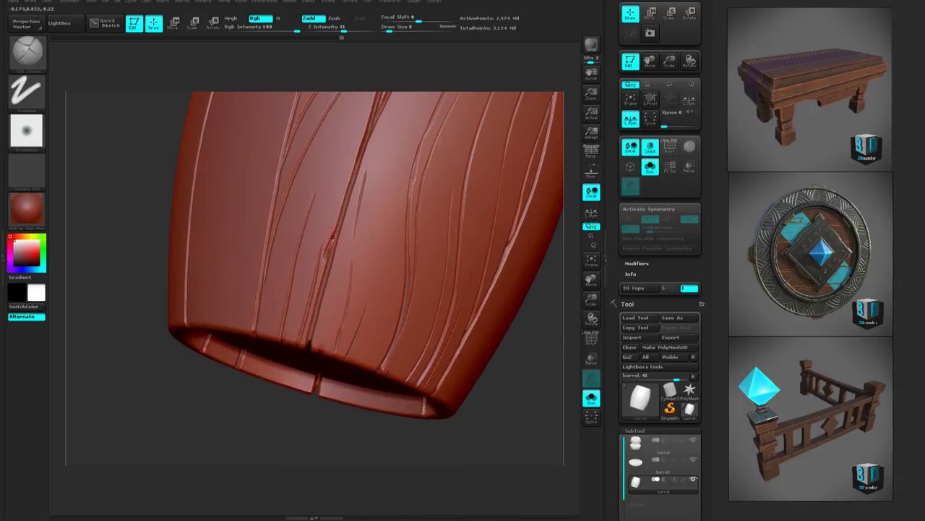
{"action": "mouse_move", "coordinate": [323, 271]}
{"action": "left_mouse_down"}
{"action": "mouse_move", "coordinate": [335, 234]}
{"action": "mouse_move", "coordinate": [313, 312]}
{"action": "left_mouse_up"}
{"action": "mouse_move", "coordinate": [492, 214]}
{"action": "left_mouse_down"}
{"action": "mouse_move", "coordinate": [516, 277]}
{"action": "mouse_move", "coordinate": [444, 457]}
{"action": "left_mouse_up"}
{"action": "left_click_drag", "start_coordinate": [496, 351], "coordinate": [455, 303]}
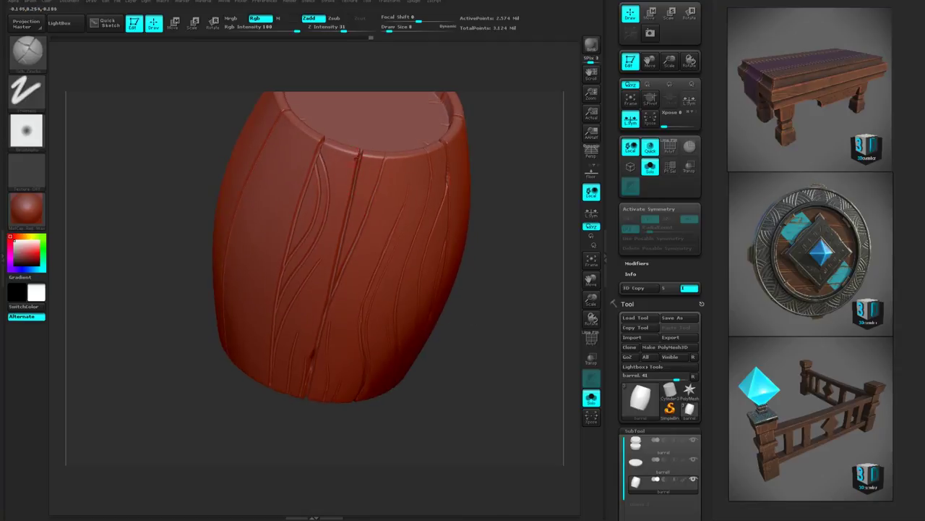
Step: Carve short grooves at the narrow plank's upper end and notch them across the rim and its inner side
{"action": "left_click_drag", "start_coordinate": [499, 214], "coordinate": [473, 270]}
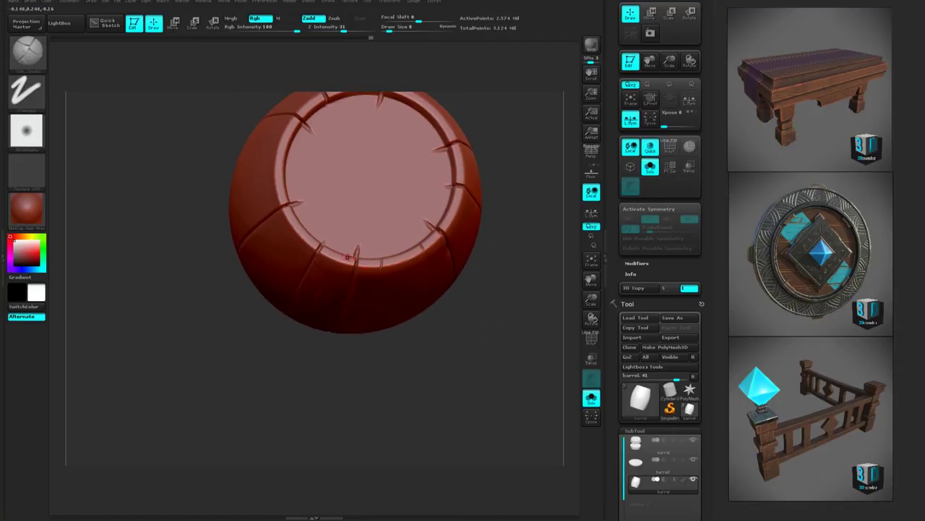
{"action": "left_click_drag", "start_coordinate": [372, 398], "coordinate": [359, 239]}
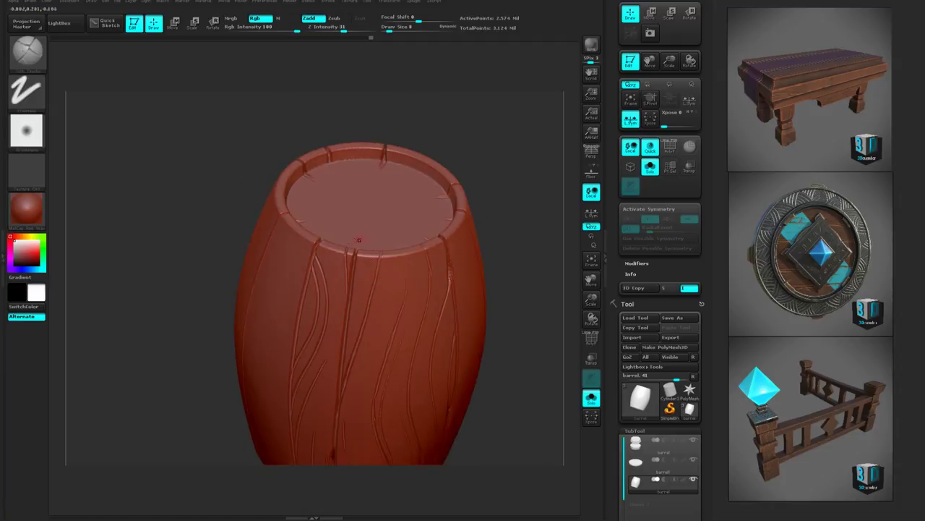
{"action": "left_click_drag", "start_coordinate": [467, 252], "coordinate": [366, 233]}
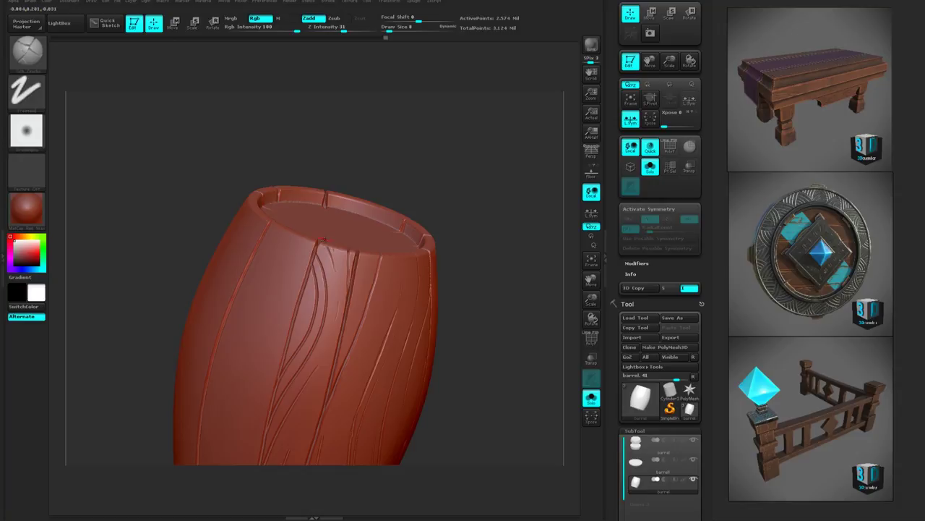
{"action": "left_click_drag", "start_coordinate": [449, 220], "coordinate": [409, 264]}
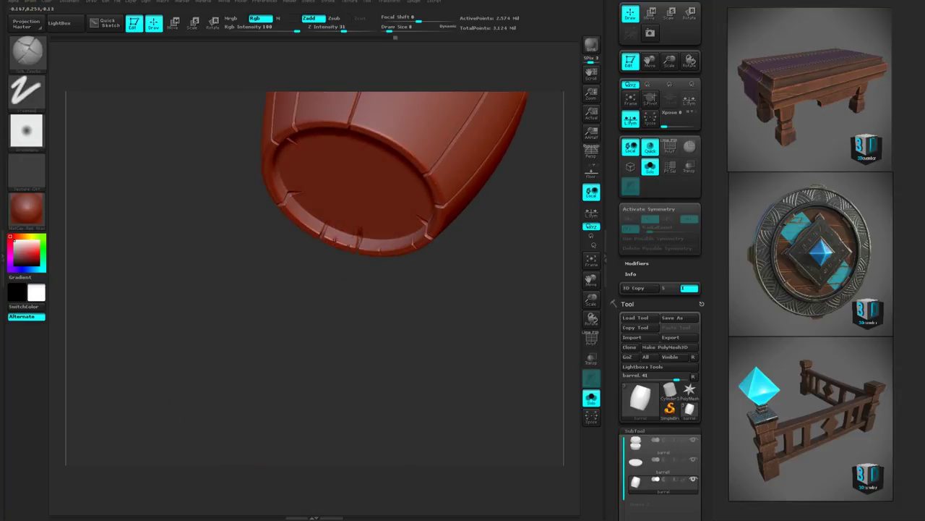
{"action": "left_click_drag", "start_coordinate": [335, 239], "coordinate": [326, 240]}
{"action": "left_click_drag", "start_coordinate": [342, 282], "coordinate": [462, 392]}
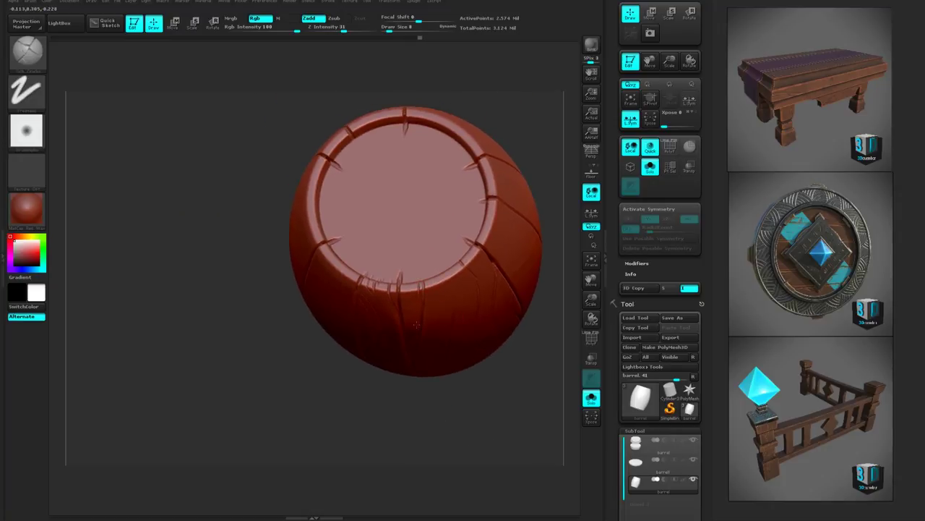
Step: Widen and roughen the upper stretches of the two seams bordering the narrow plank
{"action": "right_click_drag", "start_coordinate": [418, 327], "coordinate": [420, 277]}
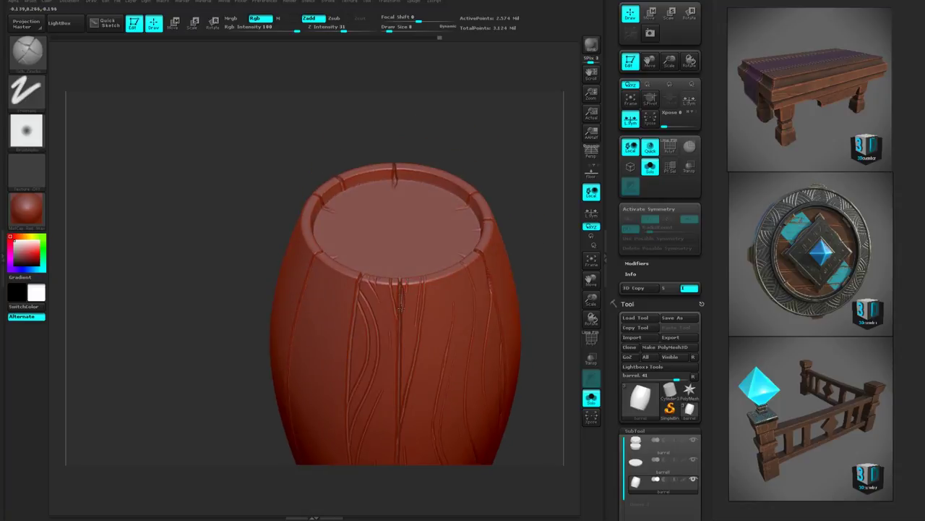
{"action": "left_click_drag", "start_coordinate": [530, 349], "coordinate": [407, 291]}
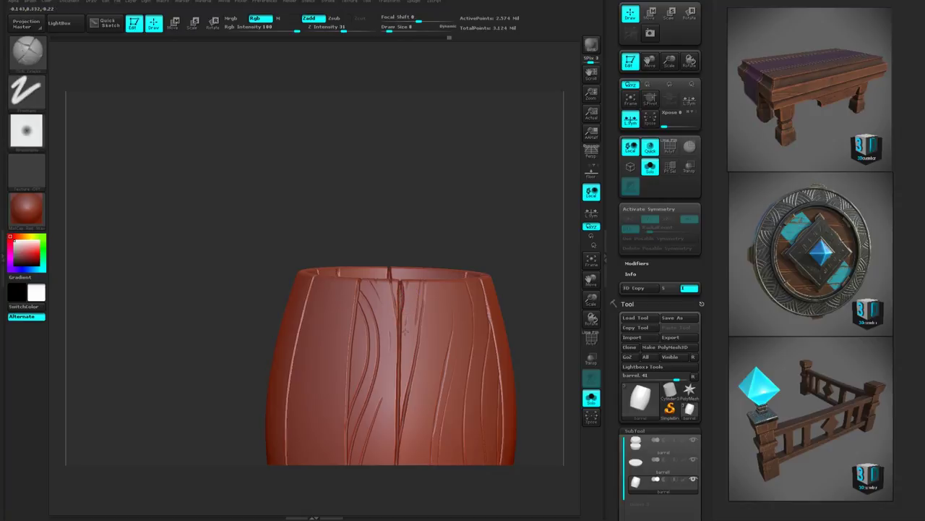
{"action": "right_click_drag", "start_coordinate": [412, 336], "coordinate": [290, 227], "text": "alt"}
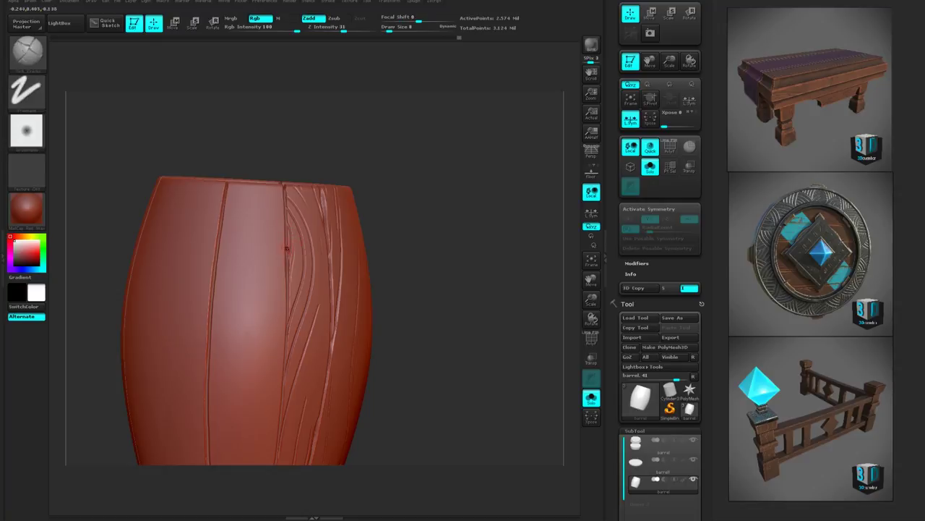
{"action": "right_click_drag", "start_coordinate": [423, 331], "coordinate": [334, 301]}
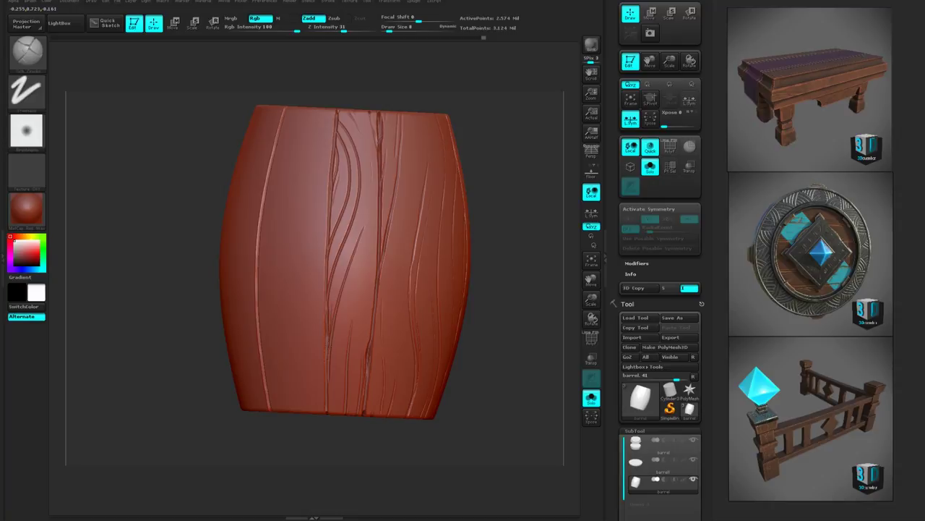
Step: Save the sculpt as barrel.ztl in the 21 - barrel folder, replacing the existing file
{"action": "left_click_drag", "start_coordinate": [475, 361], "coordinate": [495, 364], "text": "alt"}
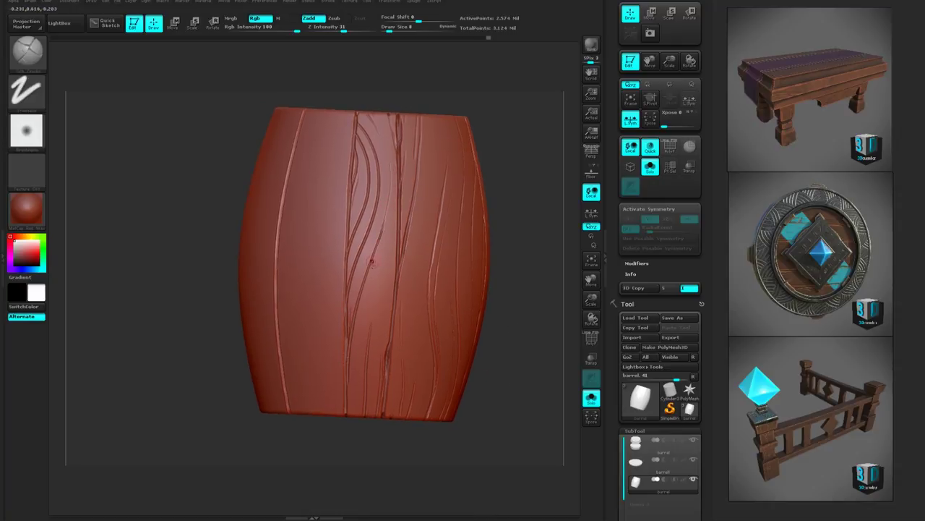
{"action": "left_click_drag", "start_coordinate": [506, 361], "coordinate": [549, 326], "text": "alt"}
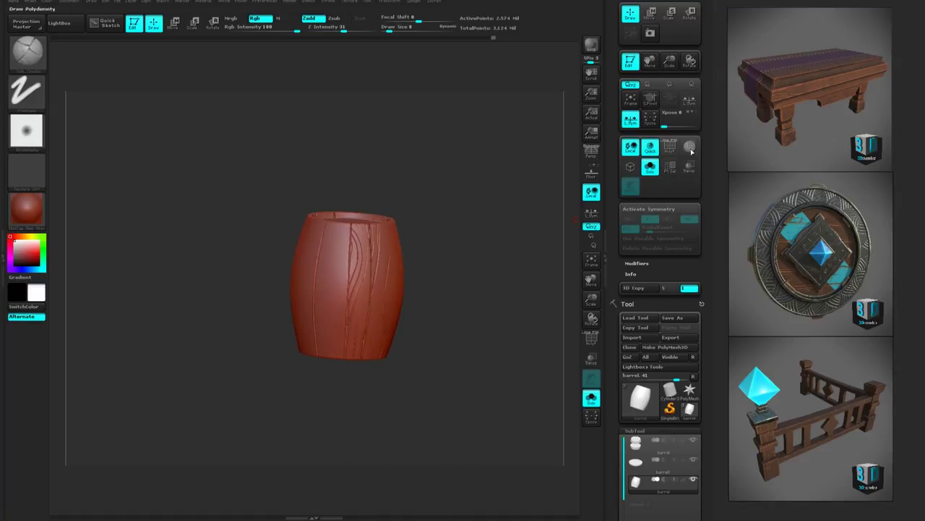
{"action": "left_click", "coordinate": [673, 317]}
{"action": "left_click", "coordinate": [281, 250]}
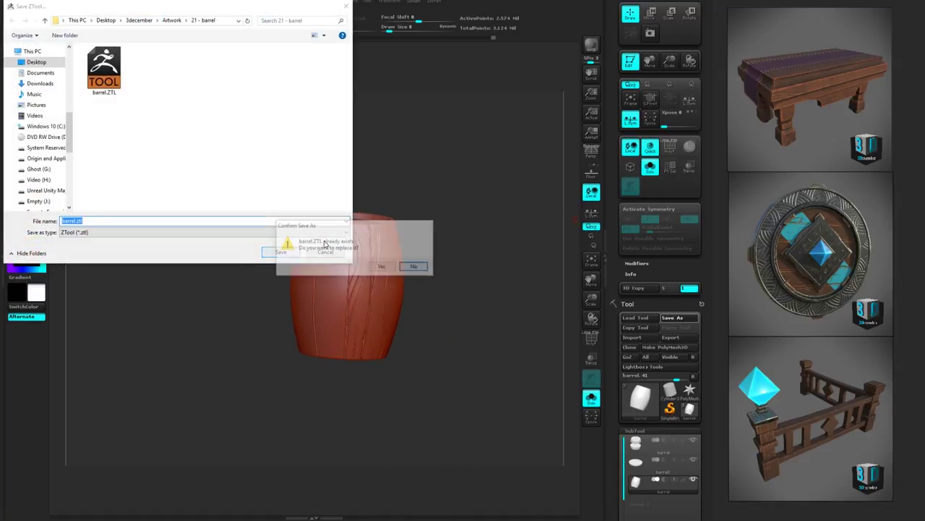
{"action": "left_click", "coordinate": [394, 269]}
Step: Carve several curved grooves on the next plain plank that sweep down towards its seam, extending the outer ones to the lower end
{"action": "left_click_drag", "start_coordinate": [451, 345], "coordinate": [494, 317]}
{"action": "left_click_drag", "start_coordinate": [434, 264], "coordinate": [486, 289], "text": "alt"}
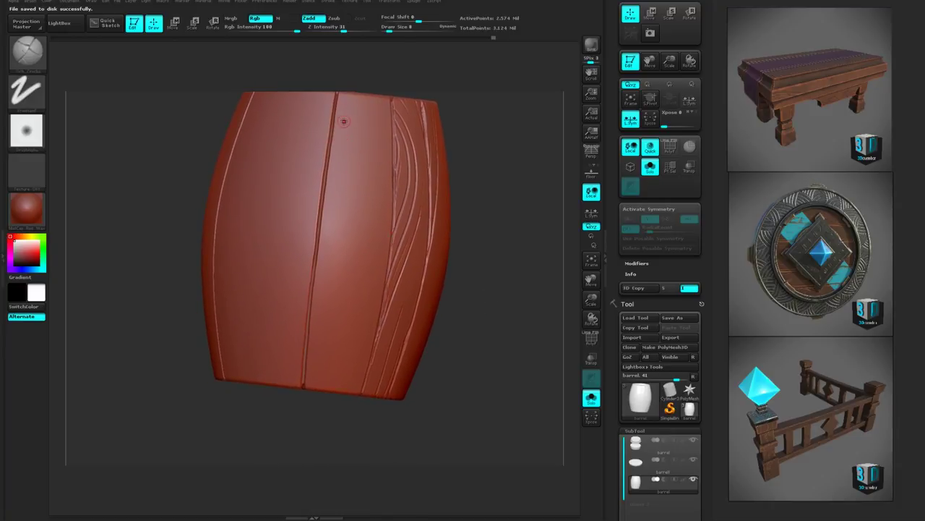
{"action": "mouse_move", "coordinate": [344, 133]}
{"action": "left_mouse_down"}
{"action": "mouse_move", "coordinate": [358, 210]}
{"action": "mouse_move", "coordinate": [311, 338]}
{"action": "left_mouse_up"}
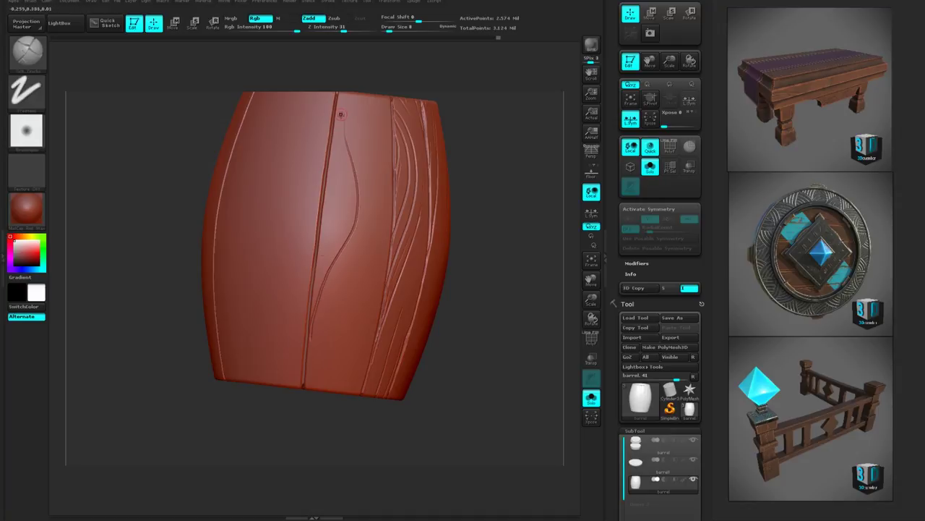
{"action": "mouse_move", "coordinate": [341, 117]}
{"action": "left_mouse_down"}
{"action": "mouse_move", "coordinate": [339, 173]}
{"action": "mouse_move", "coordinate": [324, 216]}
{"action": "left_mouse_up"}
{"action": "left_click_drag", "start_coordinate": [348, 179], "coordinate": [315, 262]}
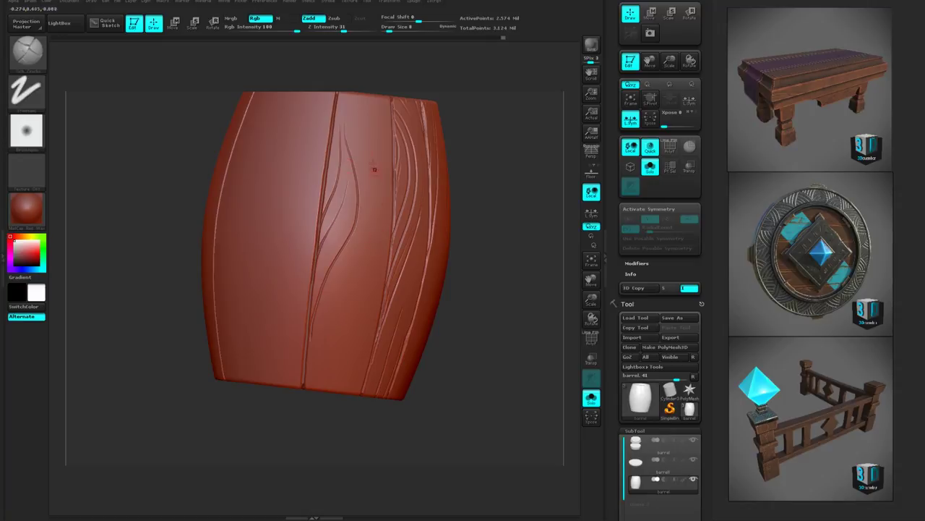
{"action": "mouse_move", "coordinate": [379, 175]}
{"action": "left_mouse_down"}
{"action": "mouse_move", "coordinate": [363, 253]}
{"action": "mouse_move", "coordinate": [330, 339]}
{"action": "mouse_move", "coordinate": [332, 390]}
{"action": "mouse_move", "coordinate": [309, 333]}
{"action": "left_mouse_up"}
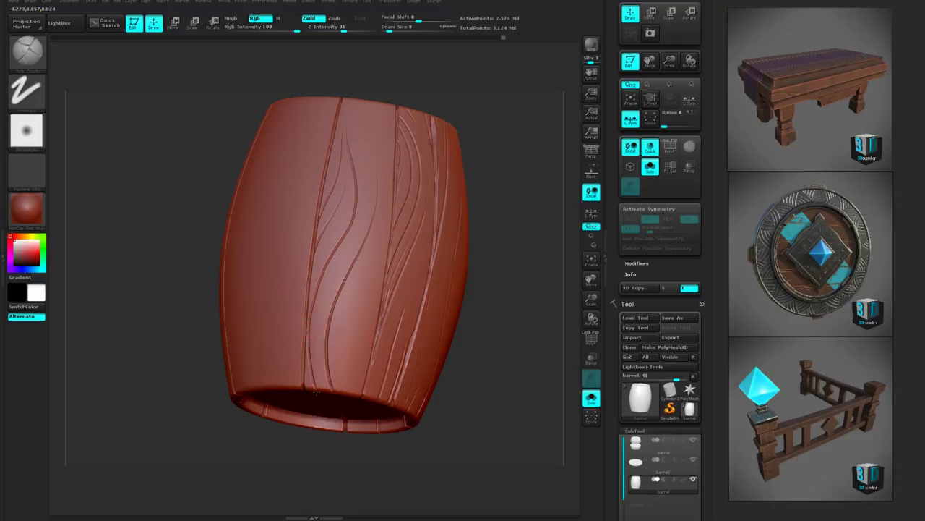
Step: Notch the lower rim where this plank's new curved grooves reach the edge
{"action": "right_click_drag", "start_coordinate": [460, 408], "coordinate": [315, 349]}
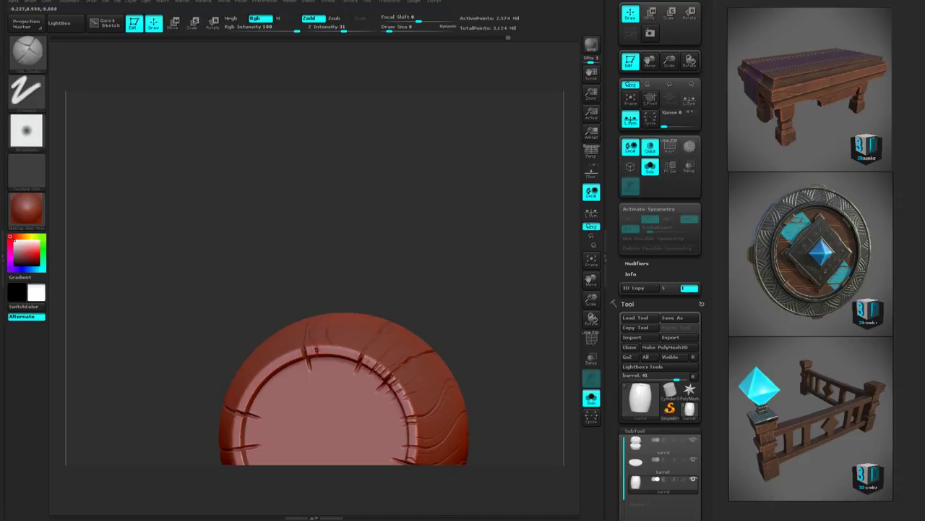
{"action": "right_click_drag", "start_coordinate": [426, 299], "coordinate": [321, 353]}
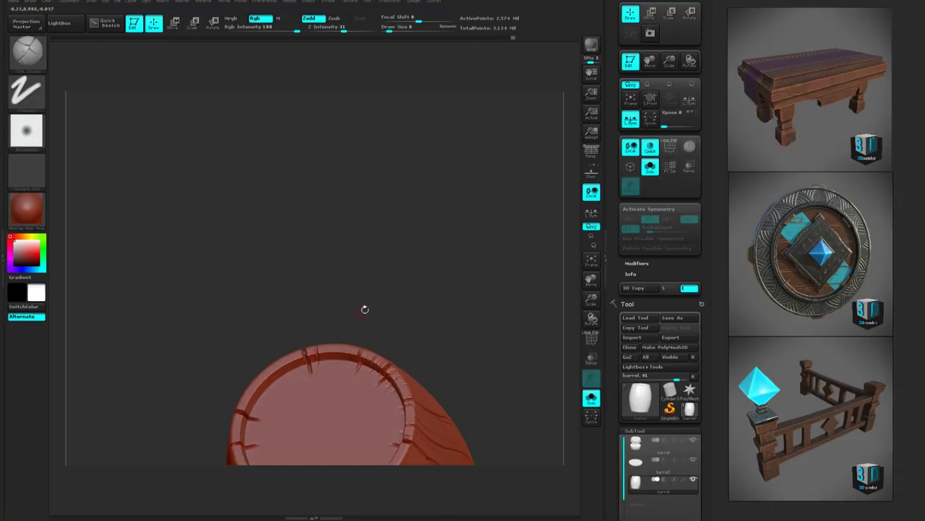
{"action": "right_click_drag", "start_coordinate": [434, 289], "coordinate": [340, 349]}
{"action": "right_click_drag", "start_coordinate": [405, 286], "coordinate": [337, 357]}
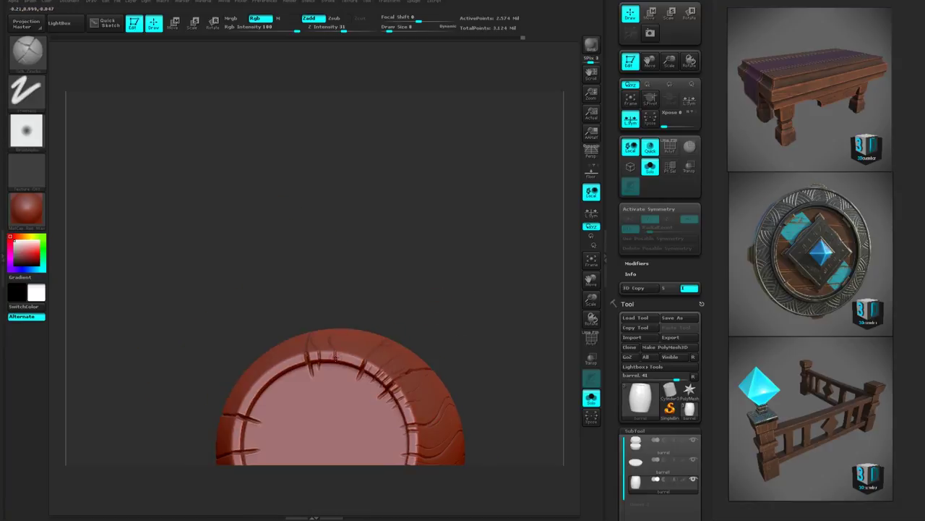
Step: Notch the outer and inner faces of the upper rim where the plank's curved grooves reach it, and deepen the grooves just below
{"action": "right_click_drag", "start_coordinate": [461, 320], "coordinate": [377, 206]}
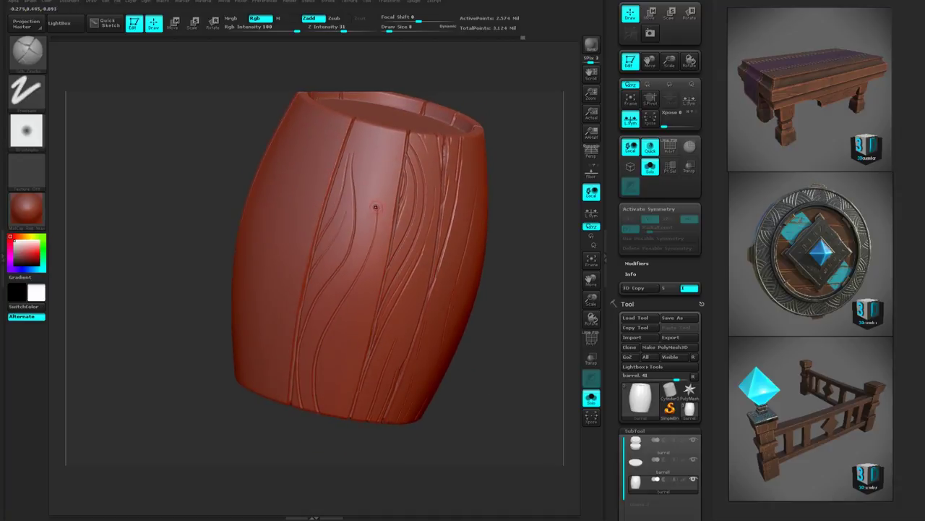
{"action": "right_click_drag", "start_coordinate": [496, 114], "coordinate": [507, 336]}
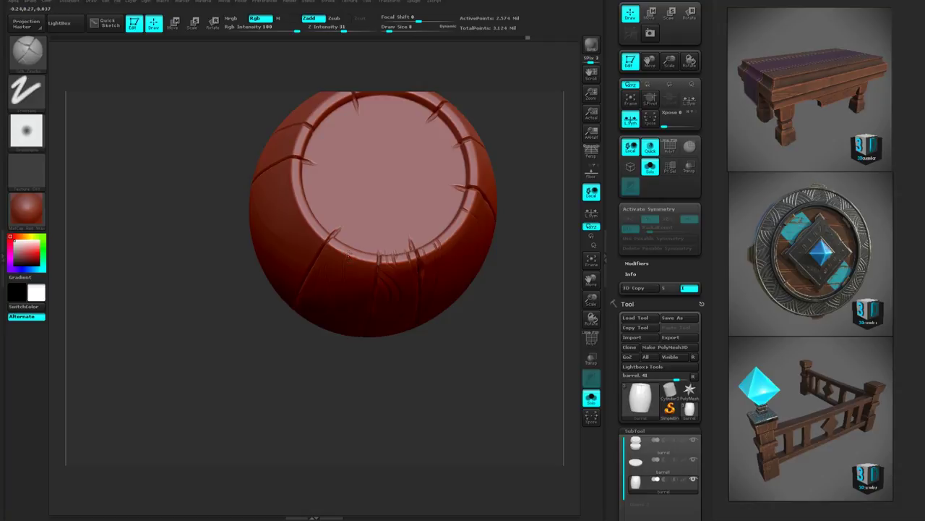
{"action": "right_click_drag", "start_coordinate": [352, 286], "coordinate": [343, 289]}
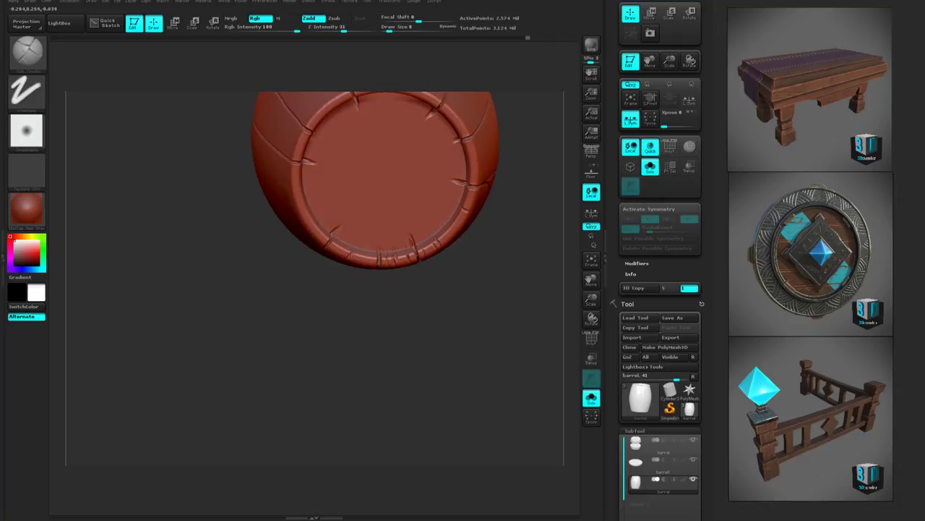
{"action": "right_click_drag", "start_coordinate": [347, 349], "coordinate": [363, 224]}
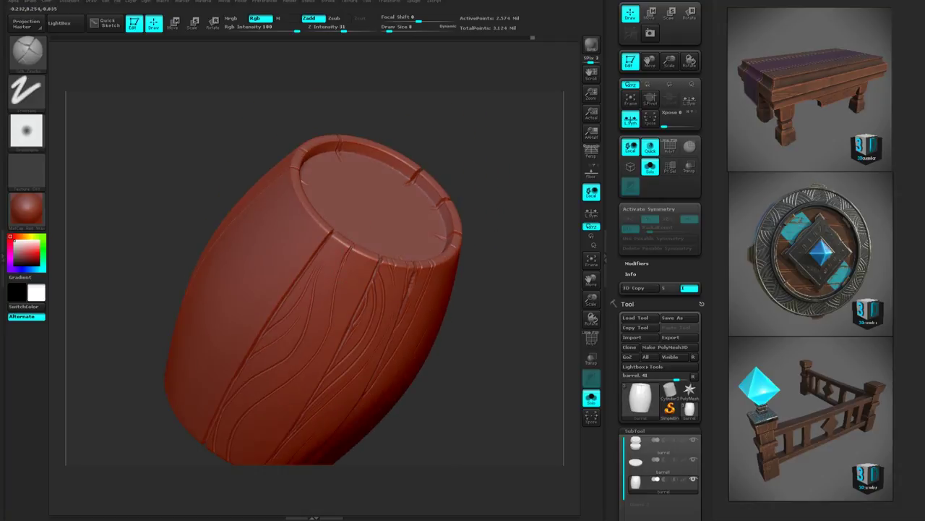
{"action": "left_click_drag", "start_coordinate": [493, 260], "coordinate": [486, 248]}
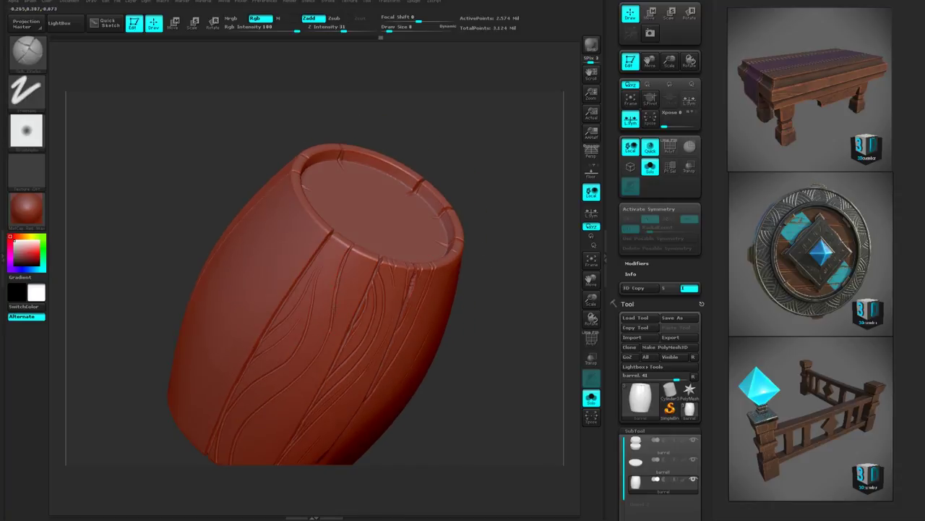
{"action": "mouse_move", "coordinate": [499, 358]}
{"action": "left_mouse_down"}
{"action": "mouse_move", "coordinate": [491, 335]}
{"action": "mouse_move", "coordinate": [512, 370]}
{"action": "mouse_move", "coordinate": [503, 349]}
{"action": "left_mouse_up"}
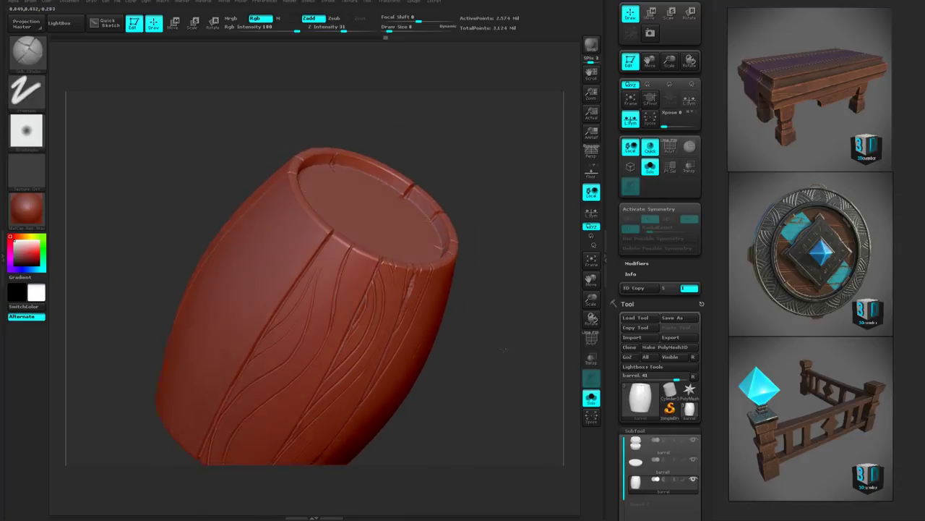
{"action": "right_click_drag", "start_coordinate": [502, 351], "coordinate": [409, 272]}
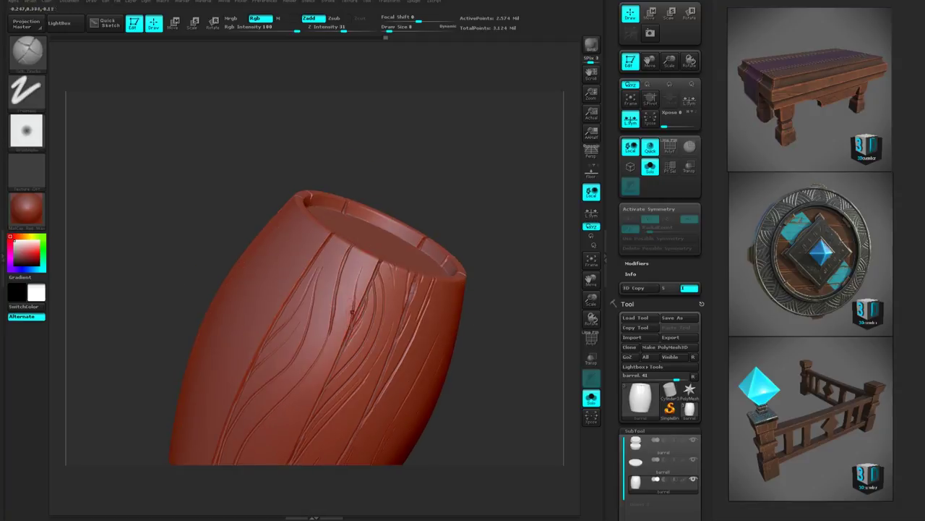
{"action": "left_click_drag", "start_coordinate": [471, 358], "coordinate": [463, 422]}
{"action": "right_click_drag", "start_coordinate": [354, 286], "coordinate": [365, 279]}
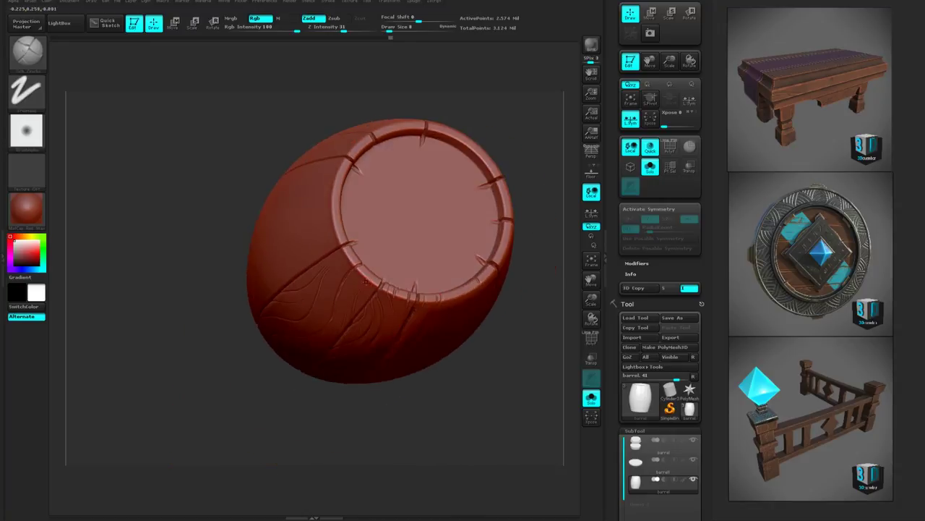
{"action": "left_click_drag", "start_coordinate": [296, 426], "coordinate": [246, 463]}
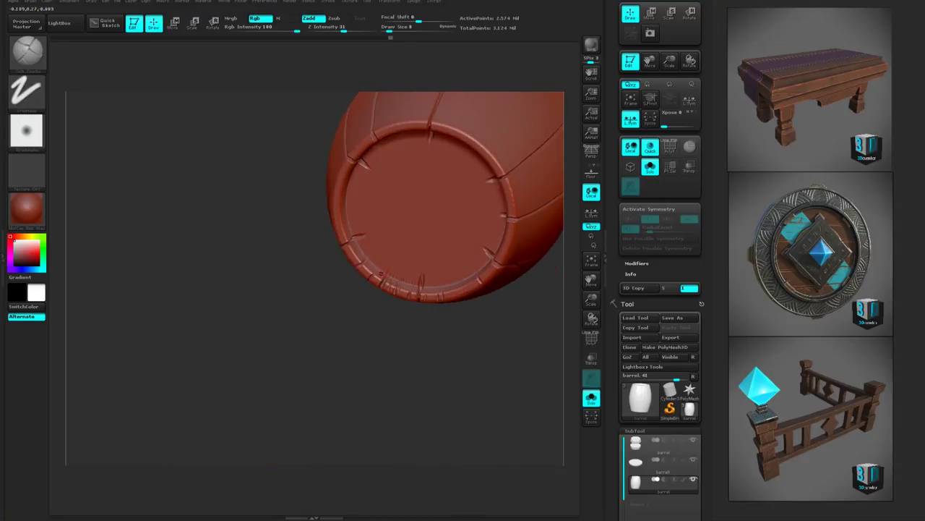
{"action": "left_click_drag", "start_coordinate": [348, 334], "coordinate": [303, 442]}
Step: Try carving paired wavy grooves around a knot shape on the next plain plank, and undo the attempts
{"action": "left_click_drag", "start_coordinate": [483, 329], "coordinate": [442, 390], "text": "alt"}
{"action": "right_click_drag", "start_coordinate": [441, 391], "coordinate": [488, 358]}
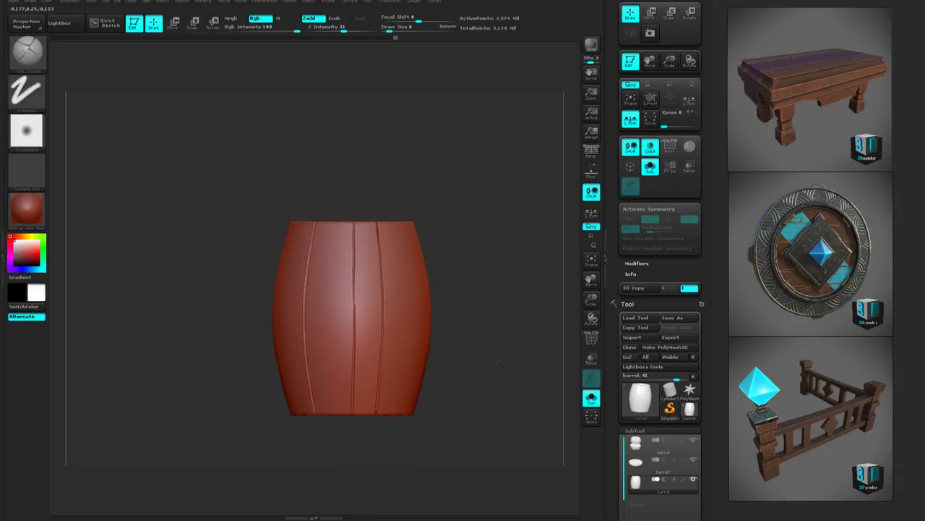
{"action": "left_click_drag", "start_coordinate": [488, 359], "coordinate": [504, 329], "text": "alt"}
{"action": "right_click_drag", "start_coordinate": [505, 329], "coordinate": [464, 300]}
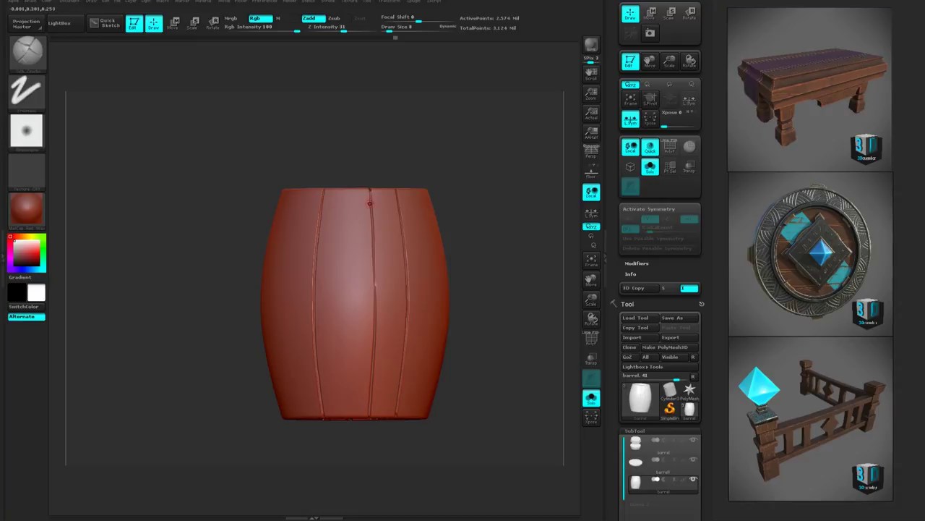
{"action": "left_click_drag", "start_coordinate": [364, 239], "coordinate": [366, 285]}
{"action": "key", "text": "ctrl+z"}
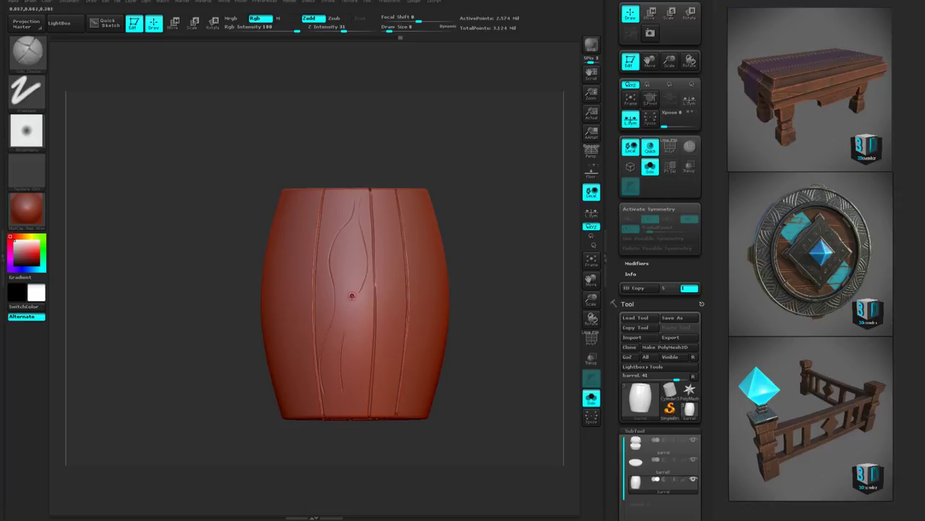
{"action": "key", "text": "ctrl+z"}
{"action": "left_click_drag", "start_coordinate": [354, 201], "coordinate": [343, 294]}
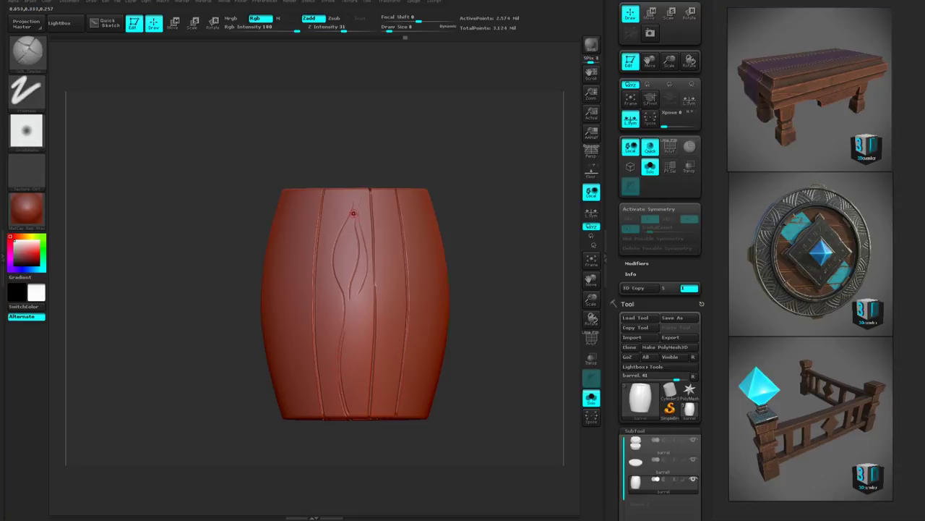
{"action": "left_click_drag", "start_coordinate": [346, 246], "coordinate": [349, 290]}
{"action": "key", "text": "shift"}
{"action": "left_click_drag", "start_coordinate": [361, 289], "coordinate": [355, 331]}
{"action": "key", "text": "shift"}
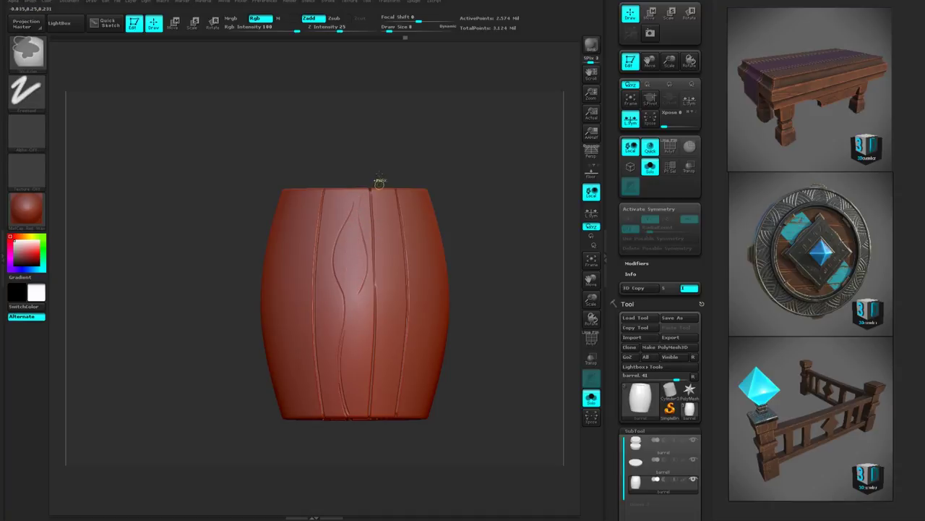
{"action": "left_click_drag", "start_coordinate": [378, 181], "coordinate": [369, 181], "text": "shift"}
{"action": "key", "text": "ctrl+z"}
{"action": "key", "text": "ctrl+z"}
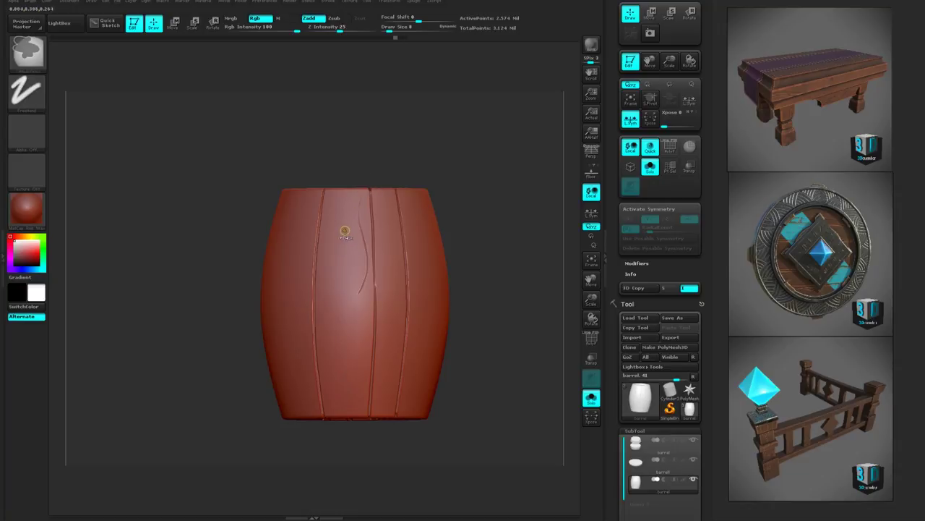
Step: Carve an arched knot groove near the plain plank's upper end, with curved grooves around it sweeping down to the lower end
{"action": "left_click_drag", "start_coordinate": [334, 272], "coordinate": [347, 211]}
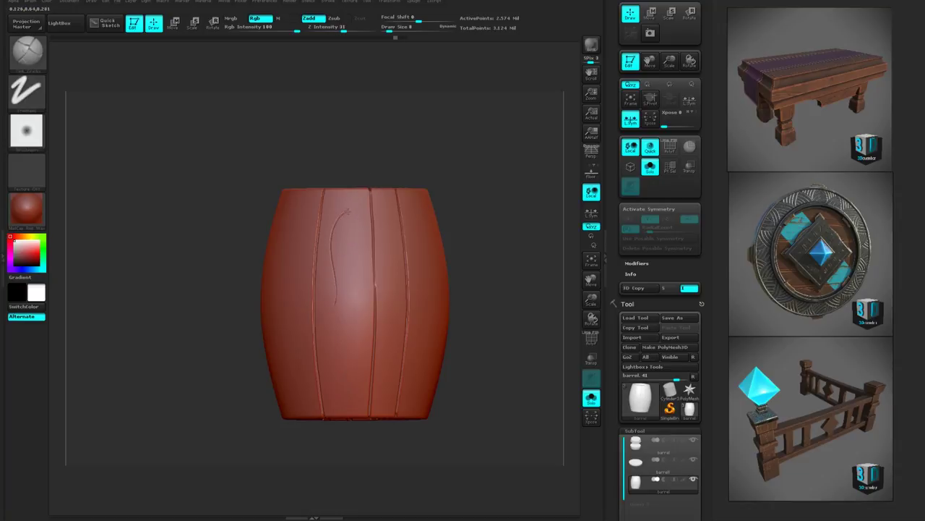
{"action": "left_click_drag", "start_coordinate": [354, 298], "coordinate": [330, 366]}
{"action": "mouse_move", "coordinate": [324, 292]}
{"action": "left_mouse_down"}
{"action": "mouse_move", "coordinate": [321, 233]}
{"action": "mouse_move", "coordinate": [340, 190]}
{"action": "left_mouse_up"}
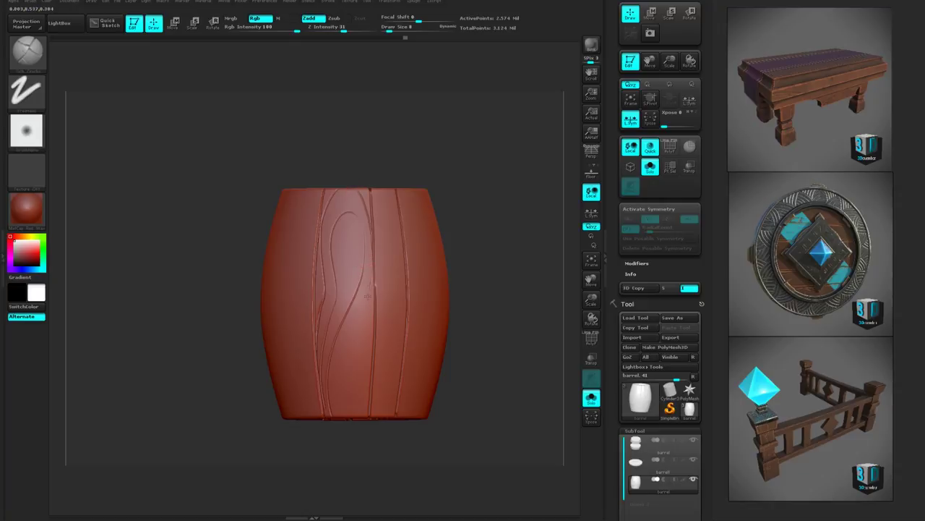
{"action": "left_click_drag", "start_coordinate": [367, 289], "coordinate": [344, 406]}
Step: Notch the lower rim where the knotted plank's grooves reach the edge
{"action": "left_click_drag", "start_coordinate": [368, 440], "coordinate": [450, 271]}
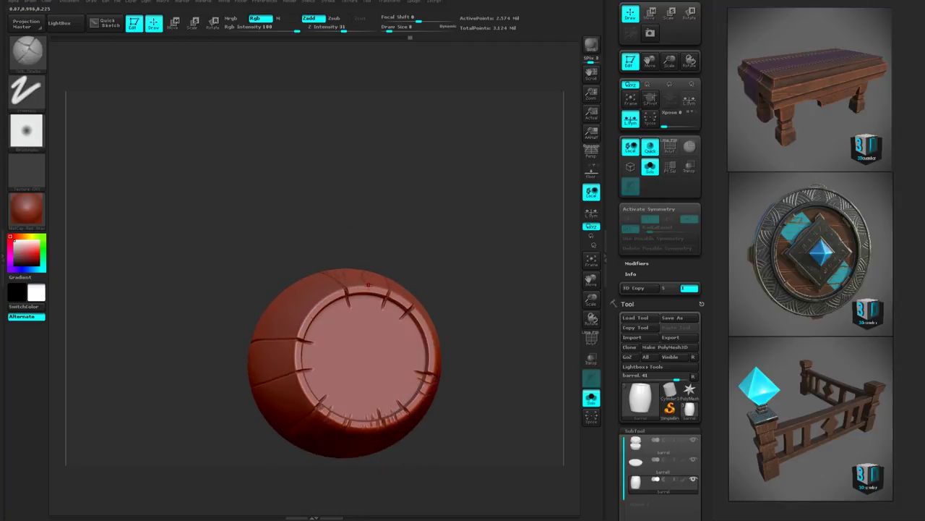
{"action": "left_click_drag", "start_coordinate": [368, 285], "coordinate": [369, 295]}
{"action": "left_click_drag", "start_coordinate": [407, 268], "coordinate": [353, 284]}
Step: Deepen and widen the knotted plank's curved grooves around mid-height and towards its seams, using the Dam Standard brush
{"action": "left_click_drag", "start_coordinate": [450, 244], "coordinate": [462, 396]}
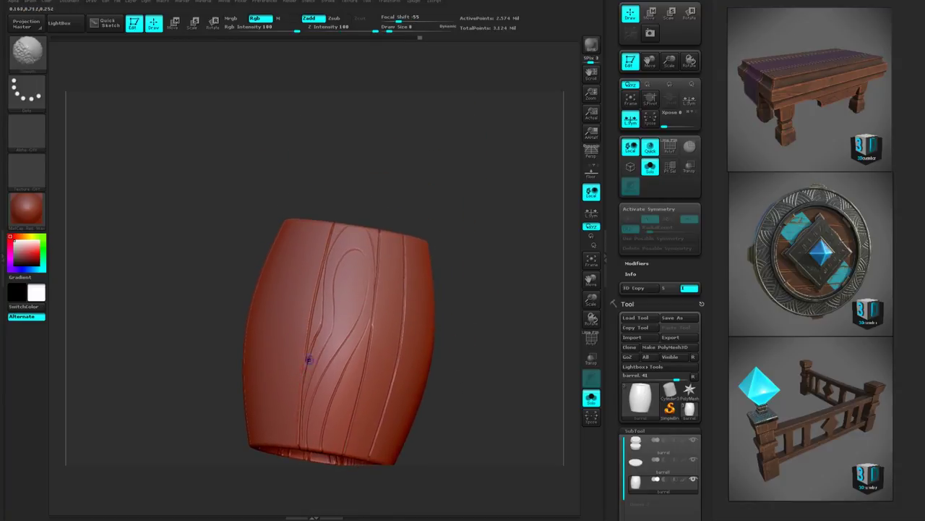
{"action": "right_click_drag", "start_coordinate": [401, 252], "coordinate": [366, 268]}
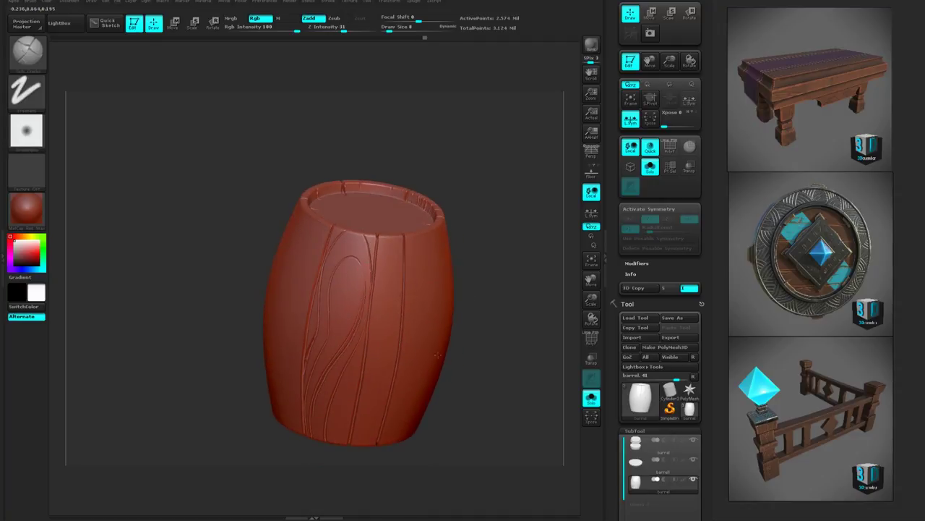
{"action": "left_click_drag", "start_coordinate": [475, 390], "coordinate": [482, 308]}
{"action": "key", "text": "b"}
{"action": "key", "text": "d"}
{"action": "key", "text": "s"}
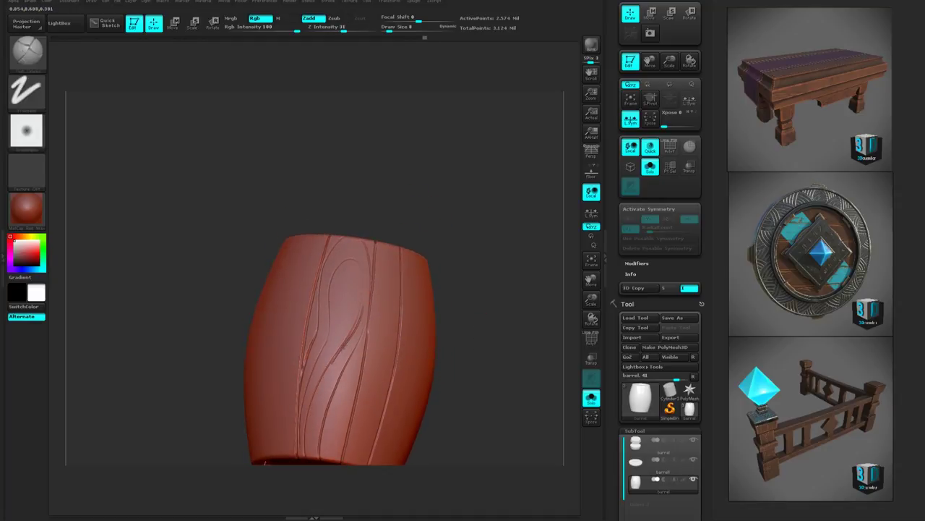
{"action": "key", "text": "shift"}
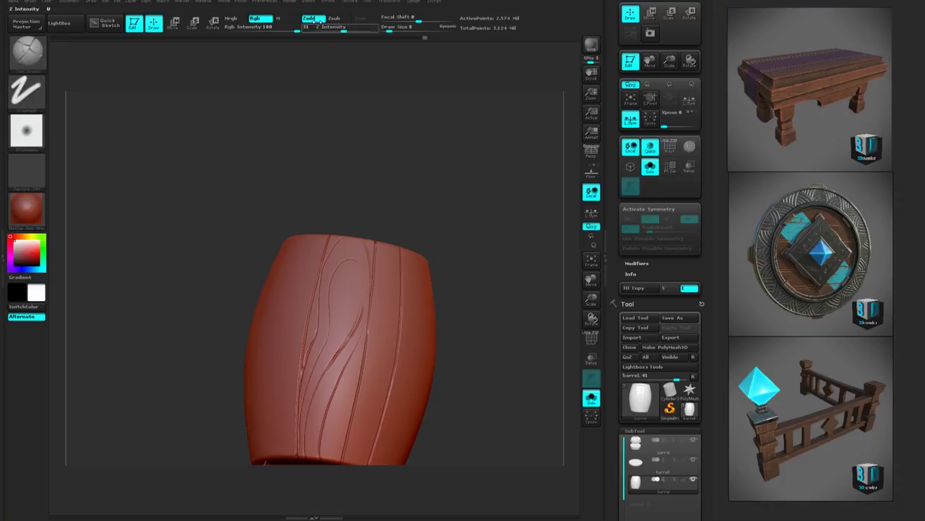
{"action": "left_click", "coordinate": [349, 3]}
{"action": "mouse_move", "coordinate": [334, 3]}
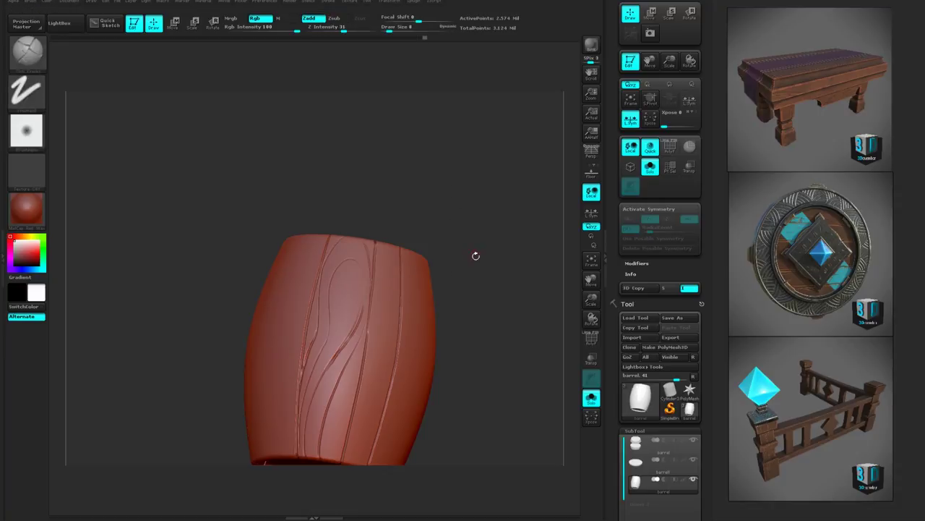
Step: Notch the upper rim where the grooves around the knot meet the edge, carrying the cuts onto its inner face
{"action": "mouse_move", "coordinate": [475, 256]}
{"action": "left_mouse_down"}
{"action": "mouse_move", "coordinate": [496, 300]}
{"action": "mouse_move", "coordinate": [520, 255]}
{"action": "mouse_move", "coordinate": [376, 213]}
{"action": "left_mouse_up"}
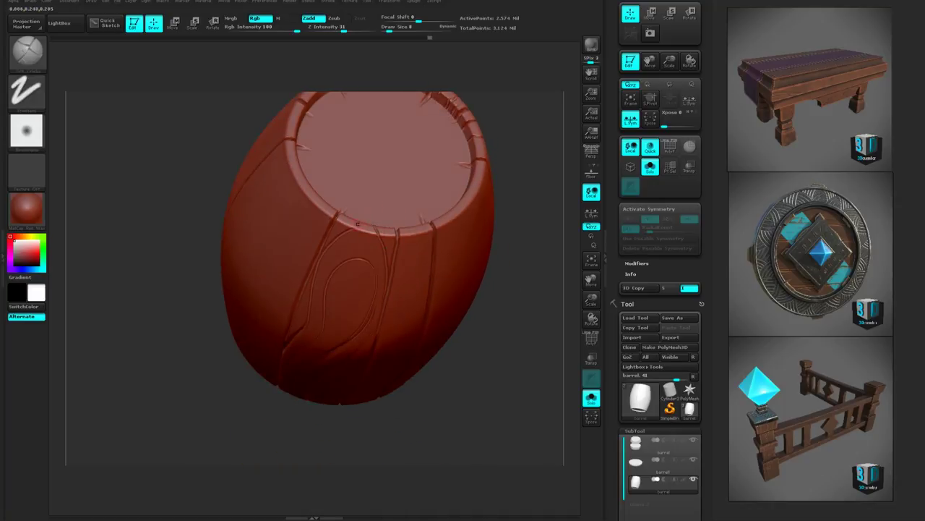
{"action": "left_click_drag", "start_coordinate": [229, 391], "coordinate": [242, 477]}
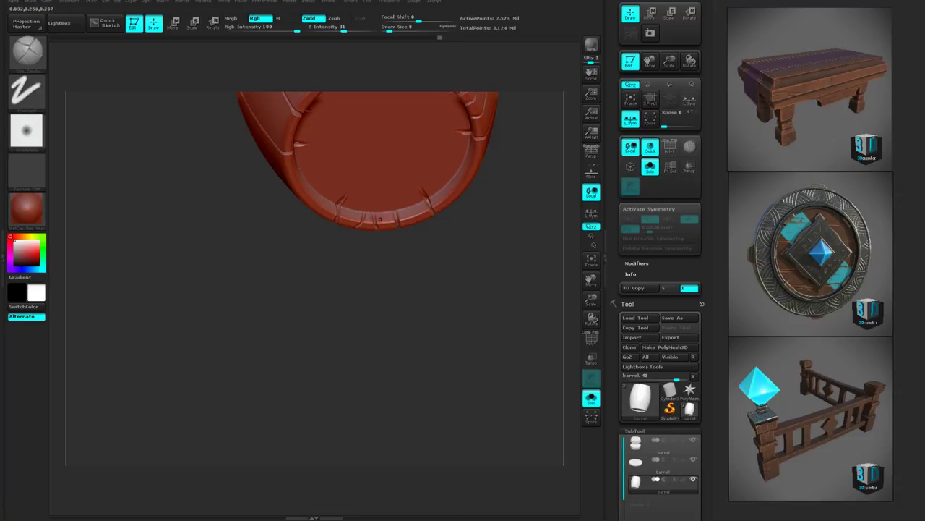
{"action": "left_click_drag", "start_coordinate": [401, 286], "coordinate": [385, 229]}
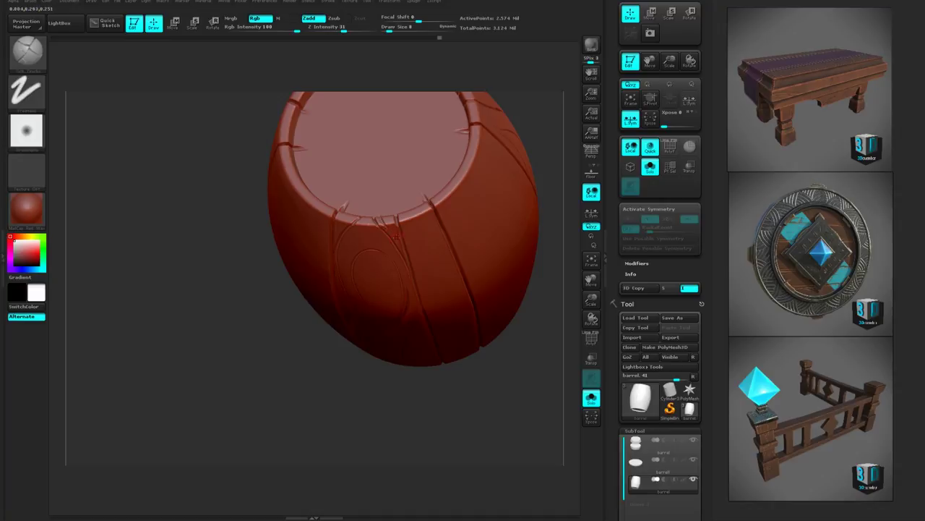
{"action": "left_click_drag", "start_coordinate": [377, 407], "coordinate": [394, 231]}
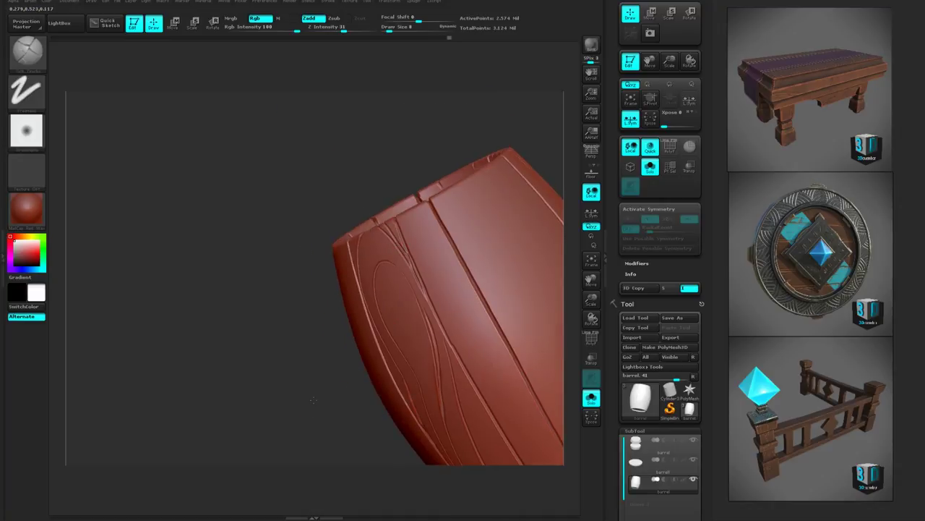
Step: Roughen and widen the seam beside the knotted plank and thicken the groove strokes that branch from it
{"action": "left_click_drag", "start_coordinate": [418, 283], "coordinate": [523, 277]}
{"action": "left_click_drag", "start_coordinate": [488, 242], "coordinate": [476, 287], "text": "alt"}
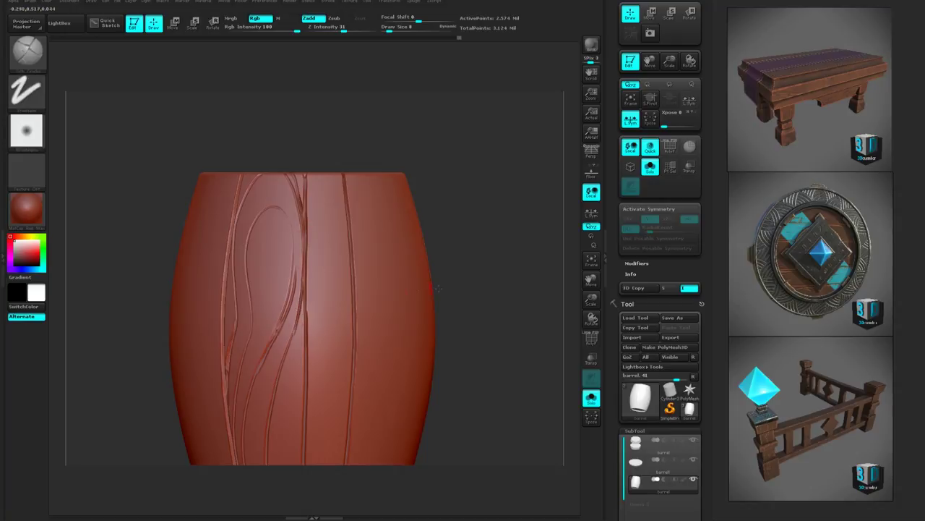
{"action": "mouse_move", "coordinate": [489, 293]}
{"action": "left_mouse_down"}
{"action": "mouse_move", "coordinate": [463, 298]}
{"action": "mouse_move", "coordinate": [482, 292]}
{"action": "left_mouse_up"}
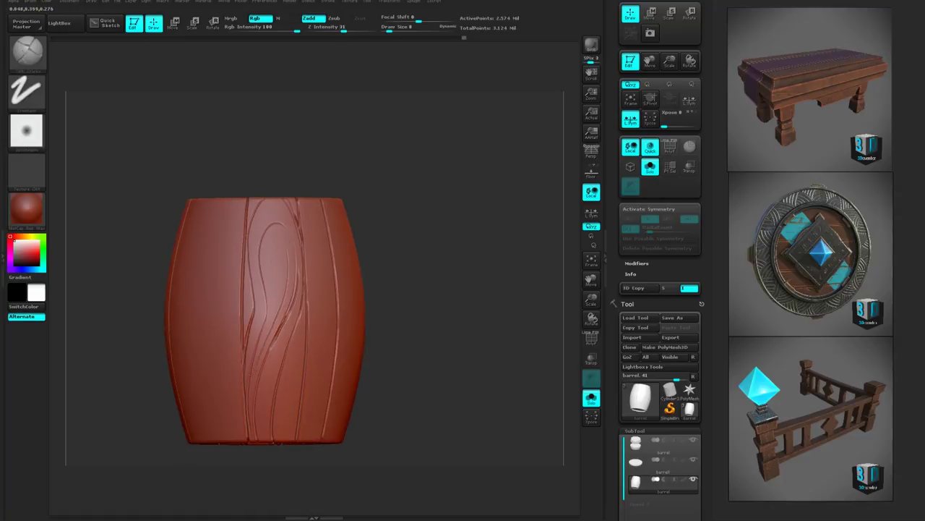
{"action": "left_click_drag", "start_coordinate": [413, 371], "coordinate": [357, 323], "text": "alt"}
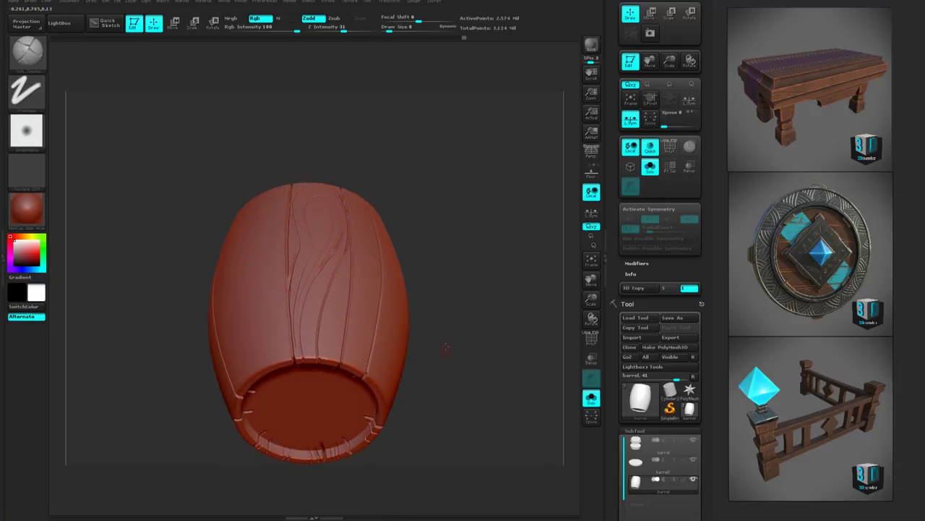
Step: Add further notches across the lower rim at the knotted plank's groove ends
{"action": "left_click_drag", "start_coordinate": [445, 348], "coordinate": [419, 258]}
{"action": "left_click_drag", "start_coordinate": [396, 321], "coordinate": [421, 271]}
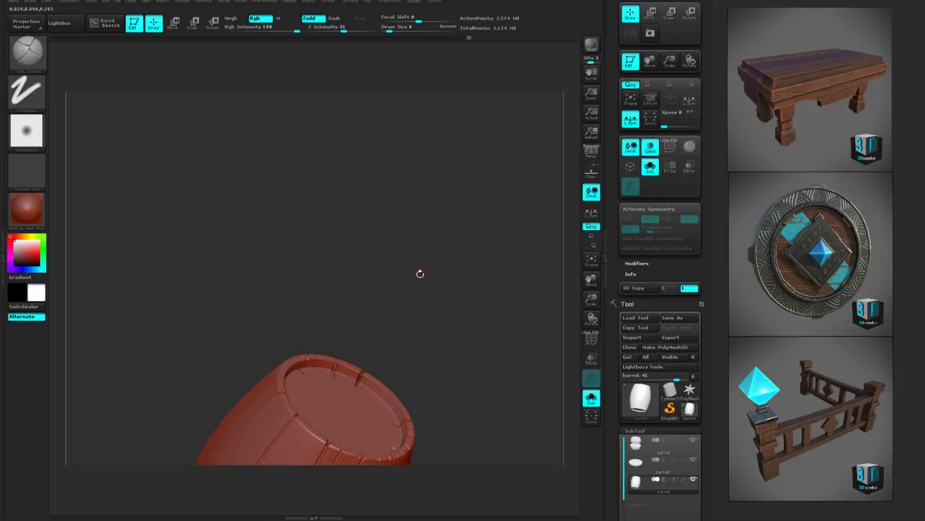
{"action": "left_click_drag", "start_coordinate": [394, 312], "coordinate": [327, 362]}
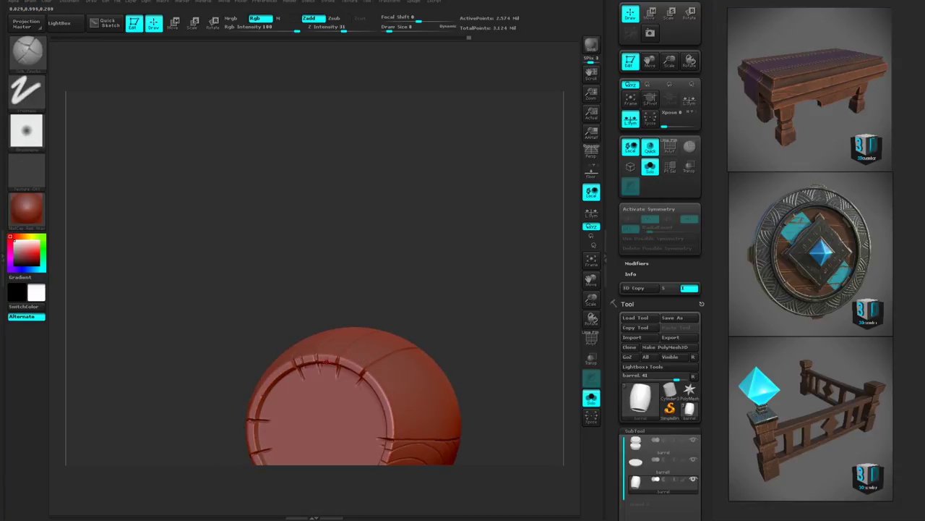
Step: Add short cracks to the knotted plank's lower half and widen its other bordering seam with the draw size at 14
{"action": "left_click_drag", "start_coordinate": [368, 320], "coordinate": [388, 345]}
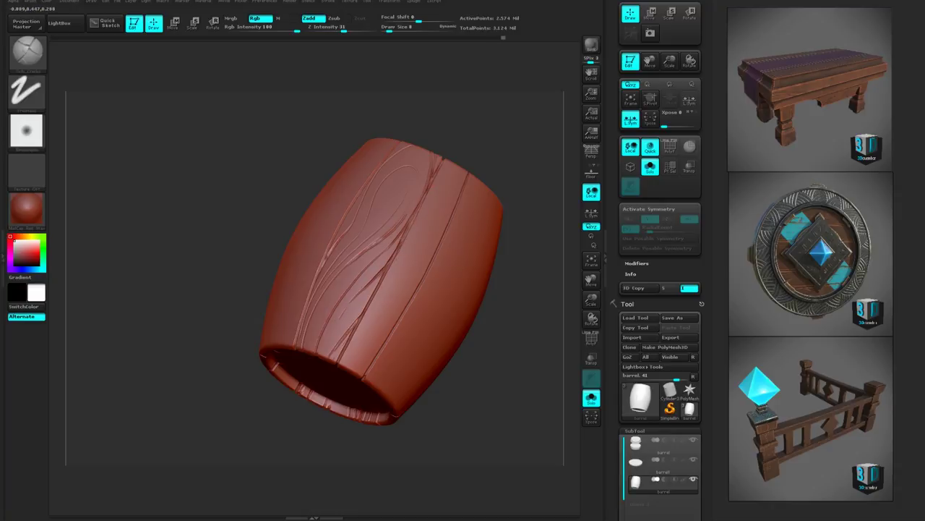
{"action": "left_click_drag", "start_coordinate": [470, 362], "coordinate": [520, 337]}
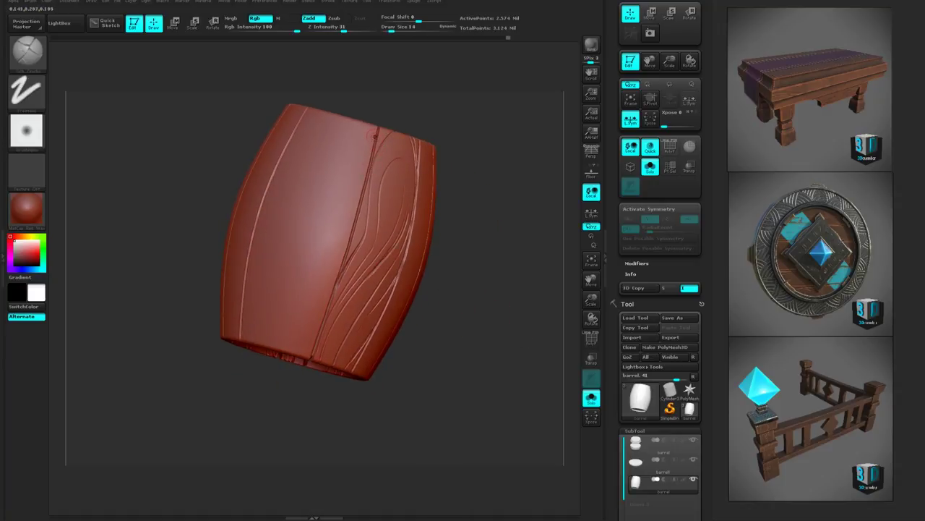
{"action": "left_click_drag", "start_coordinate": [365, 178], "coordinate": [336, 277]}
{"action": "left_click_drag", "start_coordinate": [490, 232], "coordinate": [510, 239]}
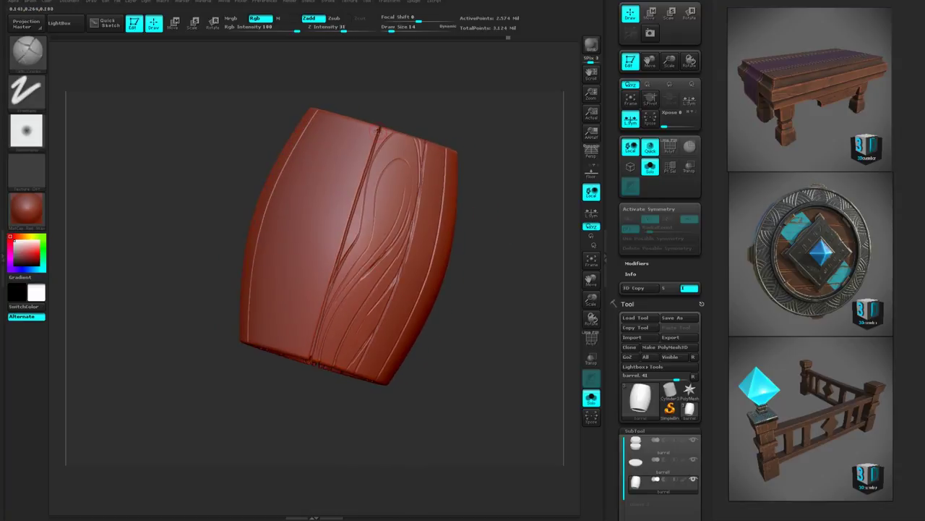
Step: Widen the upper part of the seam beside the knotted plank and check its notches on the barrel's rims
{"action": "left_click_drag", "start_coordinate": [362, 180], "coordinate": [340, 249]}
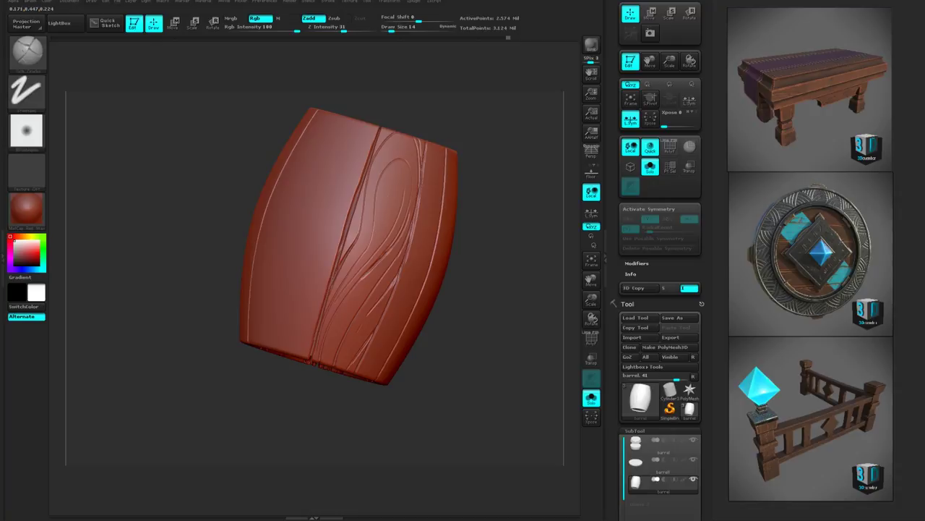
{"action": "left_click_drag", "start_coordinate": [434, 426], "coordinate": [438, 339]}
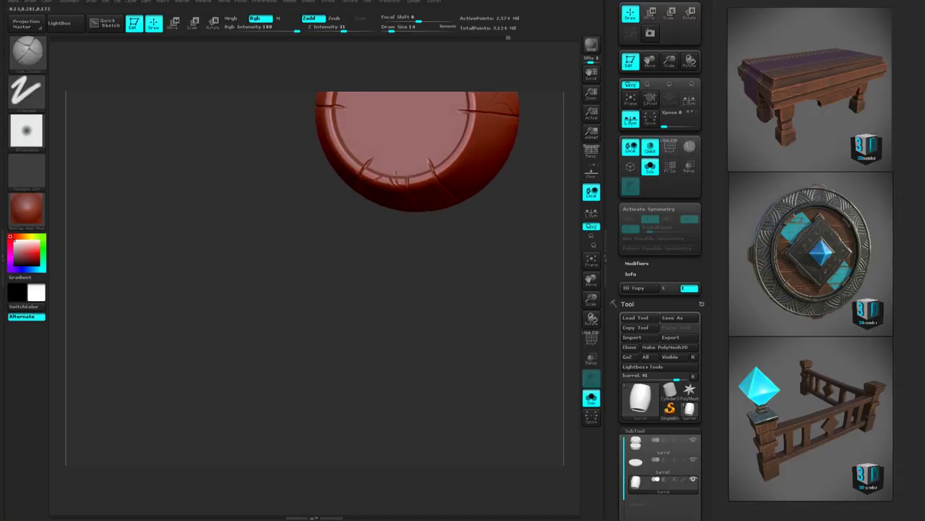
{"action": "left_click_drag", "start_coordinate": [375, 225], "coordinate": [352, 331], "text": "alt"}
{"action": "left_click_drag", "start_coordinate": [435, 340], "coordinate": [420, 270]}
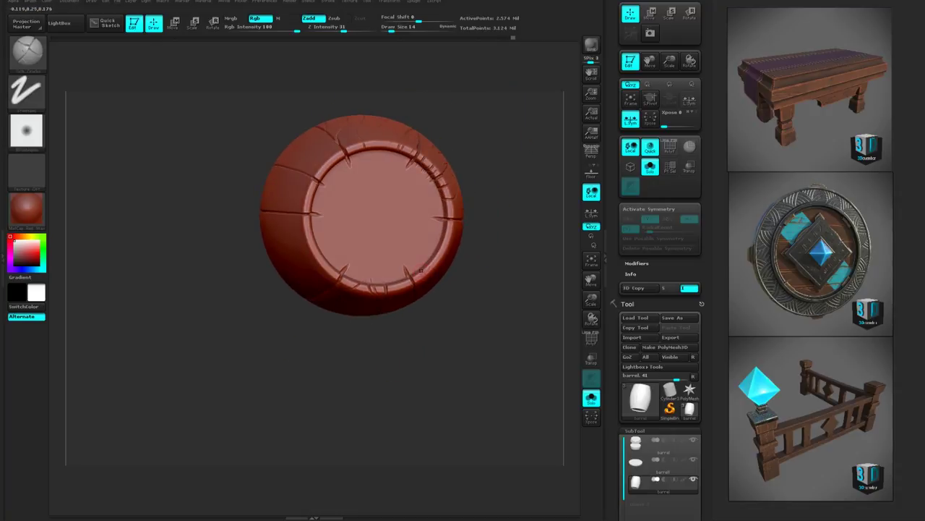
{"action": "left_click_drag", "start_coordinate": [463, 366], "coordinate": [425, 427]}
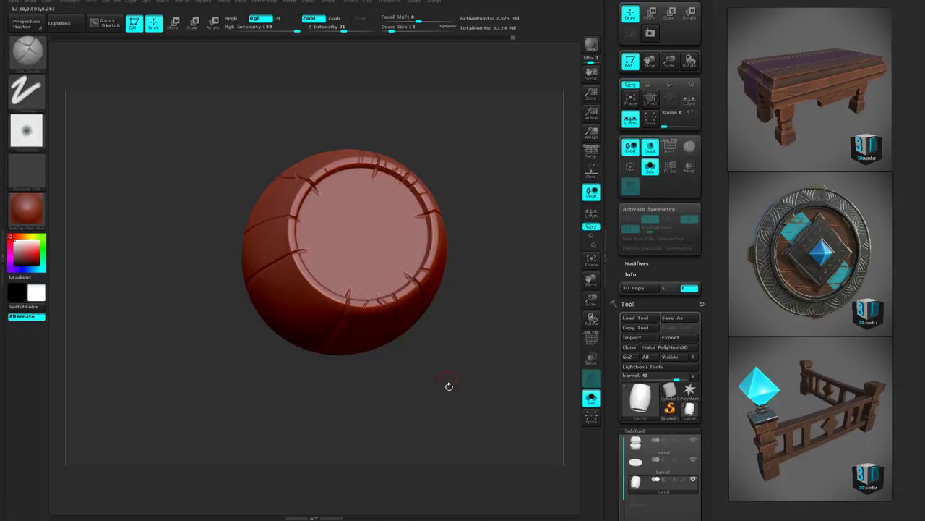
Step: Carve a long curved groove down the plain wide plank with the draw size at 9
{"action": "left_click_drag", "start_coordinate": [449, 386], "coordinate": [425, 325]}
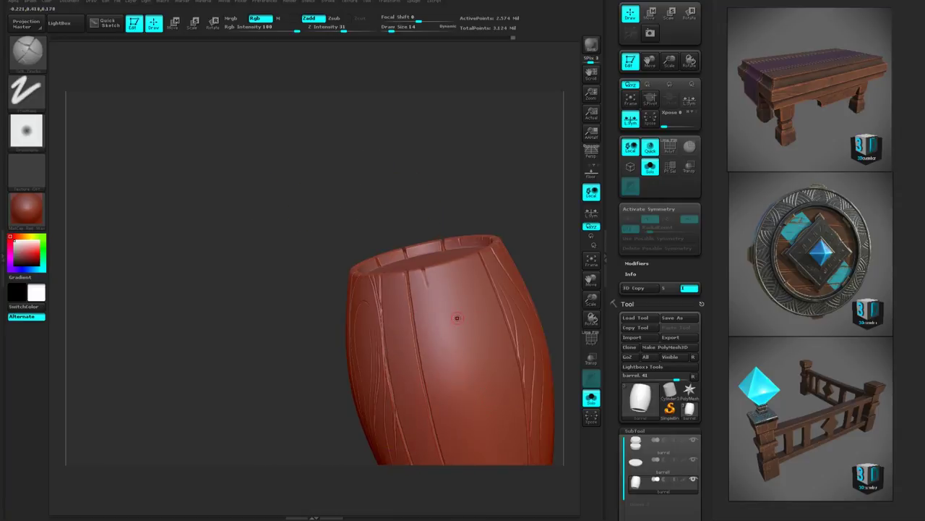
{"action": "mouse_move", "coordinate": [535, 267]}
{"action": "left_mouse_down", "text": "alt"}
{"action": "mouse_move", "coordinate": [490, 204]}
{"action": "mouse_move", "coordinate": [494, 229]}
{"action": "mouse_move", "coordinate": [509, 176]}
{"action": "left_mouse_up", "text": "alt"}
{"action": "mouse_move", "coordinate": [339, 132]}
{"action": "left_mouse_down"}
{"action": "mouse_move", "coordinate": [353, 276]}
{"action": "mouse_move", "coordinate": [346, 385]}
{"action": "left_mouse_up"}
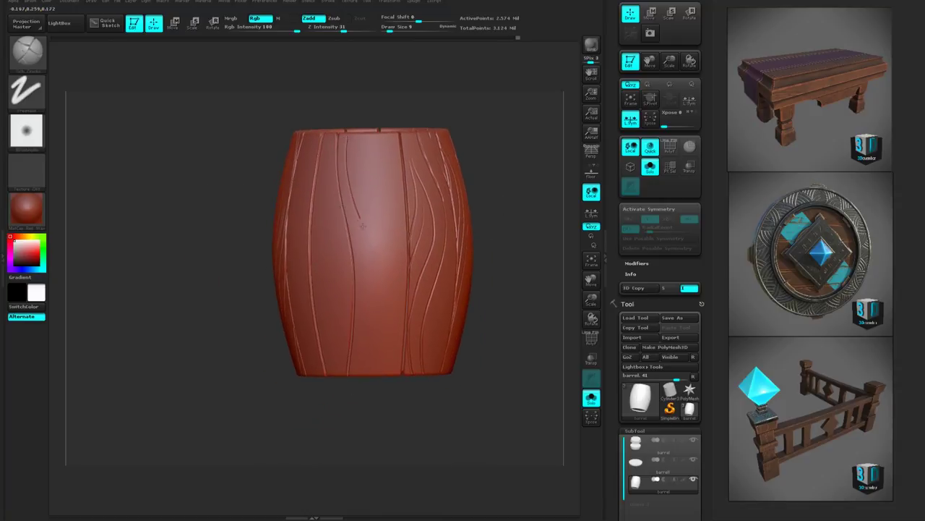
Step: Add further curved grooves to the same wide plank and notch both rims at the groove ends
{"action": "left_click_drag", "start_coordinate": [403, 420], "coordinate": [448, 116]}
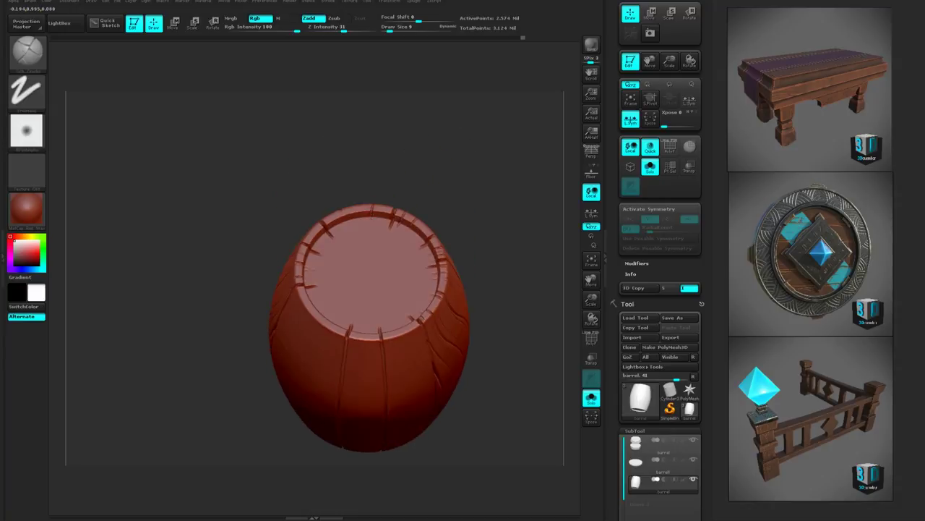
{"action": "left_click_drag", "start_coordinate": [423, 170], "coordinate": [343, 219]}
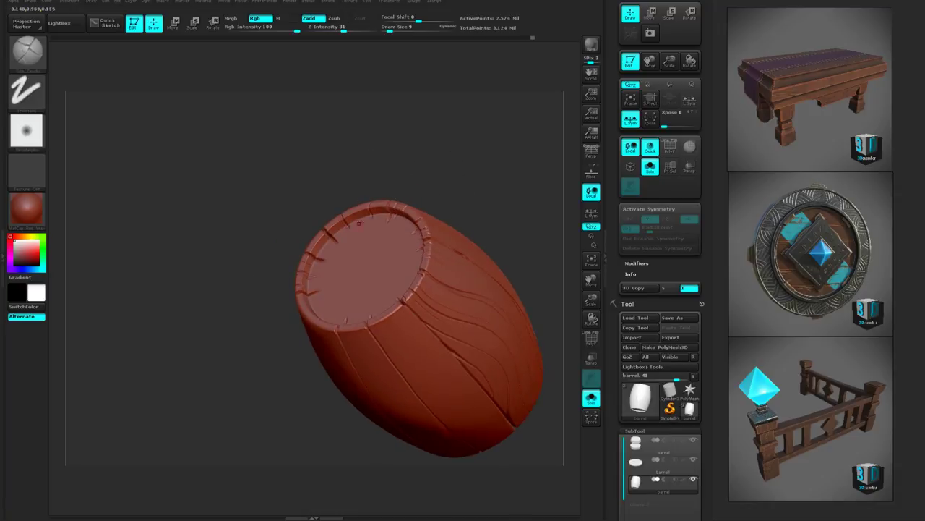
{"action": "left_click_drag", "start_coordinate": [467, 181], "coordinate": [459, 196]}
{"action": "left_click_drag", "start_coordinate": [415, 155], "coordinate": [326, 190]}
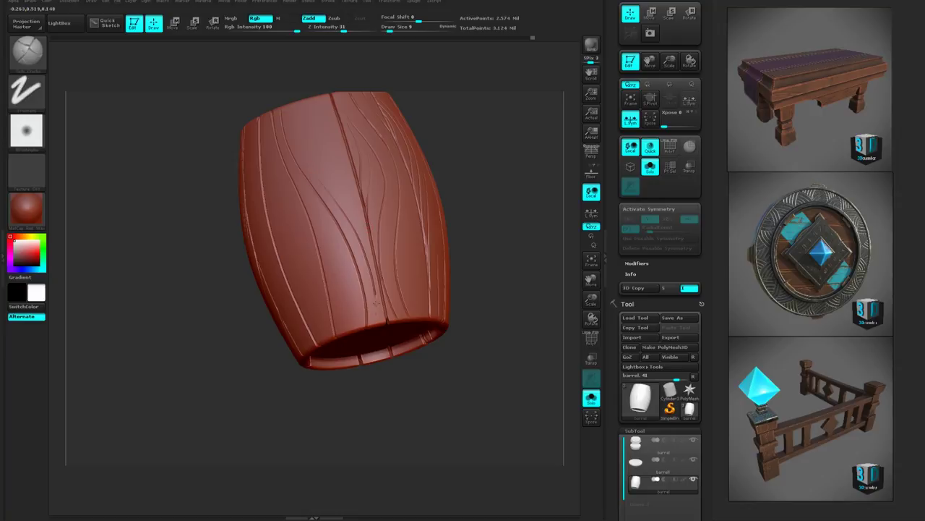
{"action": "left_click_drag", "start_coordinate": [427, 403], "coordinate": [374, 195]}
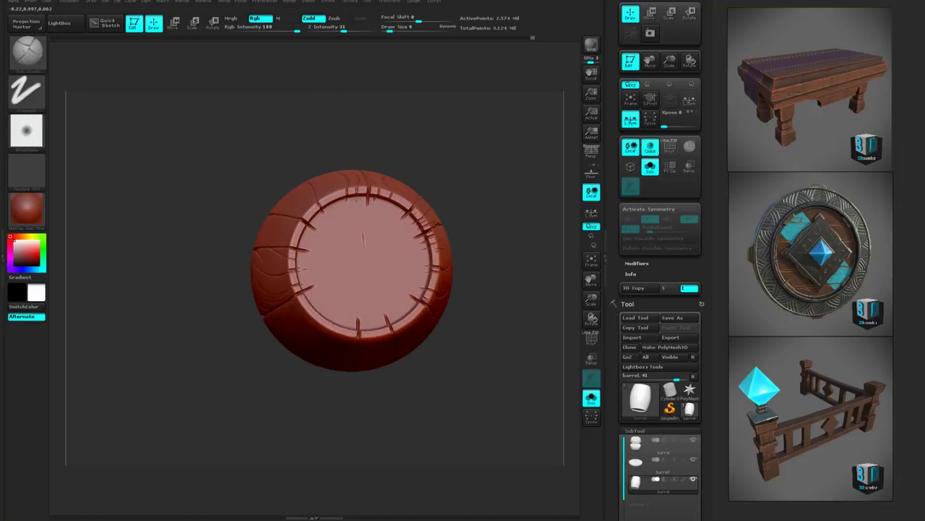
{"action": "left_click_drag", "start_coordinate": [430, 167], "coordinate": [361, 194]}
{"action": "left_click_drag", "start_coordinate": [430, 178], "coordinate": [423, 323]}
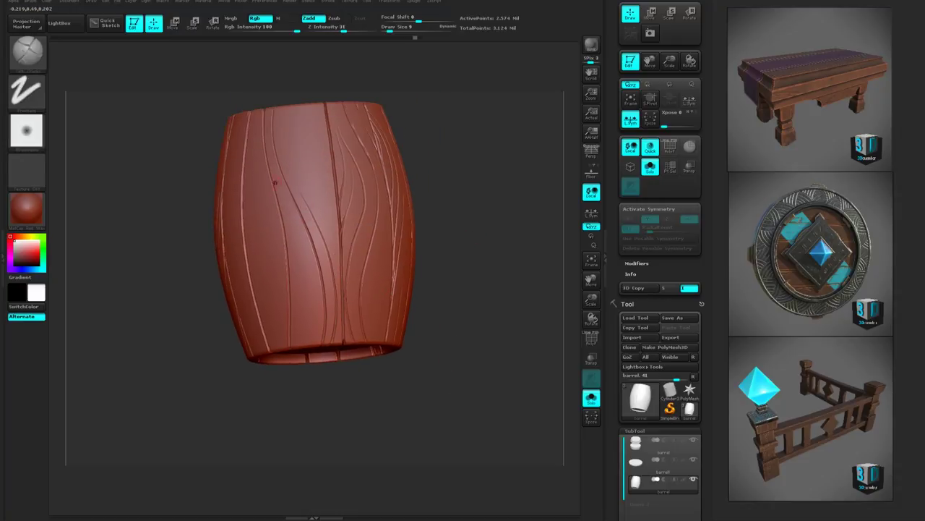
Step: Roughen and widen the seam between the narrow plank and the newly grooved plank, adding short cracks that branch from it
{"action": "left_click_drag", "start_coordinate": [449, 173], "coordinate": [418, 199]}
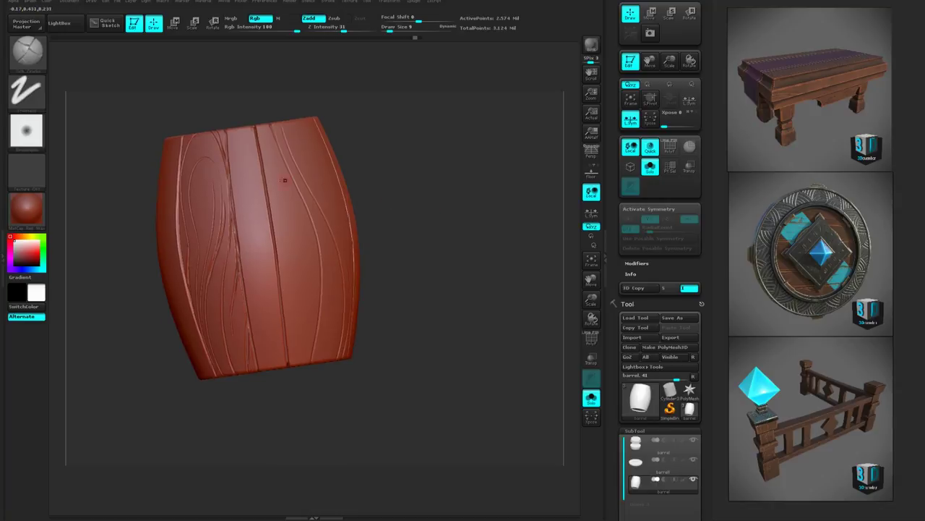
{"action": "left_click_drag", "start_coordinate": [266, 178], "coordinate": [282, 211]}
{"action": "left_click_drag", "start_coordinate": [359, 412], "coordinate": [302, 278]}
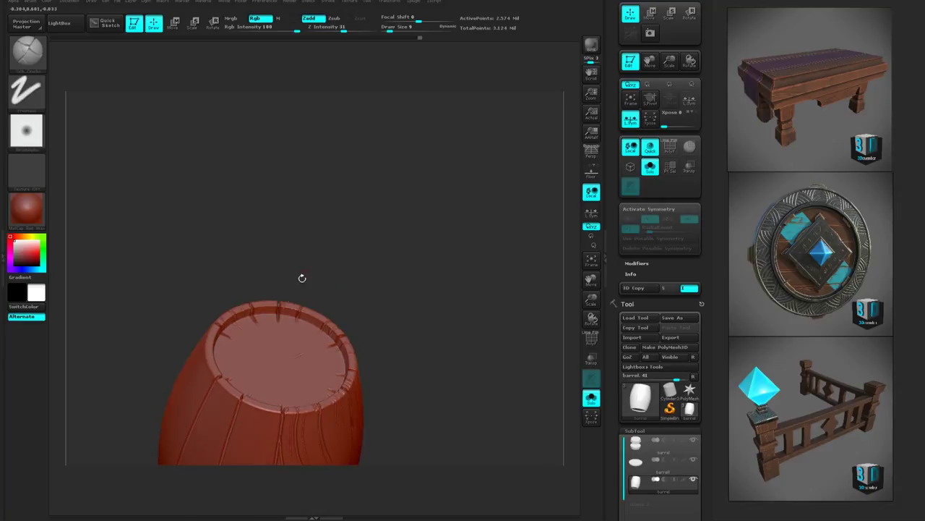
{"action": "left_click_drag", "start_coordinate": [361, 283], "coordinate": [285, 302]}
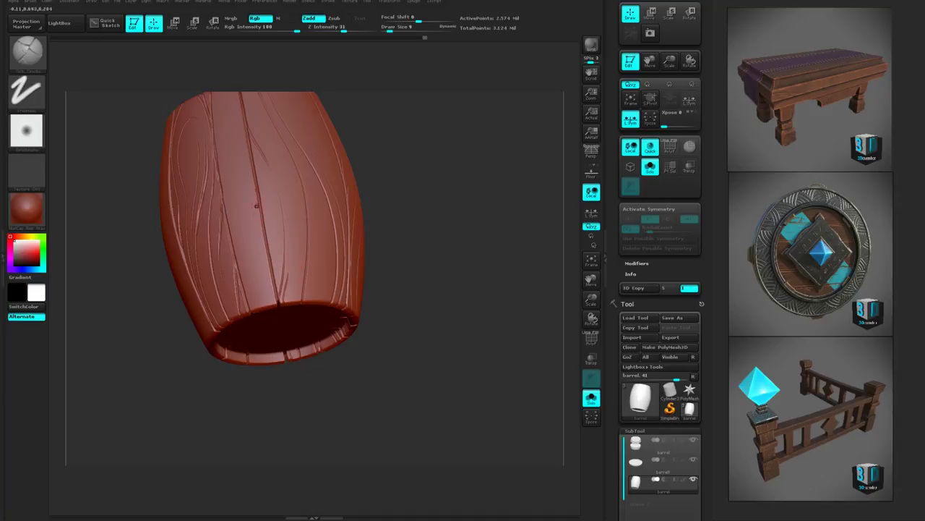
{"action": "left_click_drag", "start_coordinate": [253, 173], "coordinate": [266, 307]}
{"action": "mouse_move", "coordinate": [390, 311]}
{"action": "left_mouse_down"}
{"action": "mouse_move", "coordinate": [385, 245]}
{"action": "mouse_move", "coordinate": [361, 195]}
{"action": "left_mouse_up"}
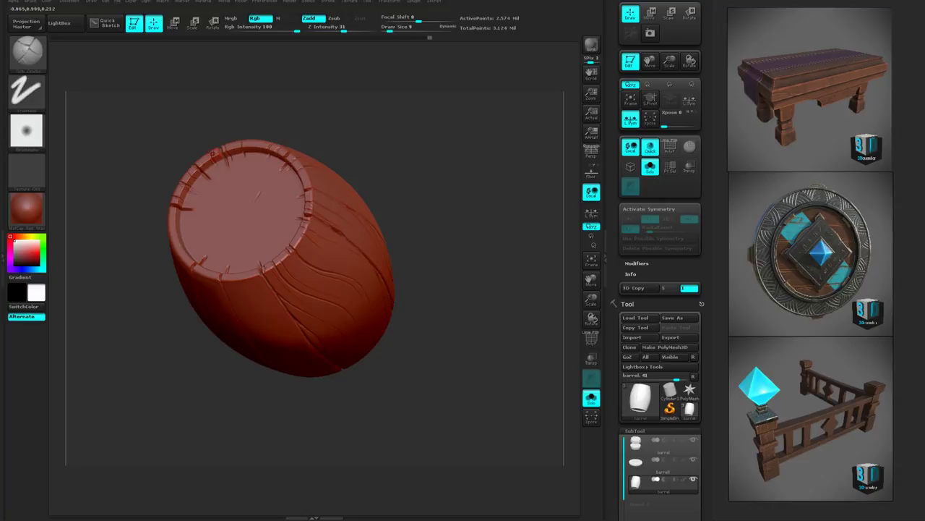
{"action": "left_click_drag", "start_coordinate": [248, 155], "coordinate": [448, 376]}
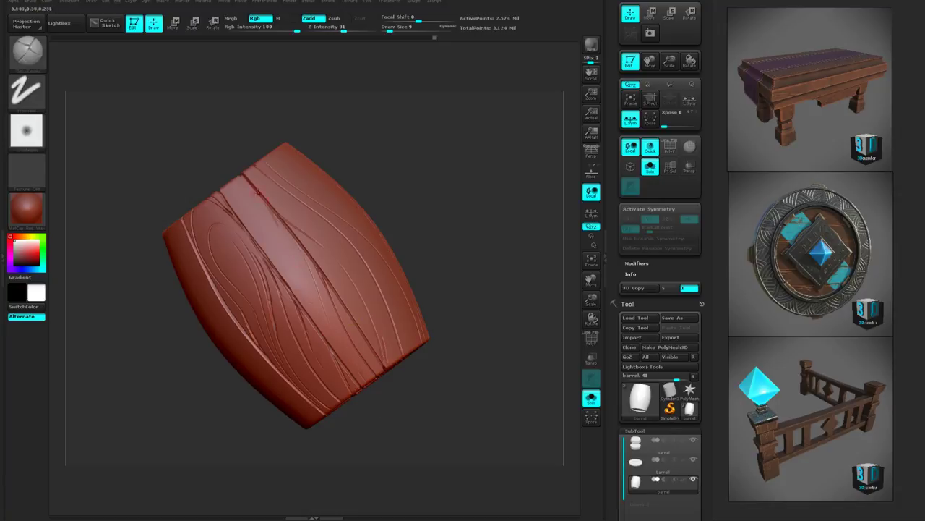
{"action": "mouse_move", "coordinate": [380, 154]}
{"action": "left_mouse_down"}
{"action": "mouse_move", "coordinate": [414, 226]}
{"action": "mouse_move", "coordinate": [398, 258]}
{"action": "mouse_move", "coordinate": [304, 323]}
{"action": "left_mouse_up"}
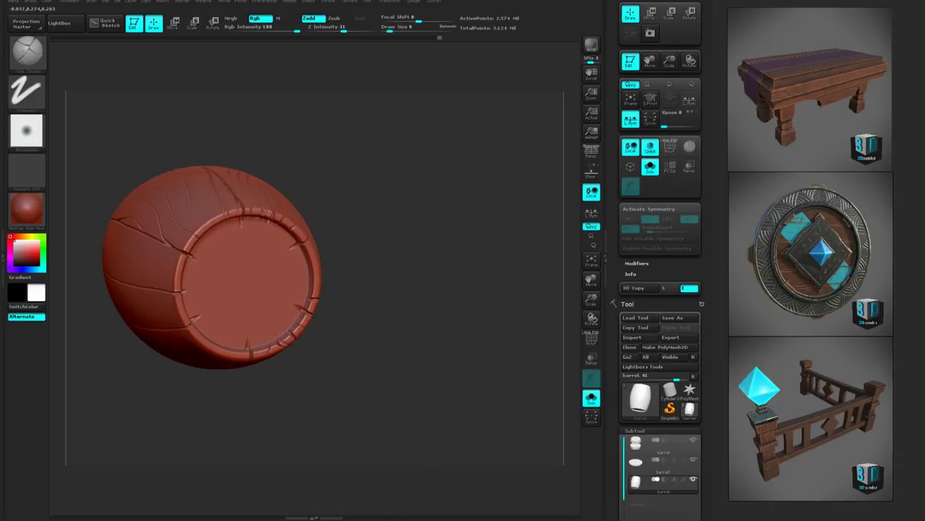
{"action": "left_click_drag", "start_coordinate": [322, 350], "coordinate": [388, 457]}
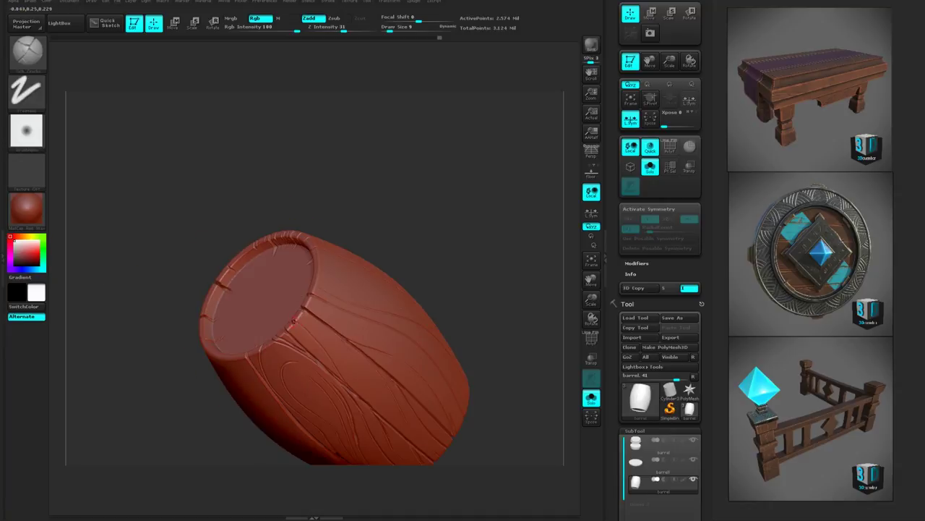
Step: Redo the first groove stroke on the plain plank beside the grooved one, carving wavy grooves that bulge away from the shared seam
{"action": "left_click_drag", "start_coordinate": [464, 266], "coordinate": [360, 187]}
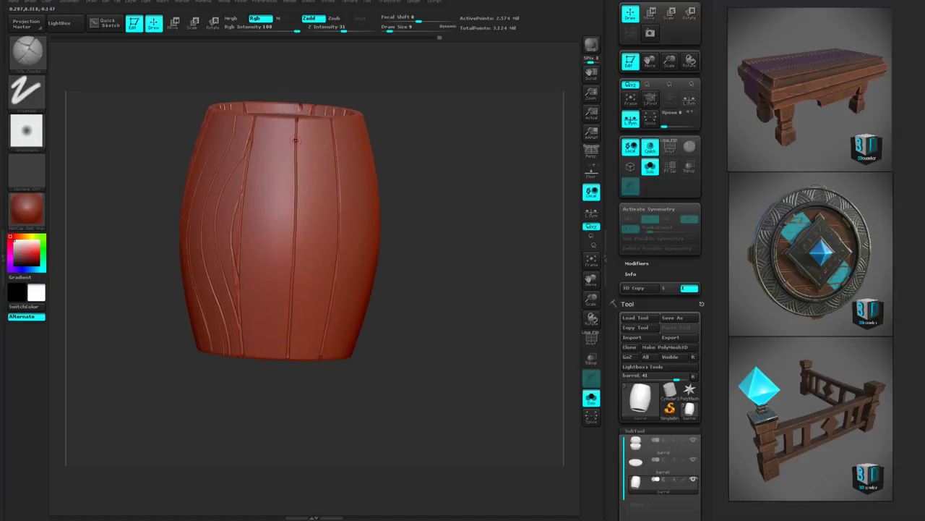
{"action": "left_click_drag", "start_coordinate": [297, 141], "coordinate": [257, 244]}
{"action": "key", "text": "ctrl+z"}
{"action": "left_click_drag", "start_coordinate": [261, 117], "coordinate": [271, 253]}
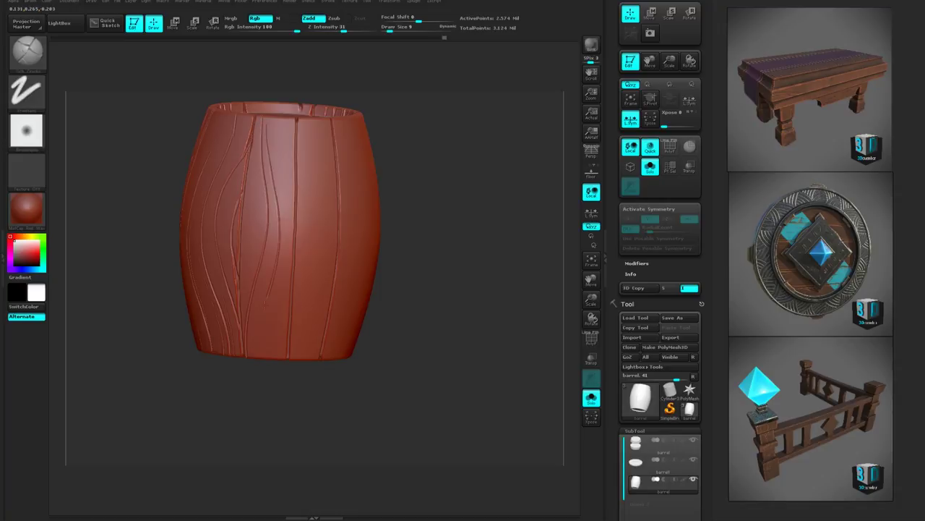
Step: Notch both rims where the new wavy grooves end and touch up the neighbouring seam
{"action": "left_click_drag", "start_coordinate": [289, 405], "coordinate": [296, 216]}
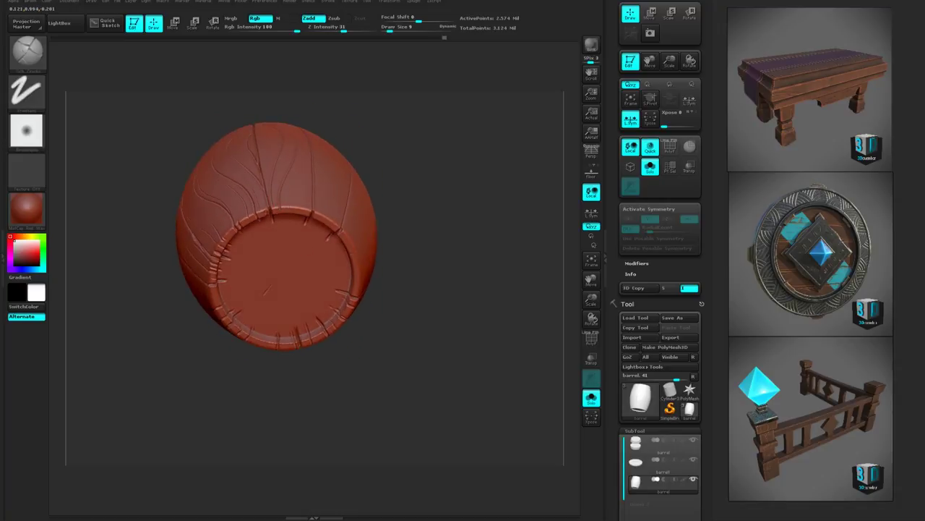
{"action": "left_click_drag", "start_coordinate": [365, 166], "coordinate": [278, 213]}
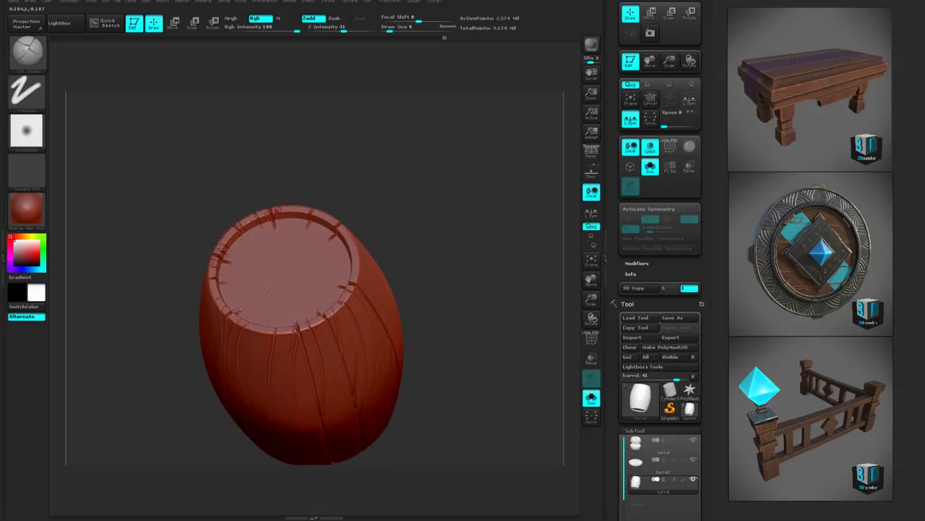
{"action": "left_click_drag", "start_coordinate": [359, 162], "coordinate": [366, 329]}
{"action": "left_click_drag", "start_coordinate": [279, 218], "coordinate": [295, 311]}
{"action": "left_click_drag", "start_coordinate": [383, 318], "coordinate": [376, 206]}
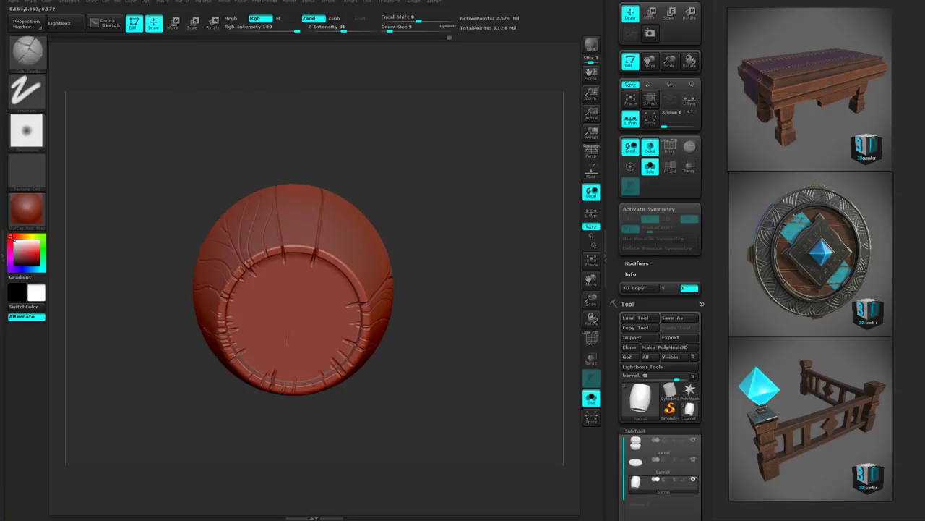
{"action": "left_click_drag", "start_coordinate": [288, 177], "coordinate": [253, 195]}
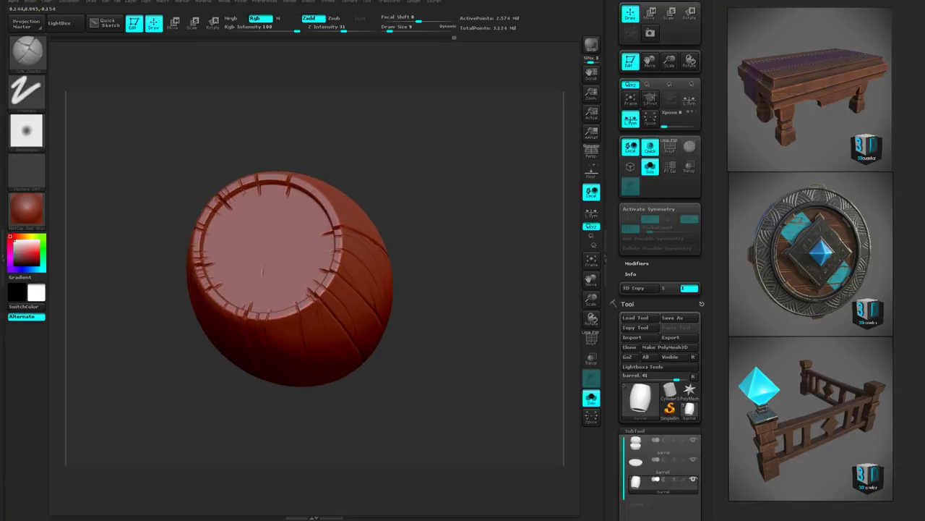
{"action": "left_click_drag", "start_coordinate": [320, 132], "coordinate": [325, 307]}
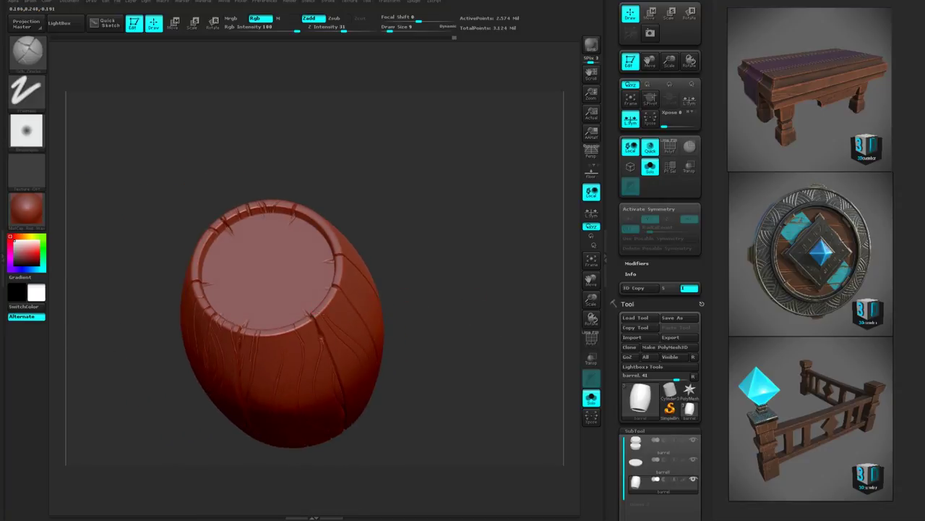
{"action": "left_click_drag", "start_coordinate": [401, 253], "coordinate": [432, 314]}
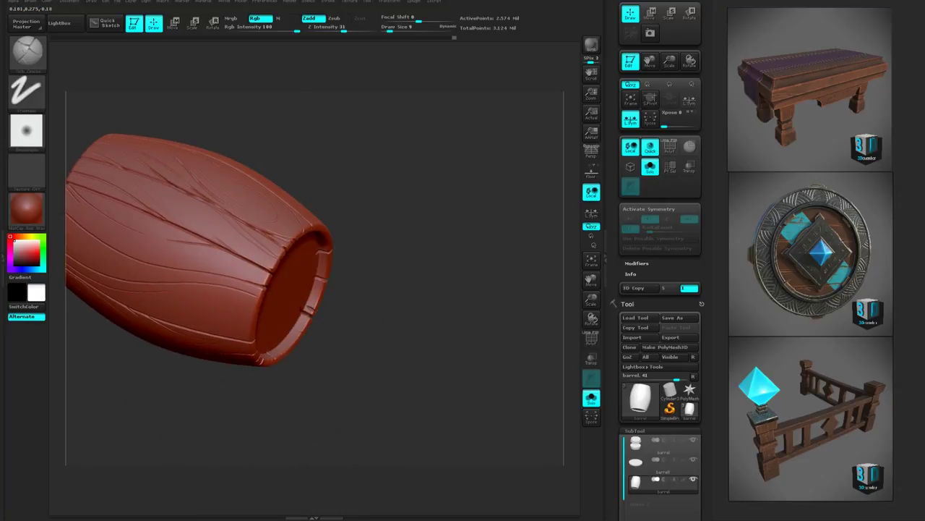
{"action": "left_click_drag", "start_coordinate": [358, 313], "coordinate": [315, 326]}
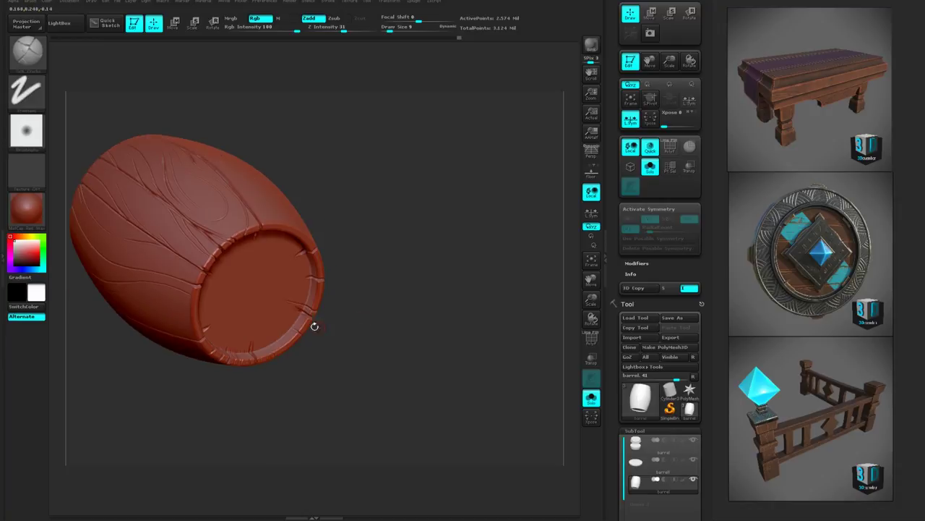
{"action": "left_click_drag", "start_coordinate": [345, 363], "coordinate": [298, 337]}
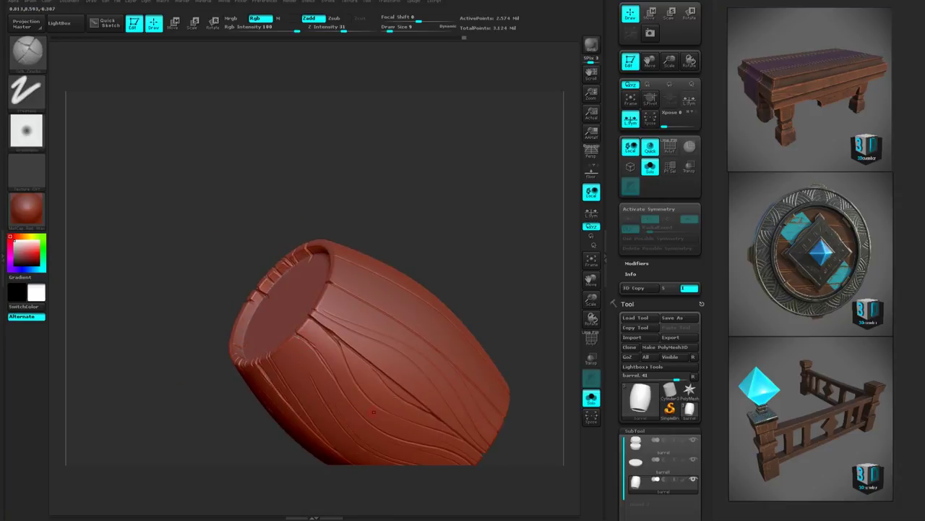
{"action": "mouse_move", "coordinate": [477, 249]}
{"action": "left_mouse_down"}
{"action": "mouse_move", "coordinate": [492, 256]}
{"action": "mouse_move", "coordinate": [512, 313]}
{"action": "mouse_move", "coordinate": [471, 263]}
{"action": "left_mouse_up"}
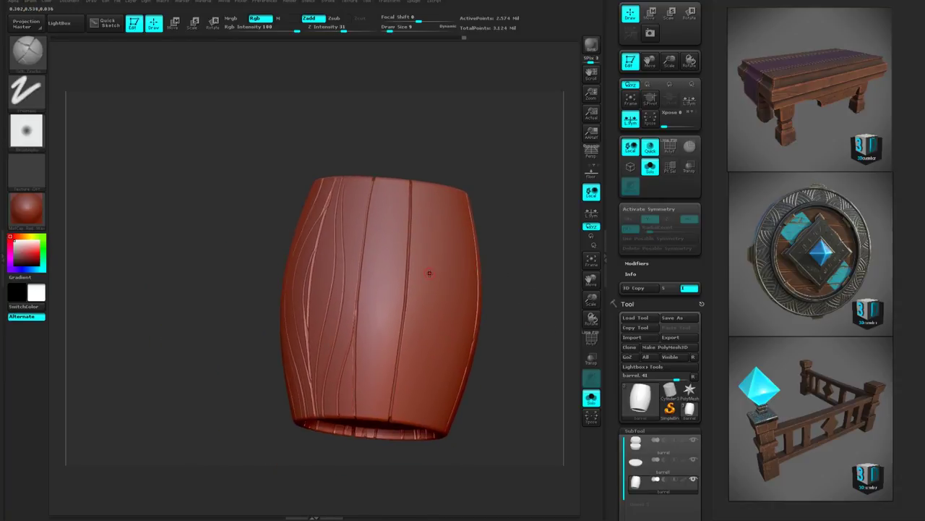
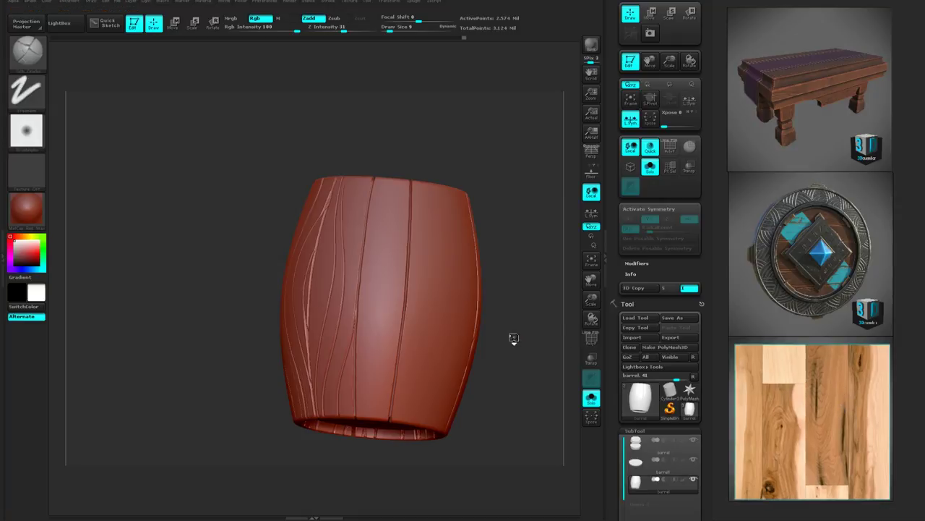
Step: Try carving a V-shaped grain groove across the wide plain plank with the Dam Standard brush, following the wood texture reference
{"action": "left_click_drag", "start_coordinate": [510, 337], "coordinate": [519, 366]}
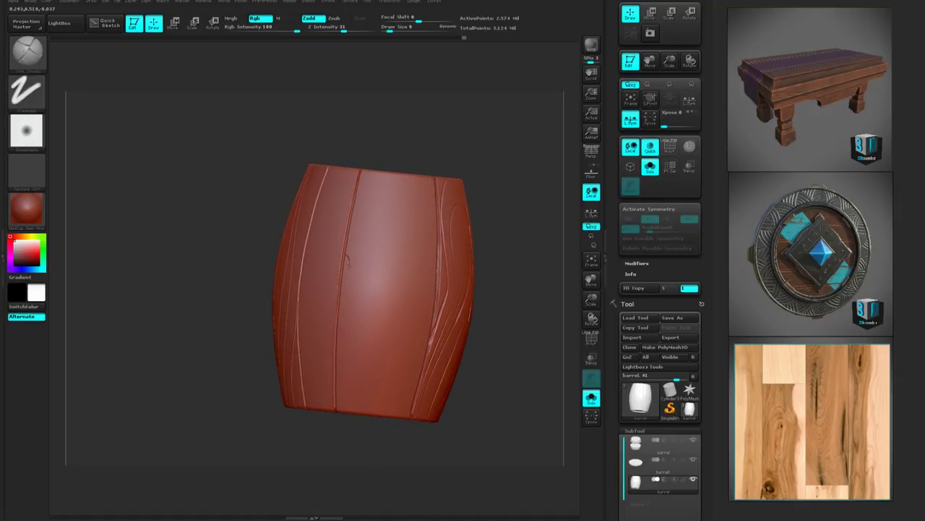
{"action": "mouse_move", "coordinate": [348, 261]}
{"action": "left_mouse_down"}
{"action": "mouse_move", "coordinate": [360, 313]}
{"action": "mouse_move", "coordinate": [373, 314]}
{"action": "mouse_move", "coordinate": [435, 186]}
{"action": "left_mouse_up"}
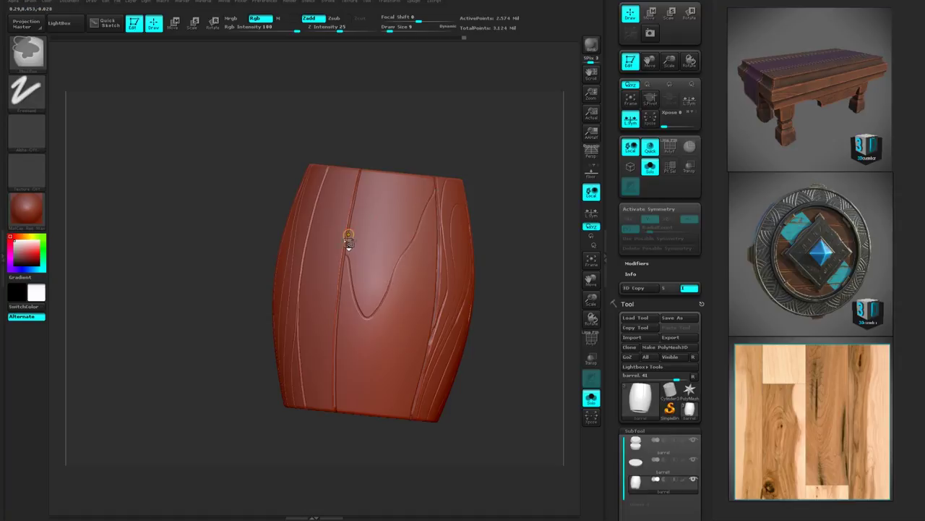
{"action": "key", "text": "b"}
{"action": "key", "text": "d"}
{"action": "key", "text": "s"}
{"action": "mouse_move", "coordinate": [348, 246]}
{"action": "left_mouse_down"}
{"action": "mouse_move", "coordinate": [355, 288]}
{"action": "mouse_move", "coordinate": [379, 312]}
{"action": "mouse_move", "coordinate": [423, 219]}
{"action": "left_mouse_up"}
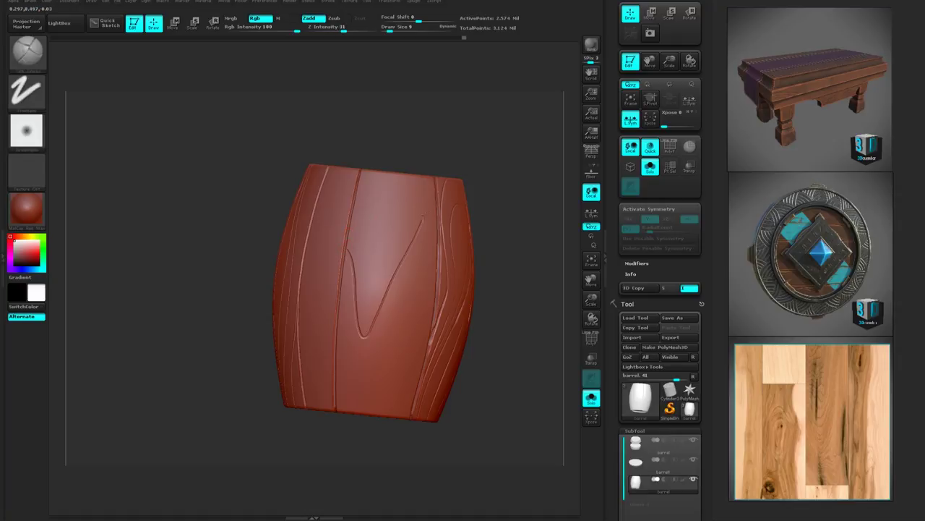
{"action": "key", "text": "ctrl+z"}
{"action": "key", "text": "ctrl+z"}
Step: Carve nested V-shaped grain grooves across the upper half of the narrow plain plank, redoing the first stroke
{"action": "mouse_move", "coordinate": [497, 184]}
{"action": "left_mouse_down"}
{"action": "mouse_move", "coordinate": [482, 185]}
{"action": "mouse_move", "coordinate": [532, 188]}
{"action": "mouse_move", "coordinate": [515, 184]}
{"action": "left_mouse_up"}
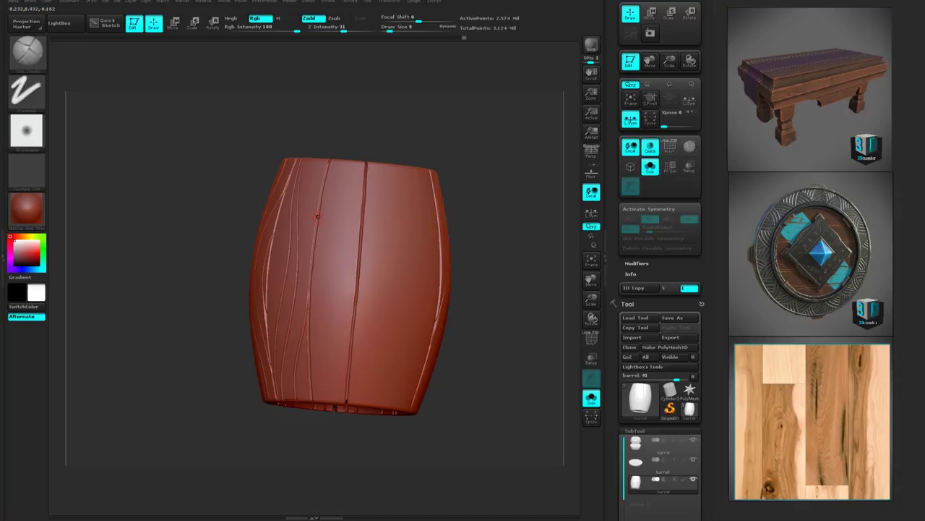
{"action": "mouse_move", "coordinate": [317, 217]}
{"action": "left_mouse_down"}
{"action": "mouse_move", "coordinate": [323, 261]}
{"action": "mouse_move", "coordinate": [349, 246]}
{"action": "mouse_move", "coordinate": [355, 204]}
{"action": "left_mouse_up"}
{"action": "key", "text": "ctrl+z"}
{"action": "mouse_move", "coordinate": [324, 235]}
{"action": "left_mouse_down"}
{"action": "mouse_move", "coordinate": [329, 265]}
{"action": "mouse_move", "coordinate": [362, 212]}
{"action": "left_mouse_up"}
{"action": "left_click_drag", "start_coordinate": [471, 209], "coordinate": [483, 212]}
{"action": "mouse_move", "coordinate": [315, 249]}
{"action": "left_mouse_down"}
{"action": "mouse_move", "coordinate": [323, 285]}
{"action": "mouse_move", "coordinate": [345, 268]}
{"action": "mouse_move", "coordinate": [362, 232]}
{"action": "left_mouse_up"}
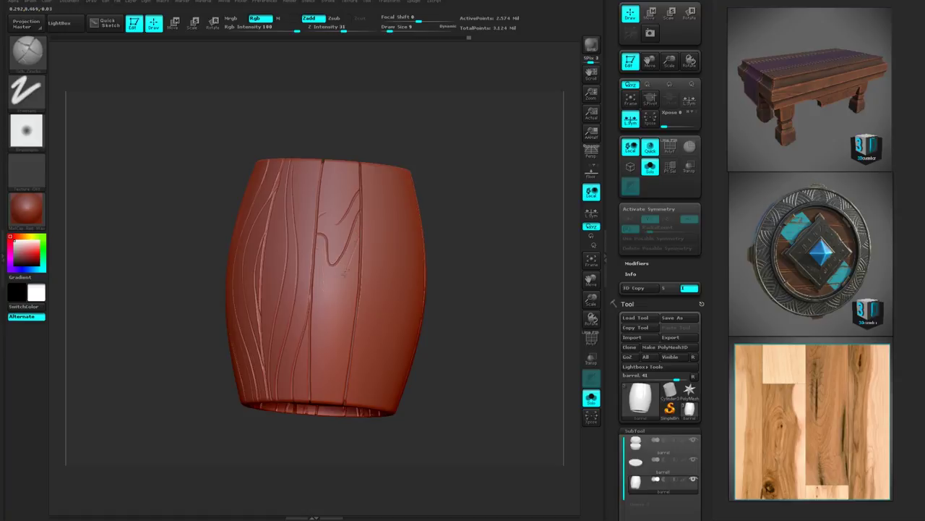
{"action": "mouse_move", "coordinate": [345, 273]}
{"action": "left_mouse_down"}
{"action": "mouse_move", "coordinate": [328, 298]}
{"action": "mouse_move", "coordinate": [316, 255]}
{"action": "left_mouse_up"}
{"action": "left_click_drag", "start_coordinate": [321, 218], "coordinate": [326, 223]}
{"action": "left_click_drag", "start_coordinate": [419, 201], "coordinate": [433, 250], "text": "alt"}
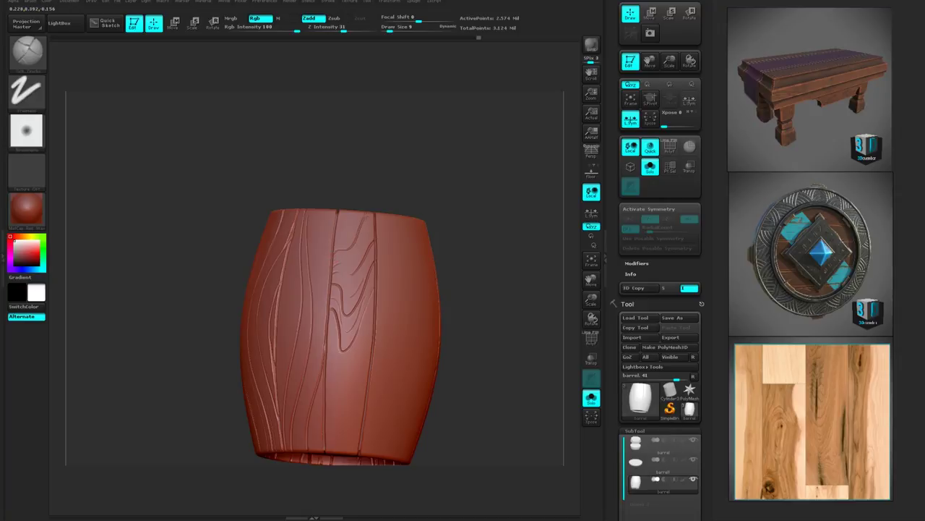
Step: Notch the upper rim of the V-grained plank and continue its V-shaped grooves down the lower half
{"action": "left_click_drag", "start_coordinate": [427, 190], "coordinate": [429, 261]}
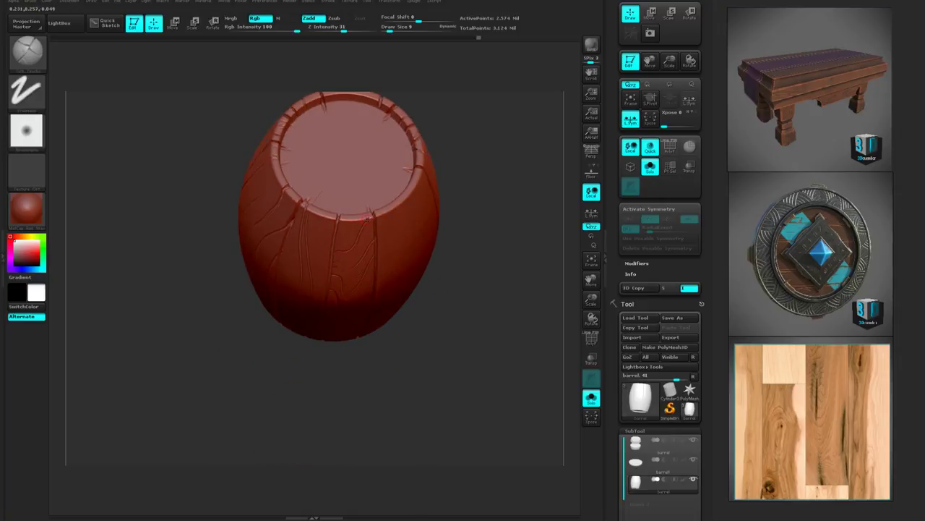
{"action": "left_click_drag", "start_coordinate": [441, 229], "coordinate": [439, 279]}
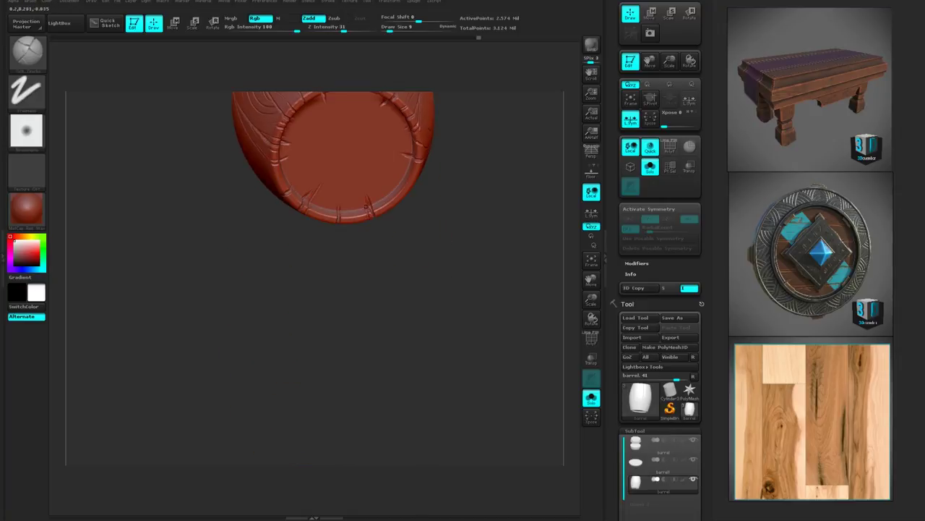
{"action": "mouse_move", "coordinate": [374, 250]}
{"action": "left_mouse_down"}
{"action": "mouse_move", "coordinate": [461, 309]}
{"action": "mouse_move", "coordinate": [475, 255]}
{"action": "mouse_move", "coordinate": [471, 231]}
{"action": "mouse_move", "coordinate": [446, 215]}
{"action": "left_mouse_up"}
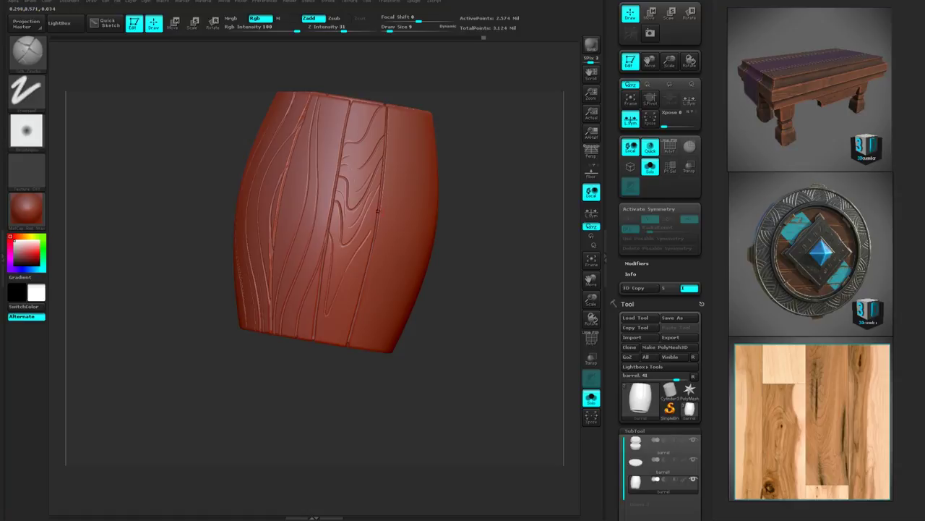
{"action": "left_click_drag", "start_coordinate": [344, 280], "coordinate": [325, 297]}
{"action": "left_click_drag", "start_coordinate": [405, 366], "coordinate": [415, 323]}
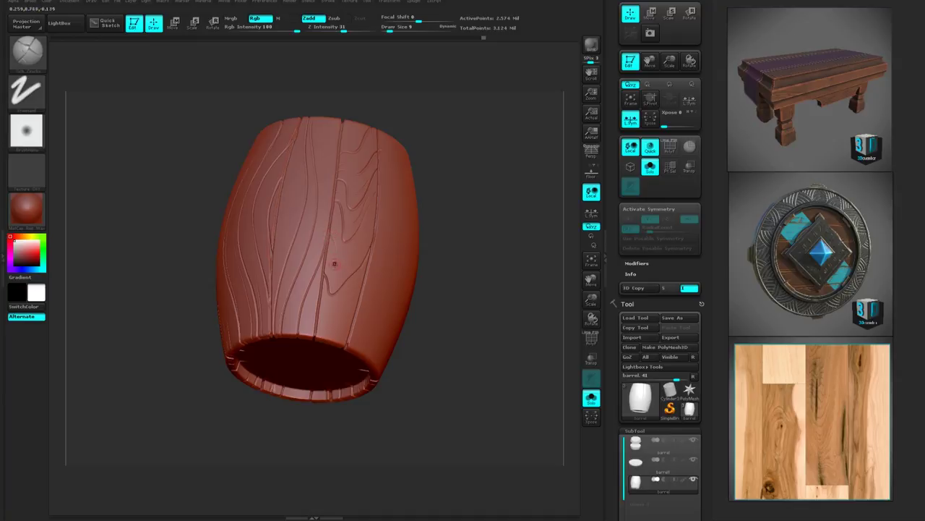
Step: Carve long wavy grooves down the wide plain plank, with the inner pair converging near the lower rim and outer ones following the seams
{"action": "left_click_drag", "start_coordinate": [444, 256], "coordinate": [220, 409]}
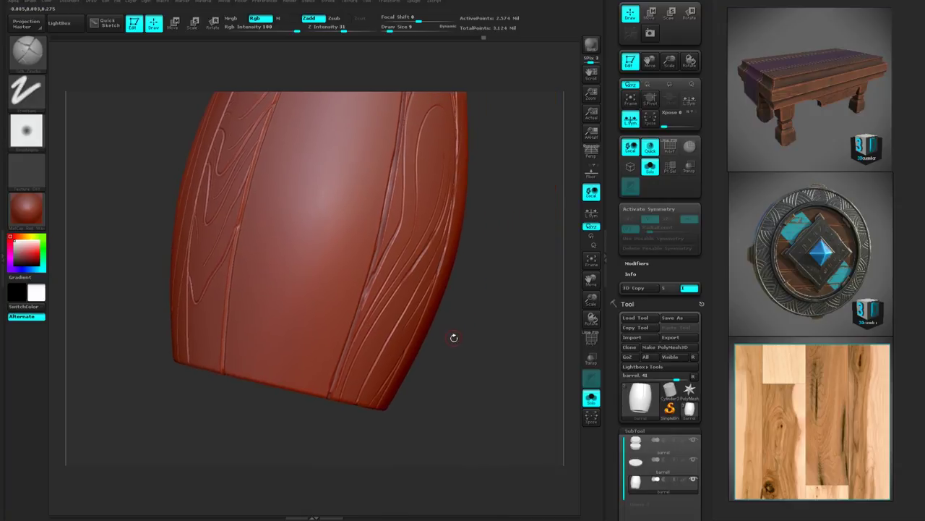
{"action": "left_click_drag", "start_coordinate": [461, 344], "coordinate": [455, 372]}
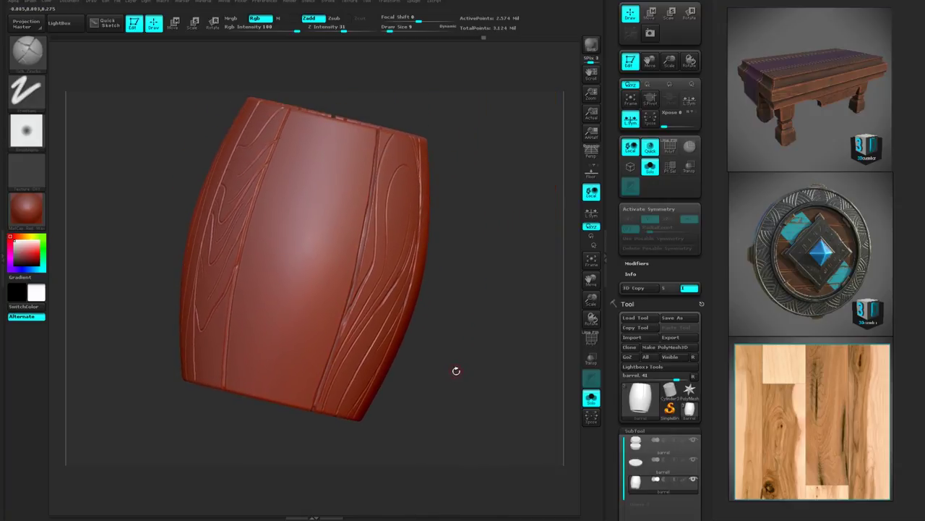
{"action": "left_click_drag", "start_coordinate": [469, 368], "coordinate": [487, 342]}
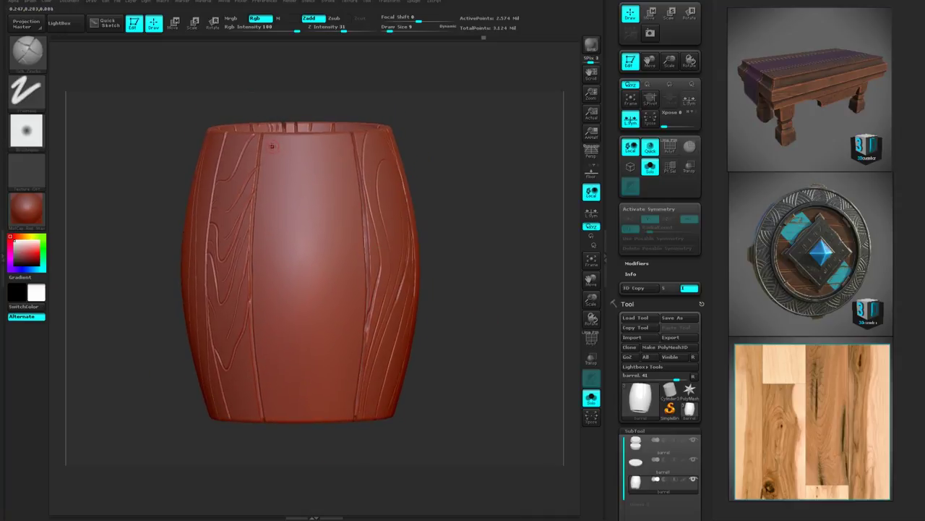
{"action": "mouse_move", "coordinate": [290, 165]}
{"action": "left_mouse_down"}
{"action": "mouse_move", "coordinate": [276, 205]}
{"action": "mouse_move", "coordinate": [288, 331]}
{"action": "left_mouse_up"}
{"action": "left_click_drag", "start_coordinate": [339, 206], "coordinate": [320, 274]}
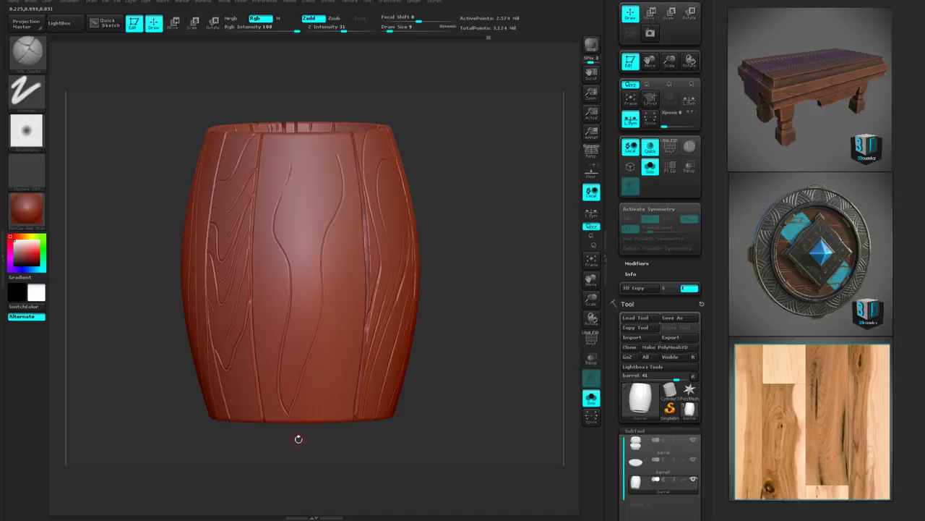
{"action": "left_click_drag", "start_coordinate": [299, 439], "coordinate": [299, 372]}
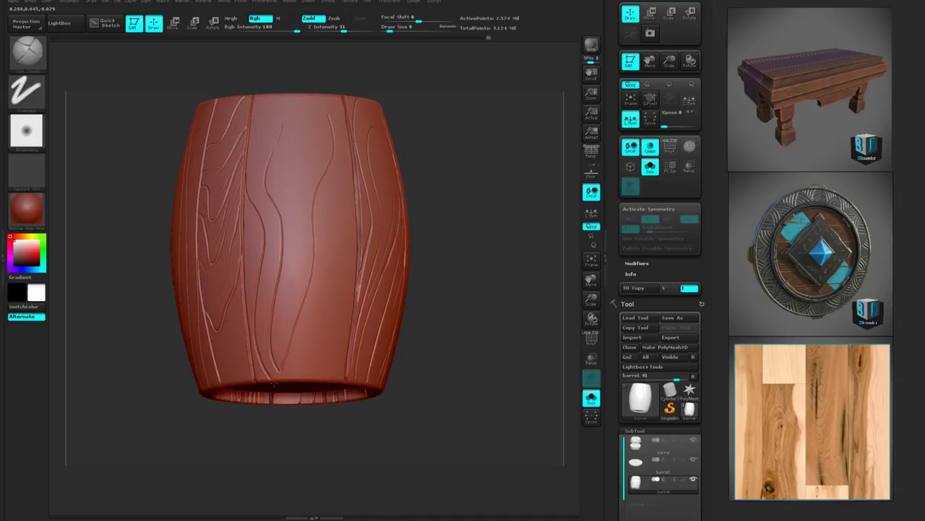
{"action": "mouse_move", "coordinate": [440, 318]}
{"action": "left_mouse_down"}
{"action": "mouse_move", "coordinate": [456, 316]}
{"action": "mouse_move", "coordinate": [432, 321]}
{"action": "left_mouse_up"}
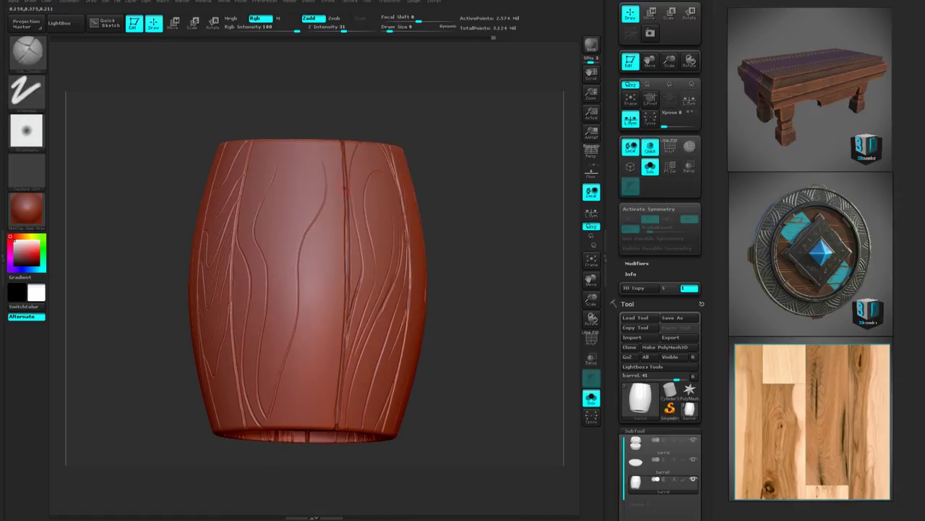
{"action": "mouse_move", "coordinate": [341, 232]}
{"action": "left_mouse_down"}
{"action": "mouse_move", "coordinate": [326, 279]}
{"action": "mouse_move", "coordinate": [322, 359]}
{"action": "mouse_move", "coordinate": [291, 423]}
{"action": "left_mouse_up"}
Step: Cut notches into the lower rim where the wide plank's wavy grooves end
{"action": "mouse_move", "coordinate": [458, 350]}
{"action": "left_mouse_down"}
{"action": "mouse_move", "coordinate": [467, 301]}
{"action": "mouse_move", "coordinate": [411, 231]}
{"action": "left_mouse_up"}
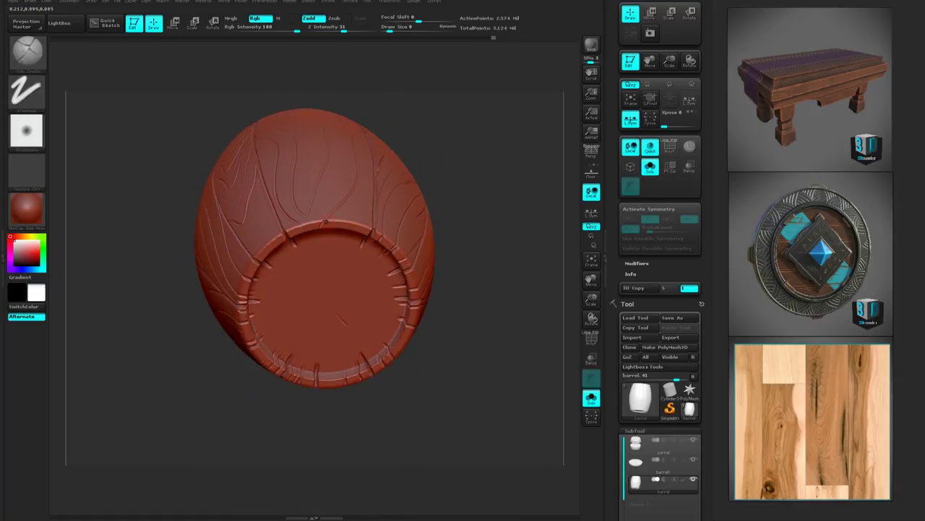
{"action": "left_click_drag", "start_coordinate": [462, 262], "coordinate": [324, 207]}
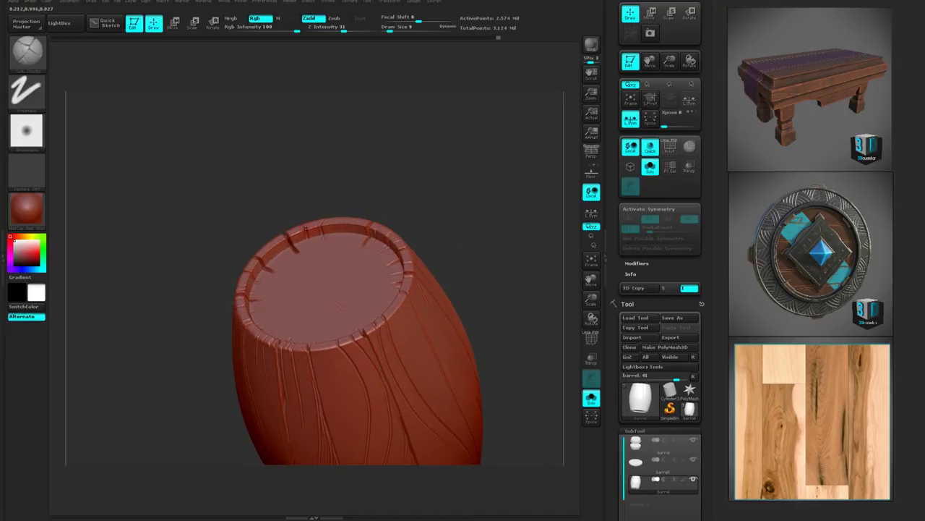
{"action": "left_click_drag", "start_coordinate": [362, 199], "coordinate": [413, 209]}
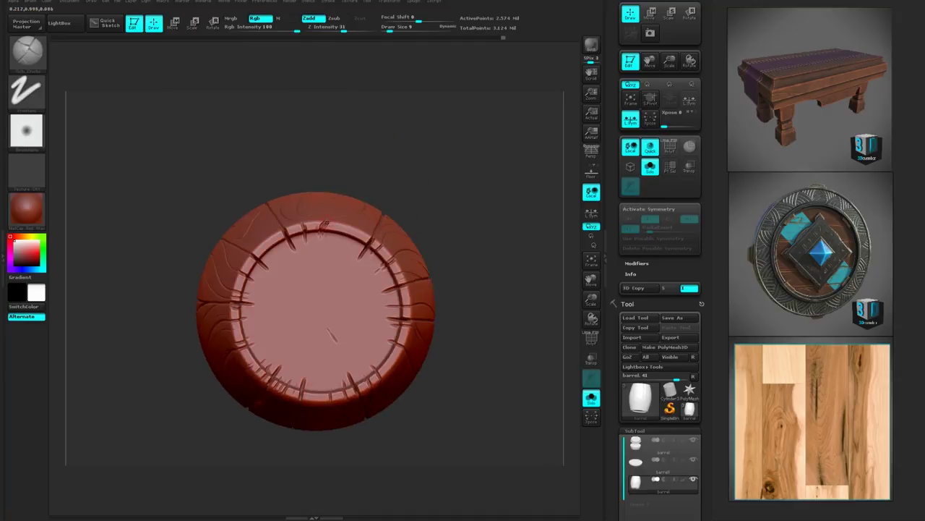
{"action": "left_click_drag", "start_coordinate": [489, 266], "coordinate": [484, 313]}
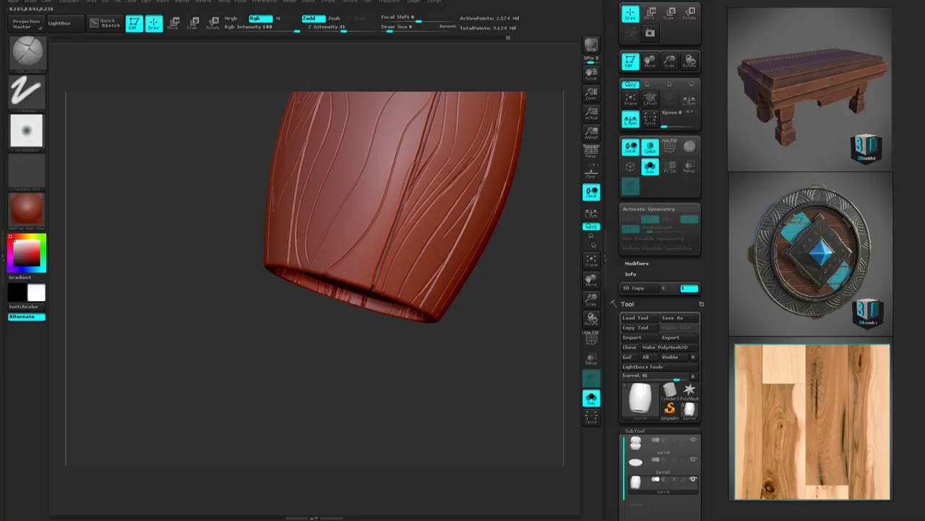
{"action": "left_click_drag", "start_coordinate": [378, 376], "coordinate": [398, 228]}
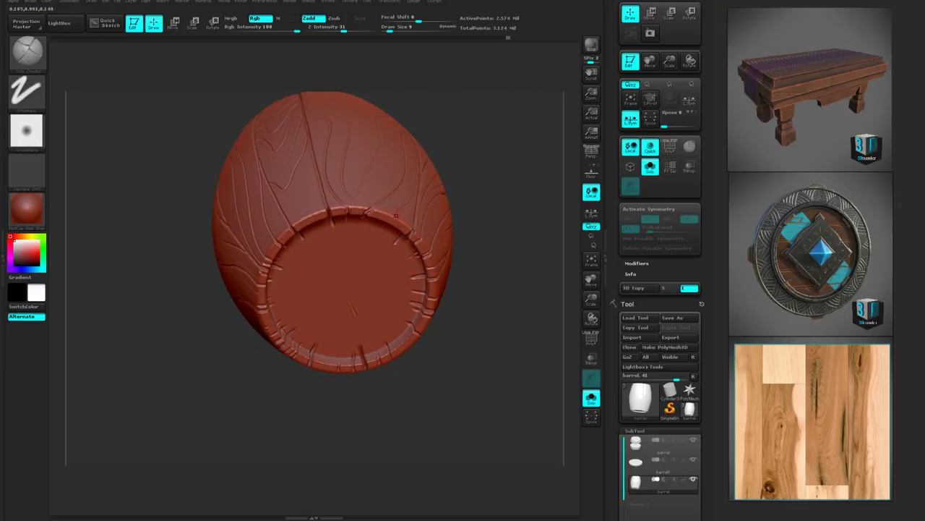
{"action": "left_click_drag", "start_coordinate": [448, 311], "coordinate": [467, 174]}
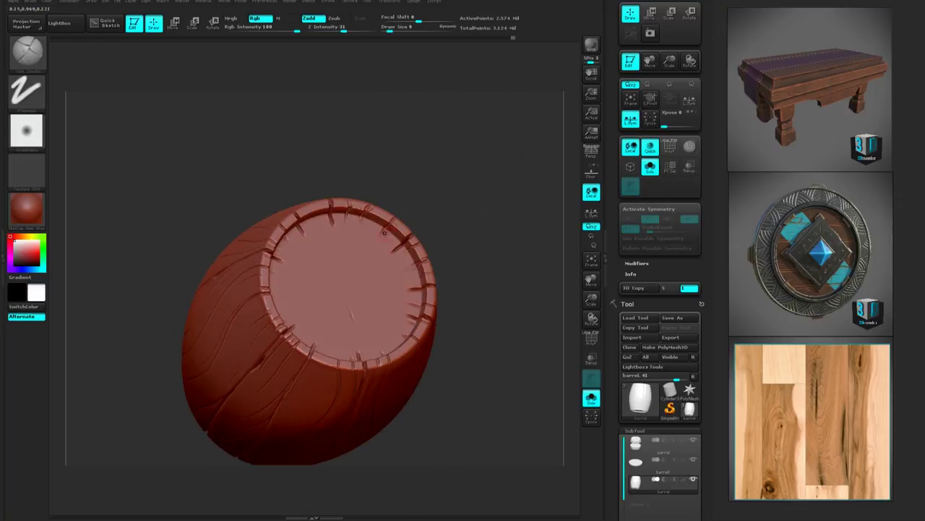
{"action": "left_click_drag", "start_coordinate": [416, 202], "coordinate": [300, 372]}
Step: Add a fine grain line between the wide plank's converging grooves and notch the upper rim above its first wavy groove
{"action": "left_click_drag", "start_coordinate": [443, 269], "coordinate": [465, 330]}
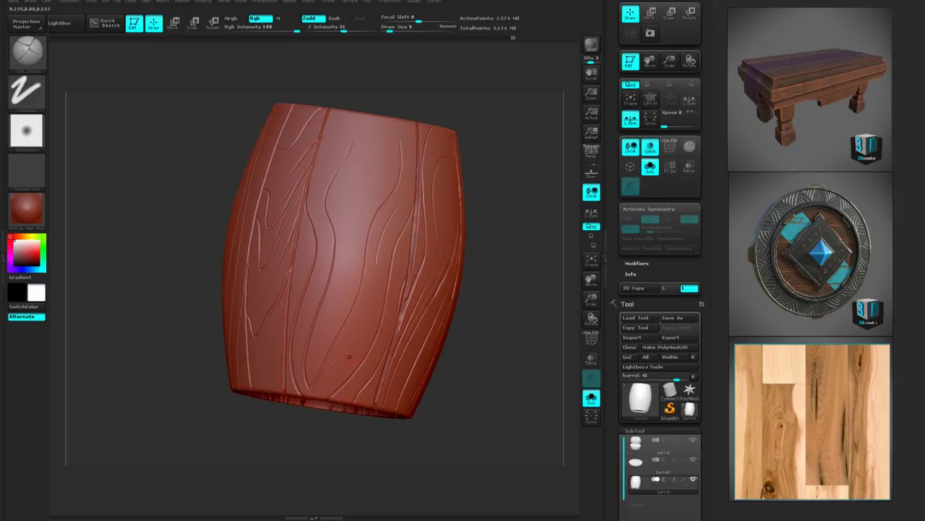
{"action": "mouse_move", "coordinate": [349, 356]}
{"action": "left_mouse_down"}
{"action": "mouse_move", "coordinate": [325, 257]}
{"action": "mouse_move", "coordinate": [336, 212]}
{"action": "left_mouse_up"}
{"action": "left_click_drag", "start_coordinate": [470, 241], "coordinate": [376, 215]}
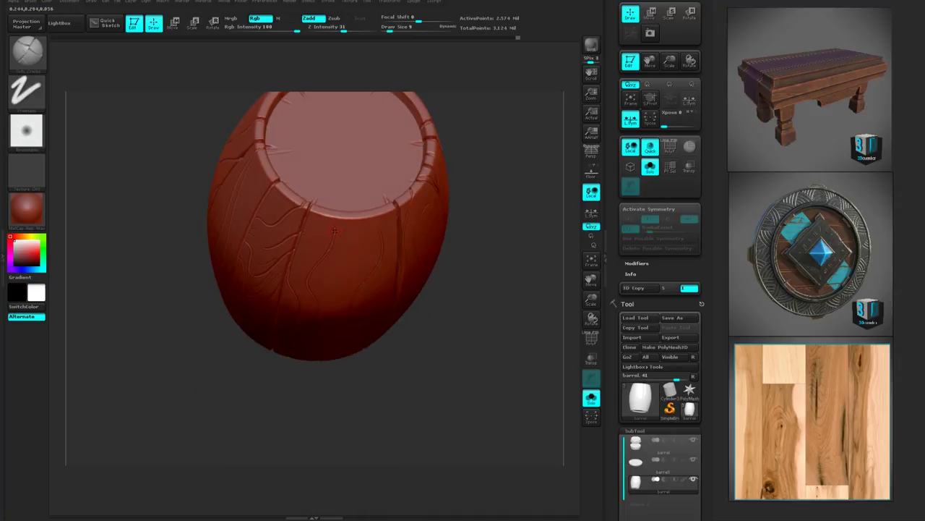
{"action": "left_click_drag", "start_coordinate": [474, 233], "coordinate": [410, 301]}
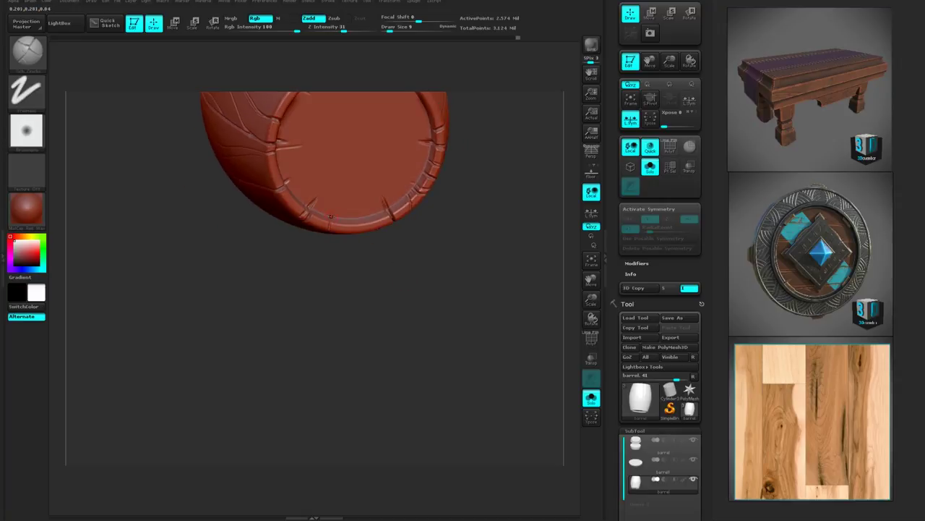
{"action": "left_click_drag", "start_coordinate": [342, 290], "coordinate": [318, 212]}
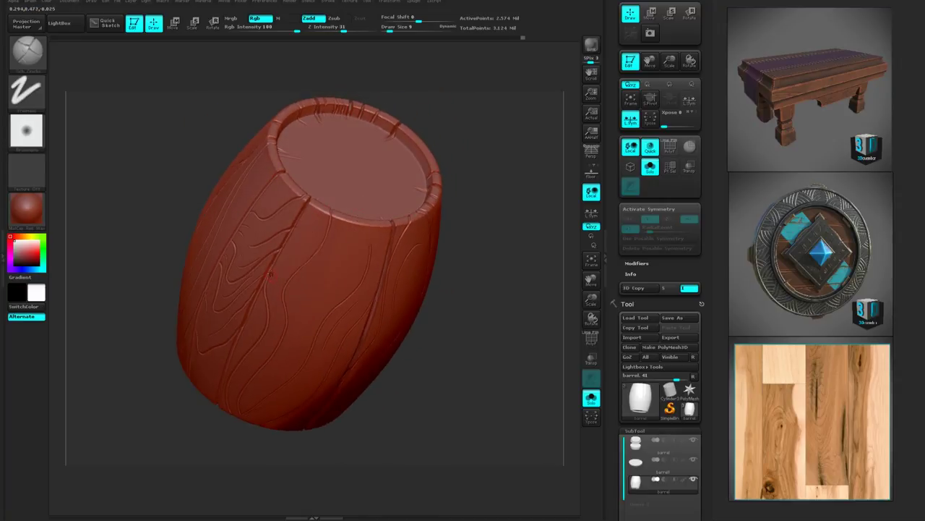
Step: Notch the upper rim above the wide plank's second wavy groove, cutting over both the outer and inner edges
{"action": "left_click_drag", "start_coordinate": [467, 263], "coordinate": [296, 257]}
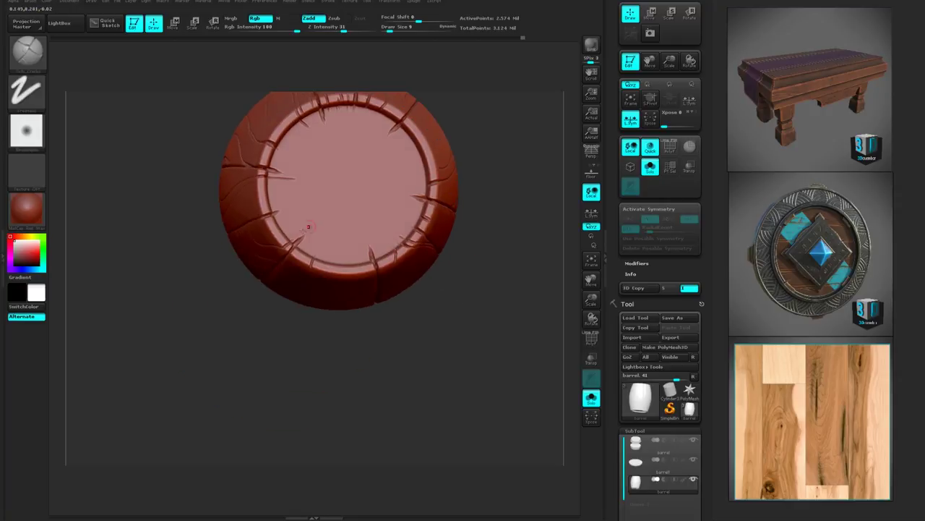
{"action": "left_click_drag", "start_coordinate": [384, 362], "coordinate": [359, 279]}
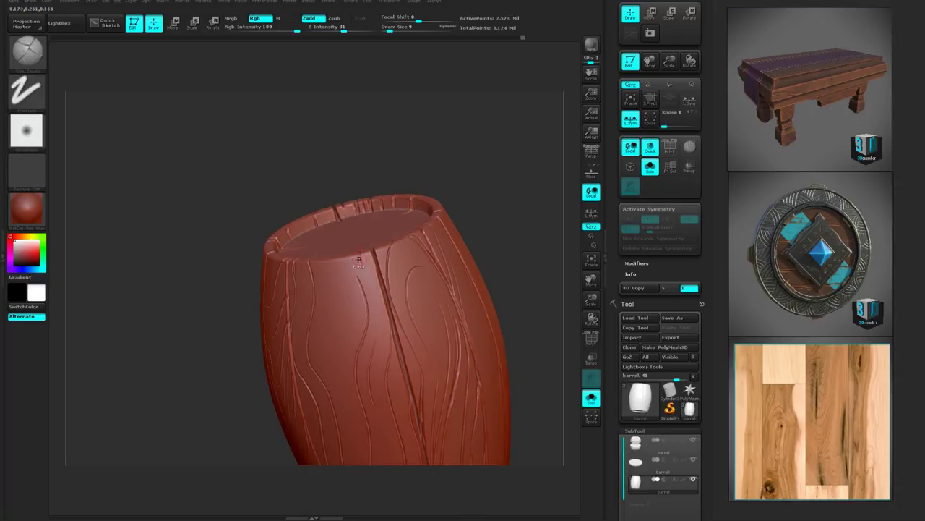
{"action": "left_click_drag", "start_coordinate": [450, 173], "coordinate": [353, 263]}
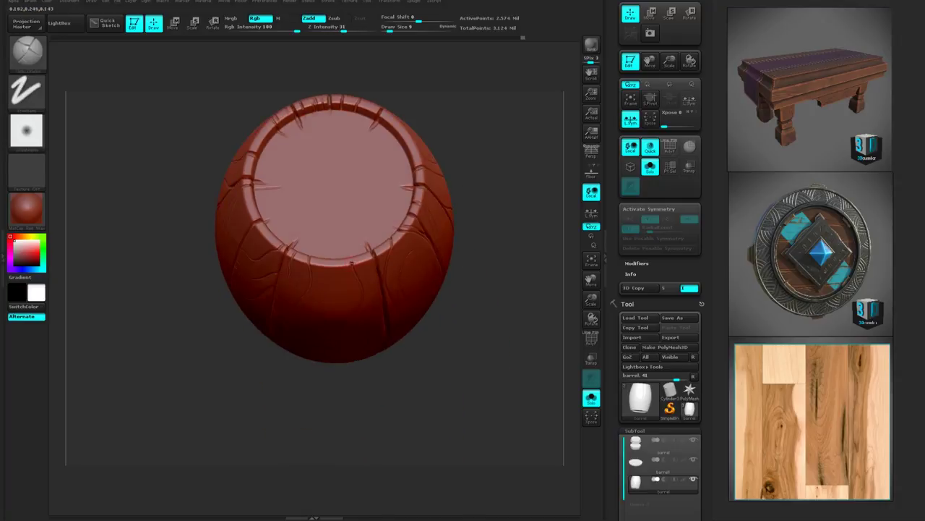
{"action": "left_click_drag", "start_coordinate": [375, 225], "coordinate": [349, 253]}
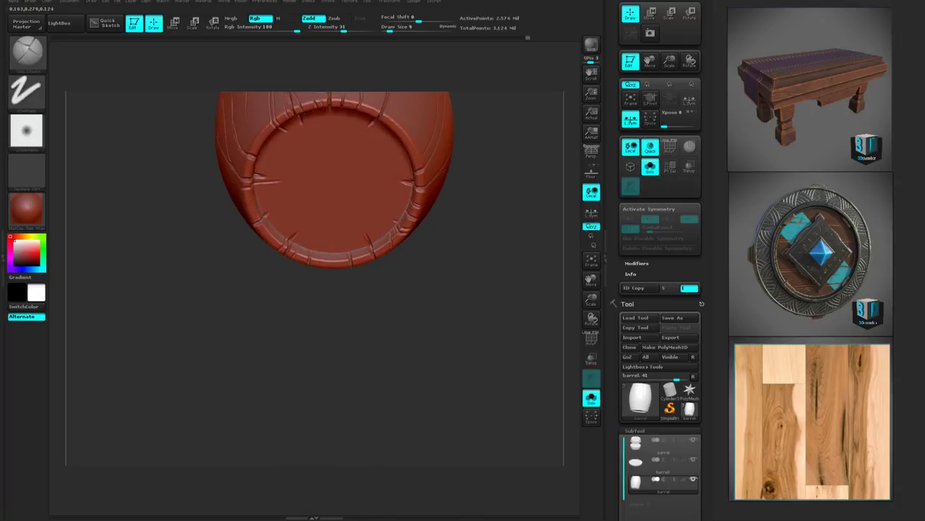
{"action": "left_click_drag", "start_coordinate": [366, 314], "coordinate": [381, 347]}
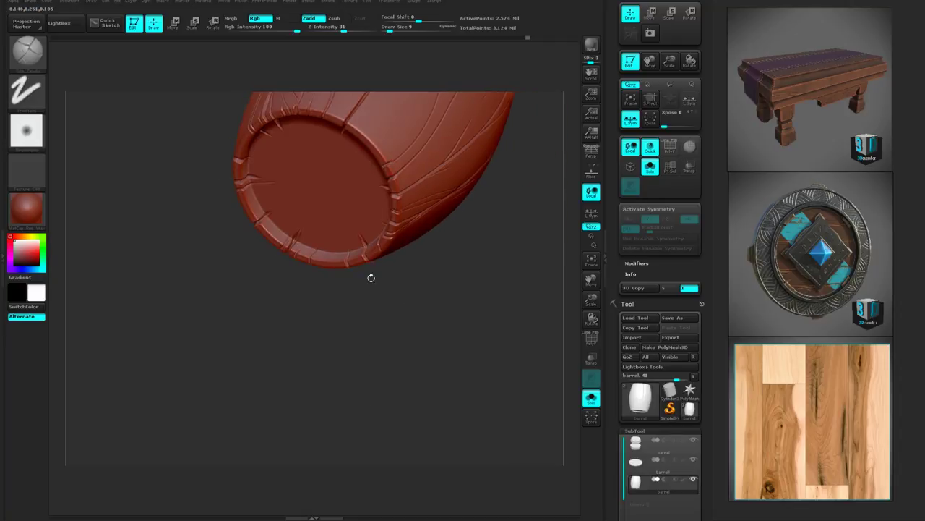
{"action": "left_click_drag", "start_coordinate": [371, 276], "coordinate": [379, 189]}
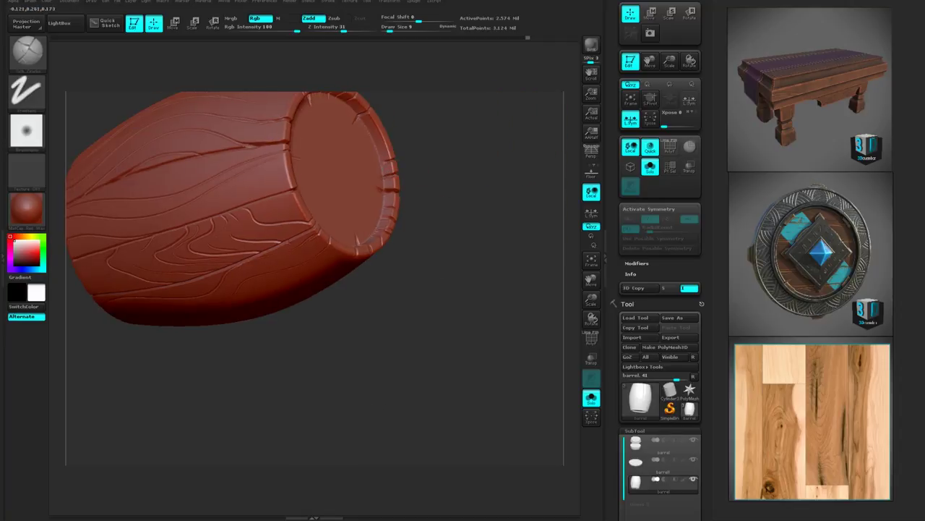
Step: Deepen the wavy grooves of the wide plank at their bends to vary the line thickness
{"action": "left_click_drag", "start_coordinate": [446, 326], "coordinate": [206, 393]}
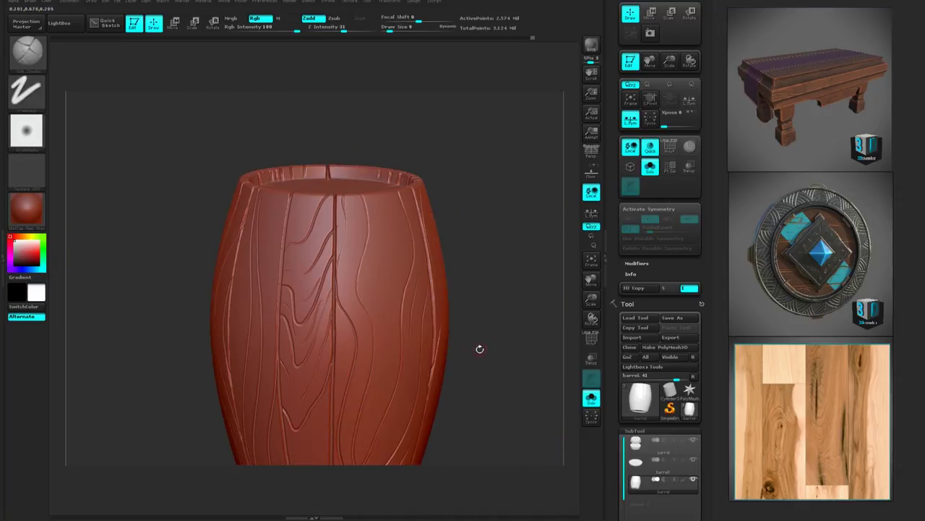
{"action": "left_click_drag", "start_coordinate": [480, 349], "coordinate": [518, 353]}
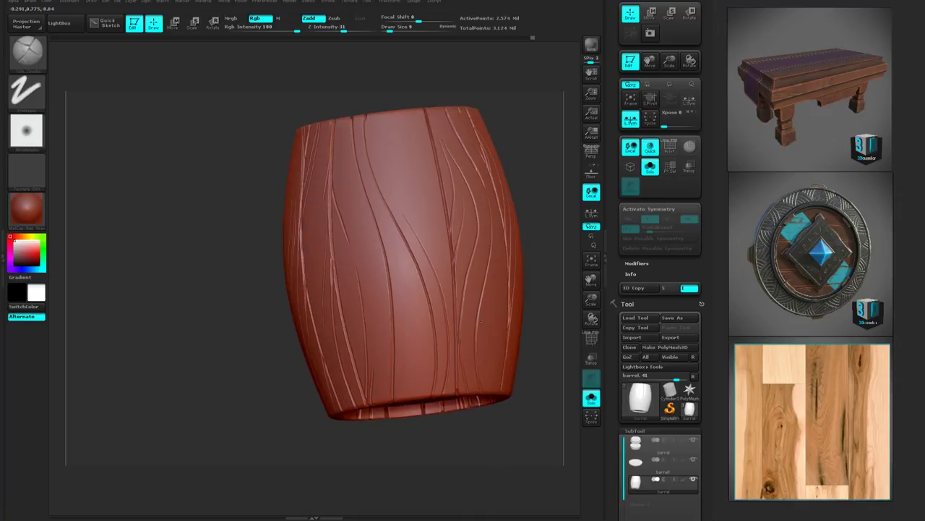
{"action": "mouse_move", "coordinate": [481, 322]}
{"action": "left_mouse_down"}
{"action": "mouse_move", "coordinate": [442, 337]}
{"action": "mouse_move", "coordinate": [474, 311]}
{"action": "left_mouse_up"}
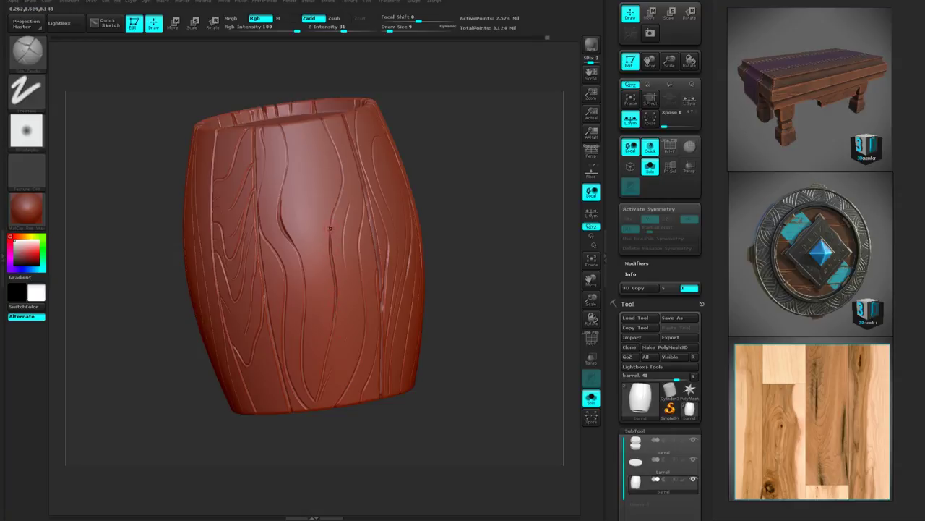
Step: Roughen and widen the seam between the V-grained plank and the wide wavy plank with the Dam Standard brush, adding short cracks
{"action": "left_click_drag", "start_coordinate": [421, 295], "coordinate": [270, 239]}
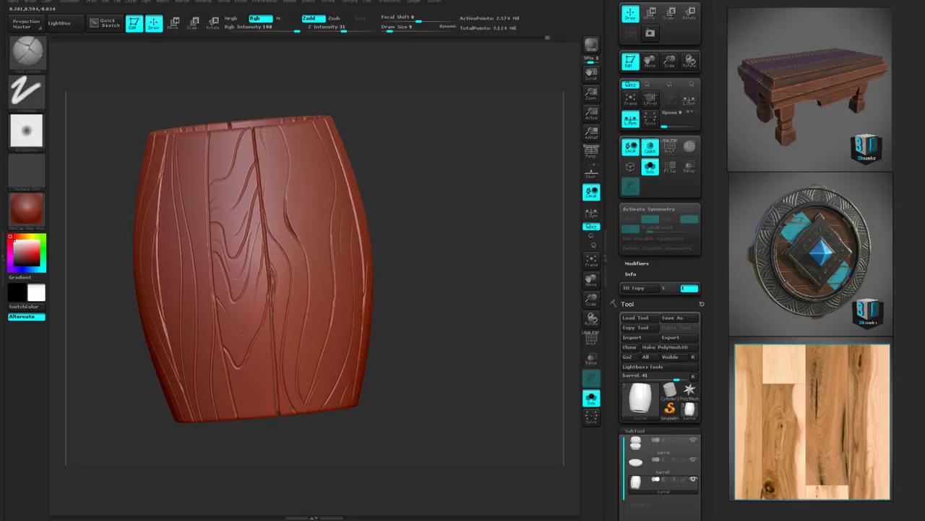
{"action": "key", "text": "shift"}
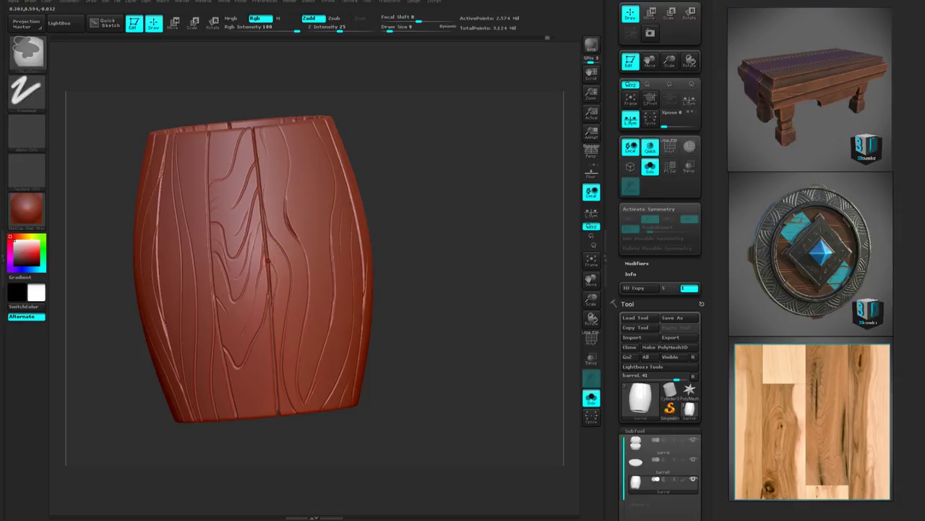
{"action": "key", "text": "b"}
{"action": "key", "text": "d"}
{"action": "key", "text": "s"}
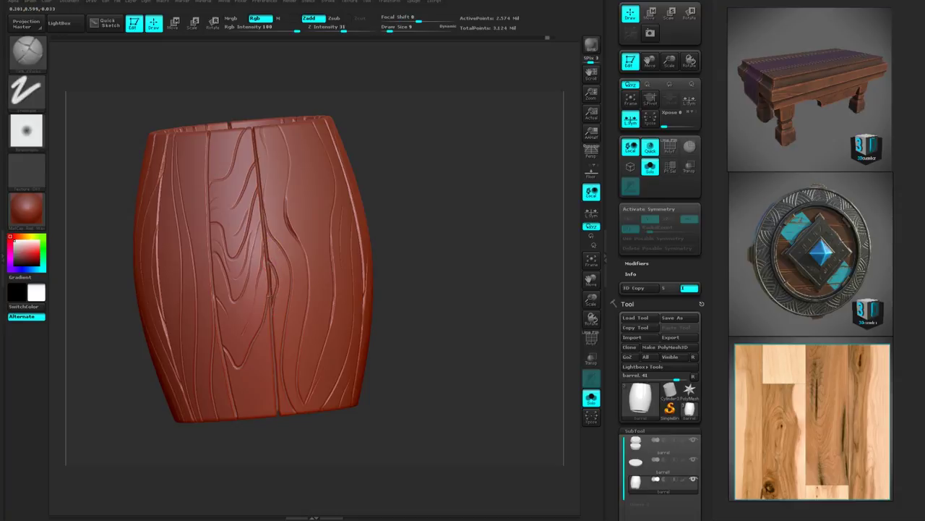
{"action": "left_click_drag", "start_coordinate": [268, 265], "coordinate": [271, 283]}
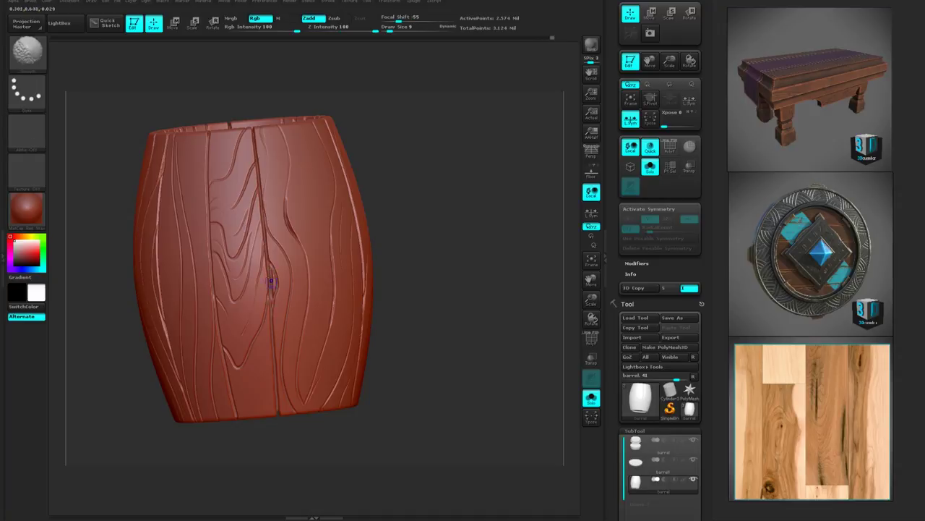
{"action": "left_click_drag", "start_coordinate": [267, 227], "coordinate": [292, 282]}
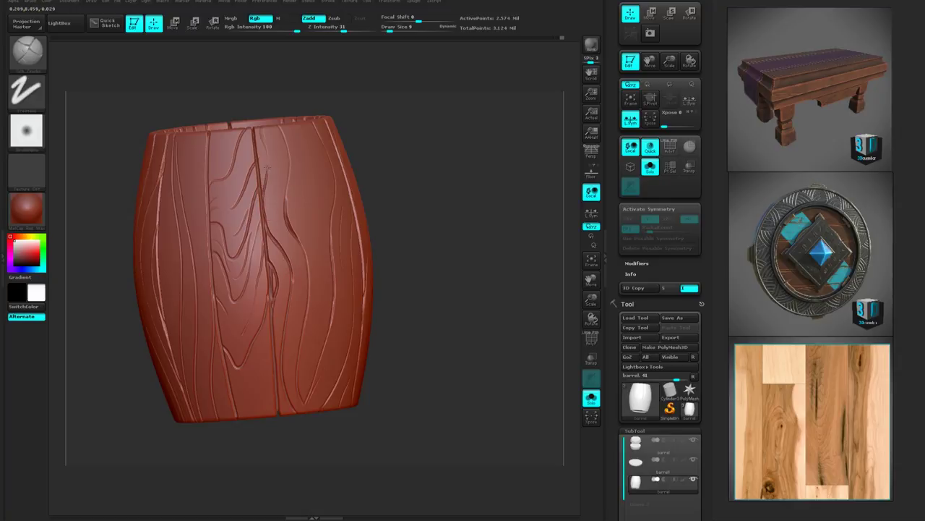
Step: Chip the upper part of the seam on the other side of the V-grained plank and review the whole barrel
{"action": "left_click_drag", "start_coordinate": [394, 174], "coordinate": [398, 206]}
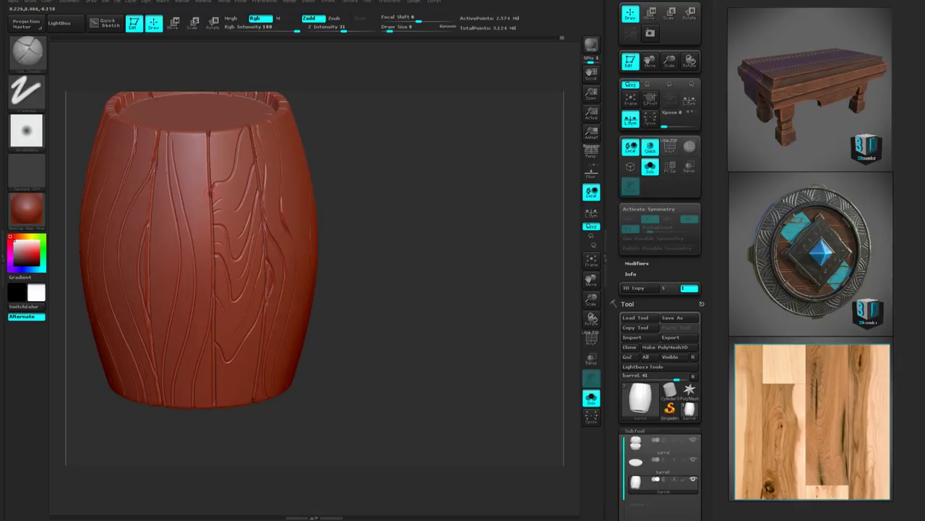
{"action": "left_click_drag", "start_coordinate": [438, 243], "coordinate": [462, 295], "text": "alt"}
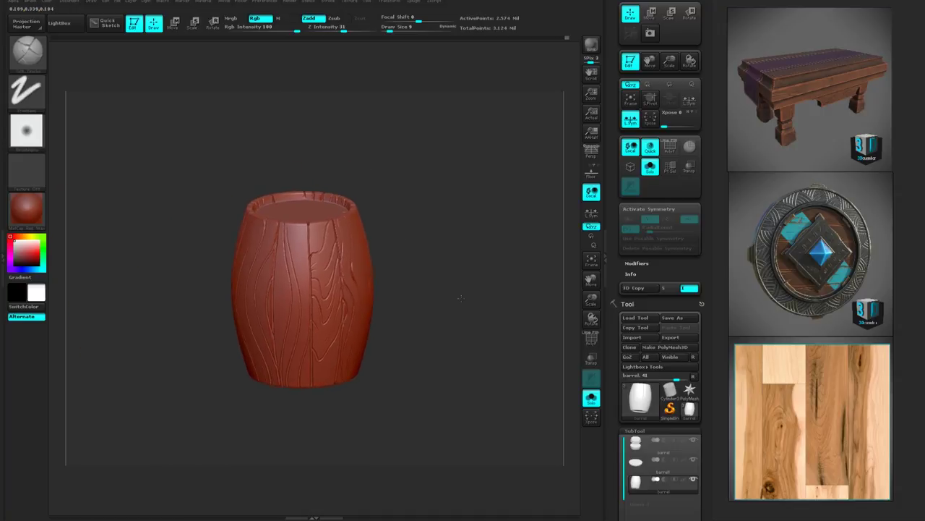
{"action": "left_click_drag", "start_coordinate": [458, 249], "coordinate": [432, 241], "text": "alt"}
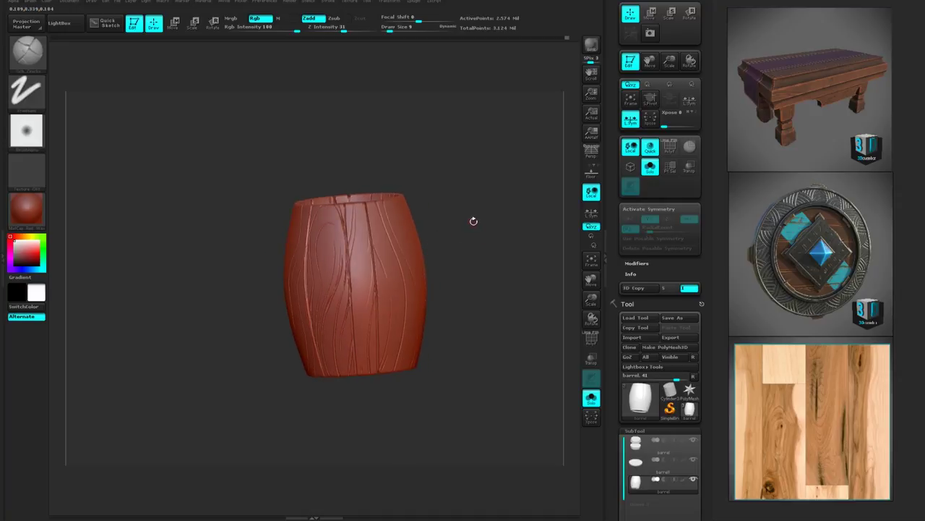